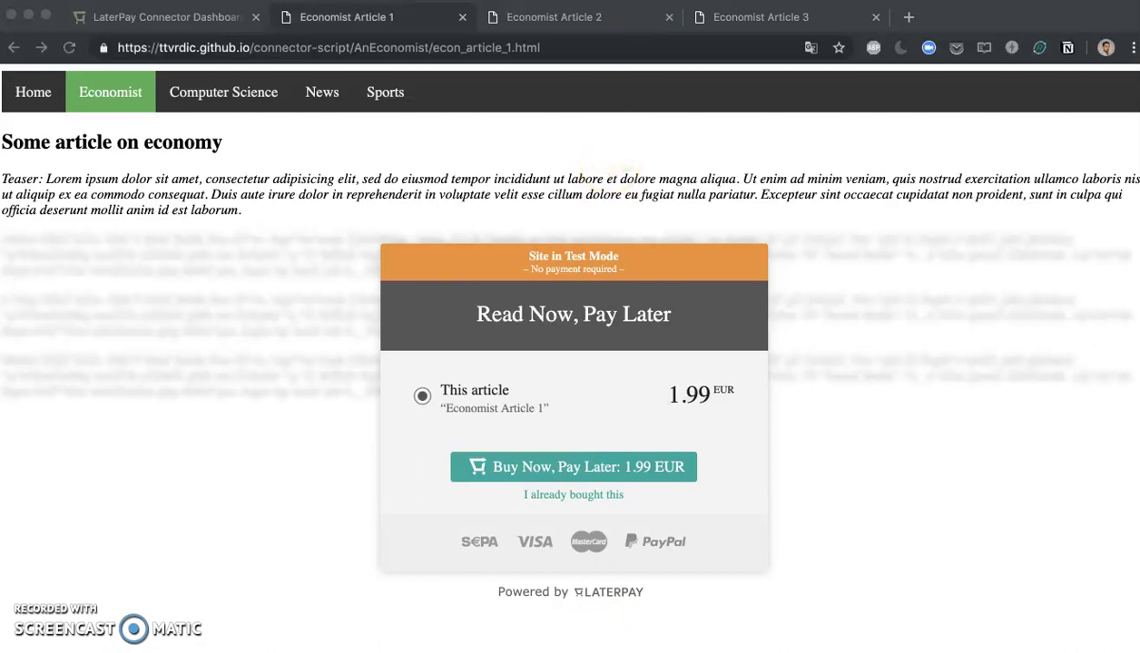
- Browse the Economist Article 1, 2 and 3 pages, ending on the paywalled Article 1
click(599, 20)
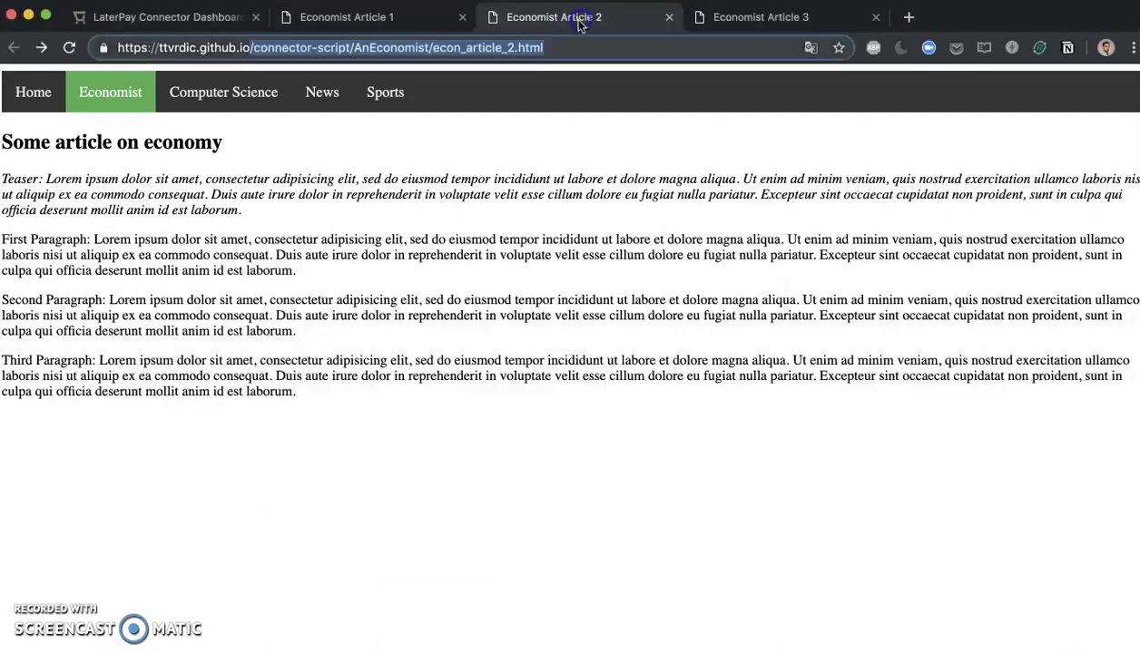
click(778, 20)
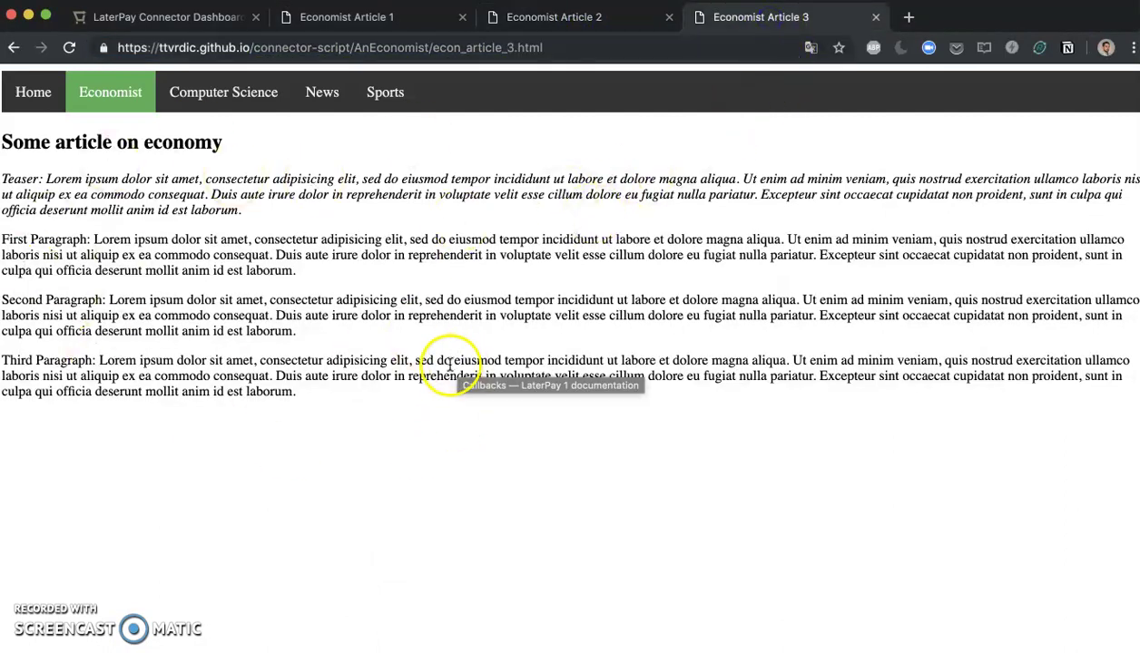
click(549, 23)
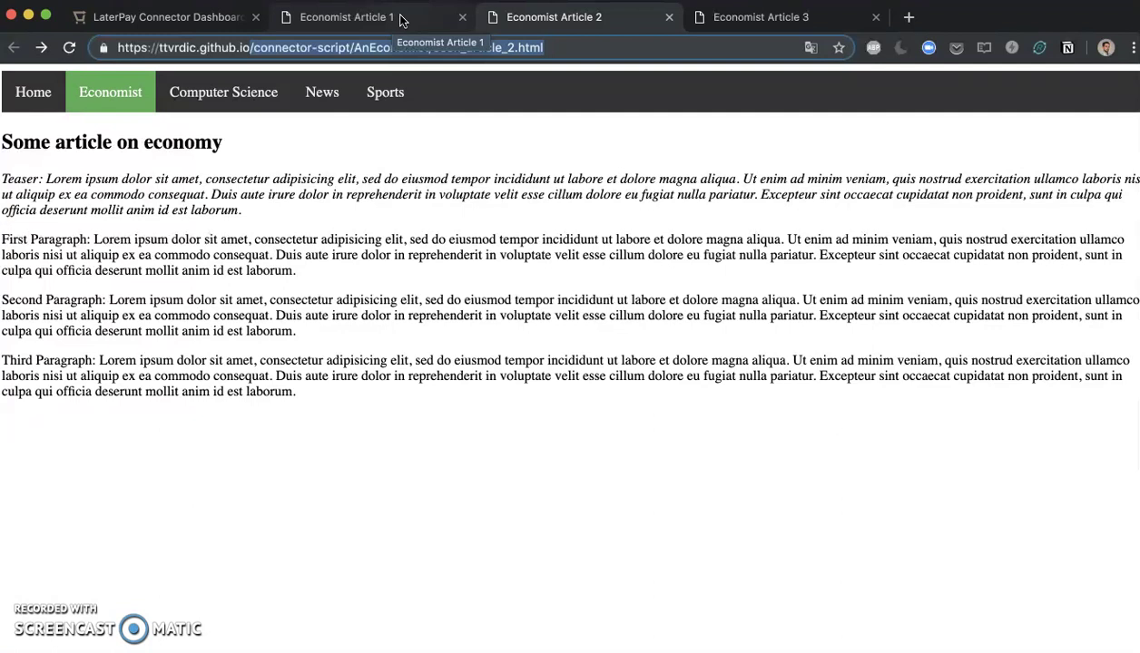
click(98, 449)
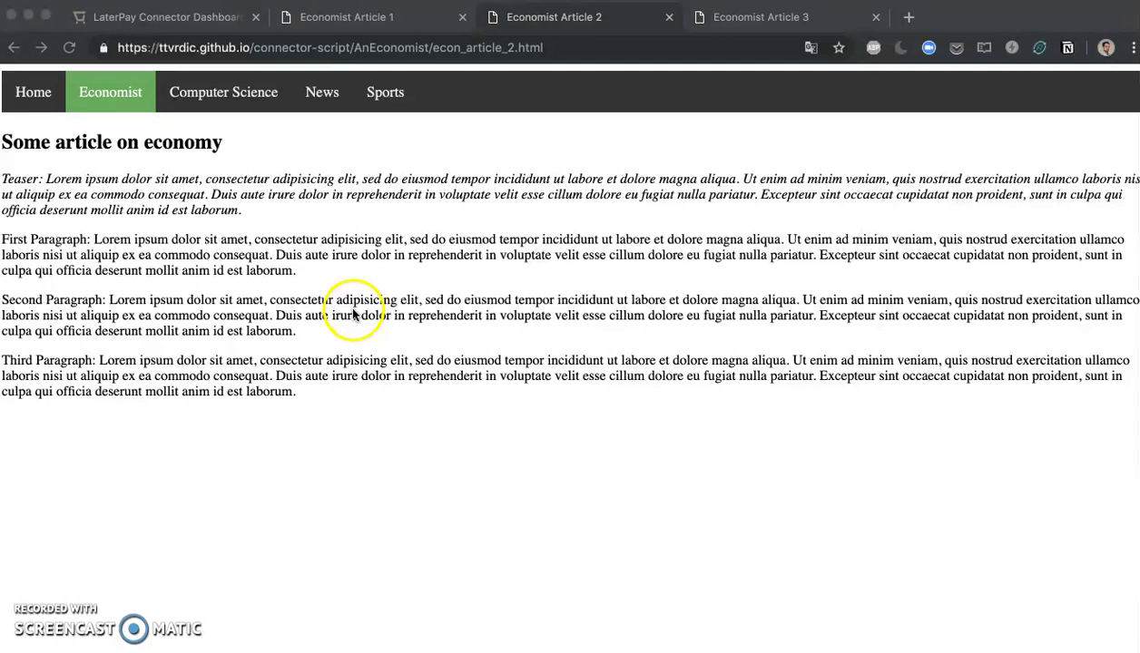
click(405, 20)
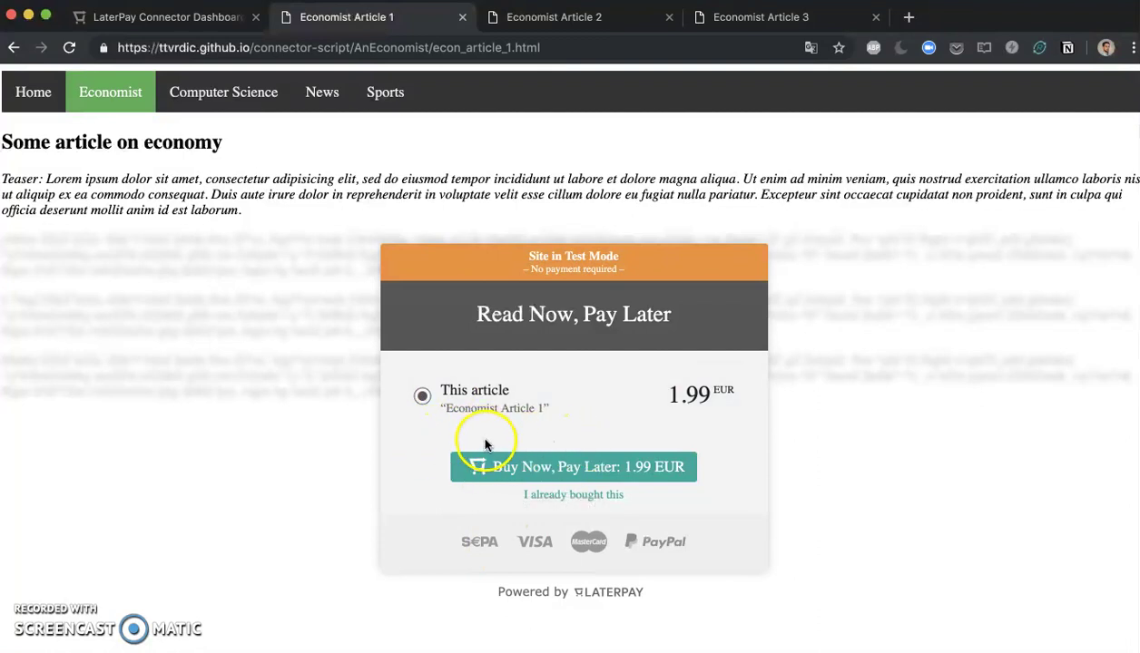
click(575, 25)
click(737, 24)
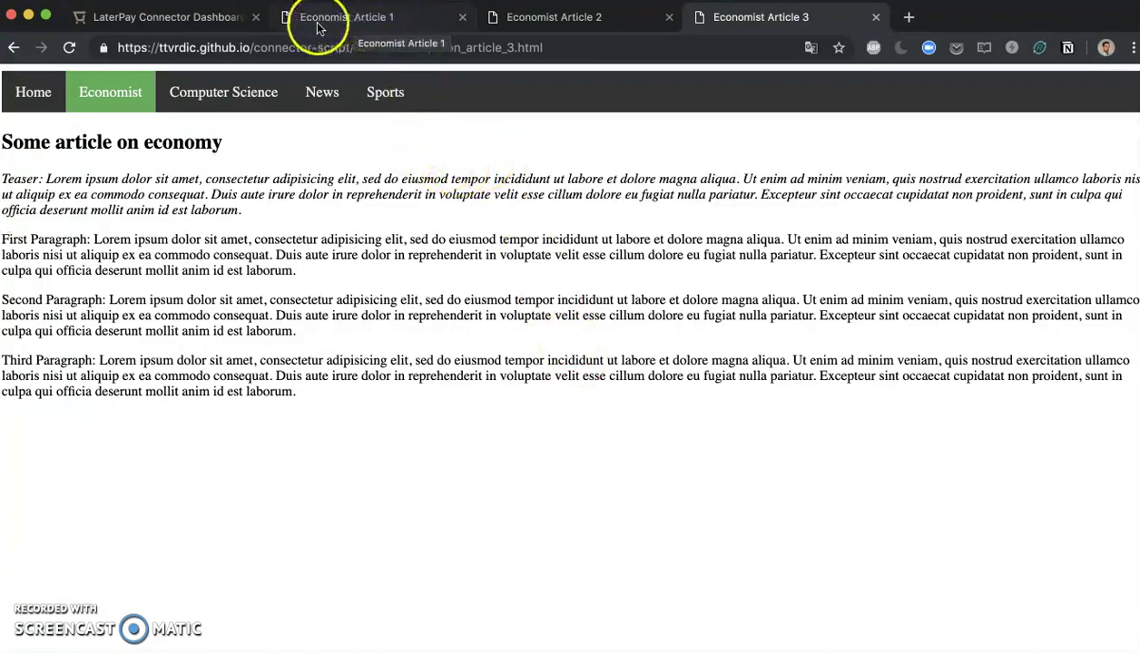
click(579, 19)
click(388, 20)
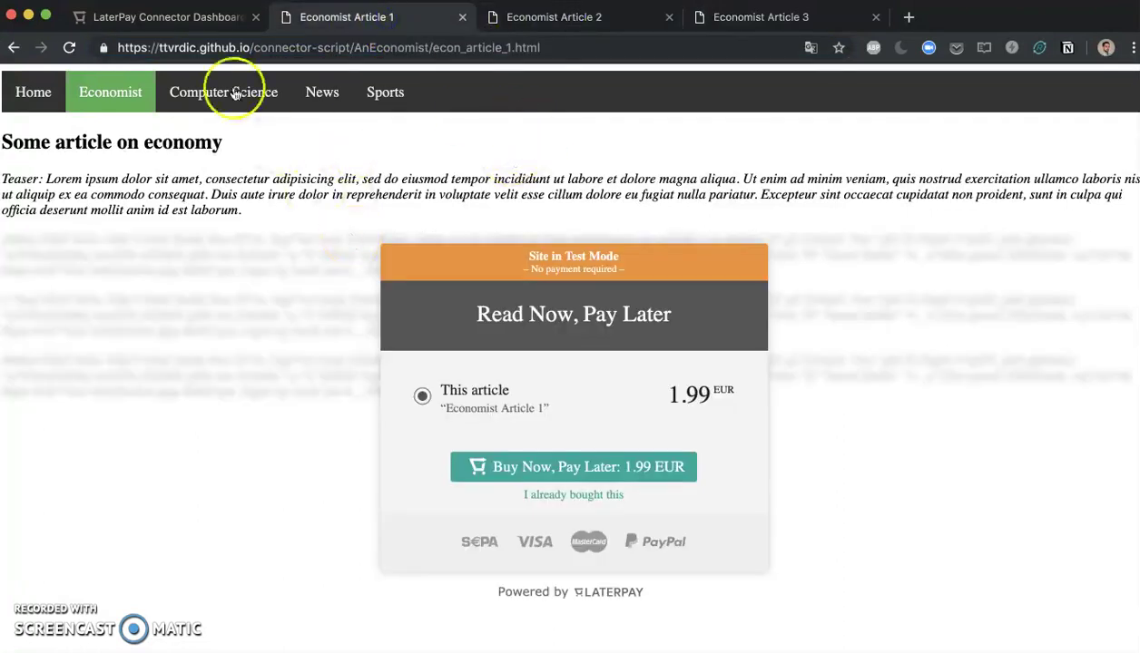
- Start a new subscription from the LaterPay Connector dashboard's Subscriptions section
click(168, 17)
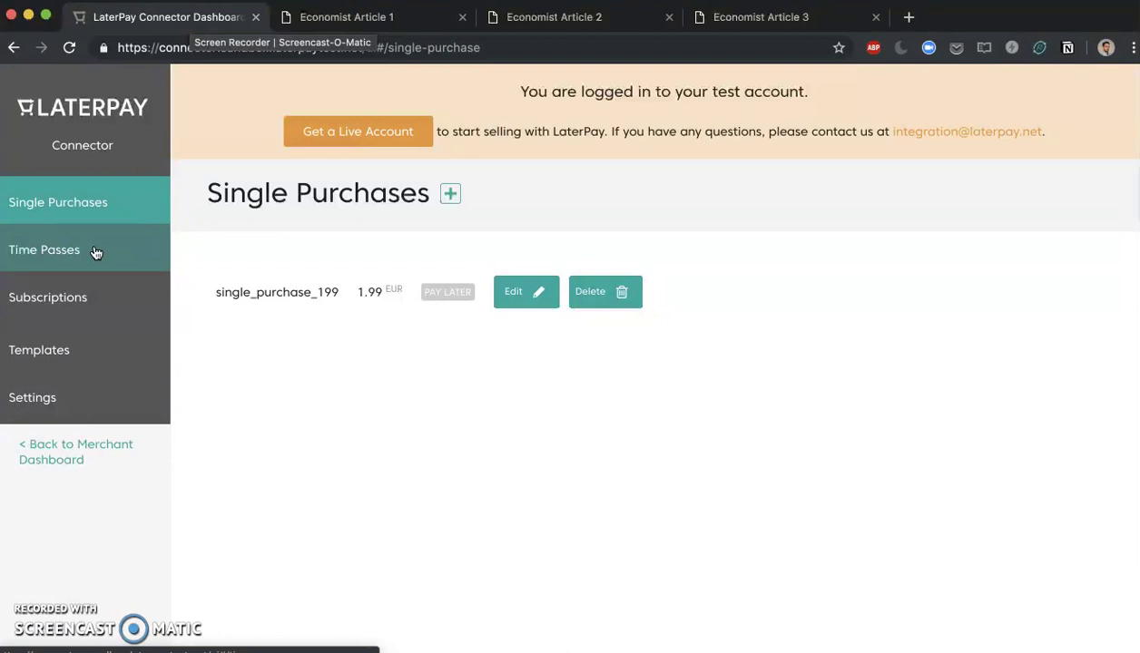
click(81, 297)
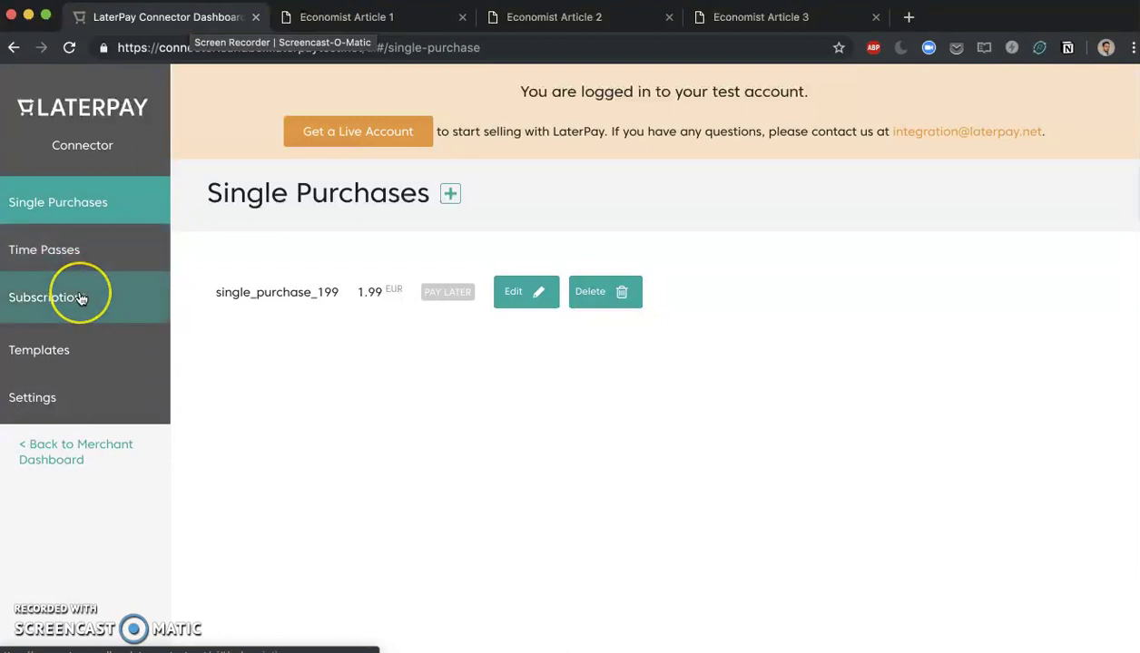
click(80, 298)
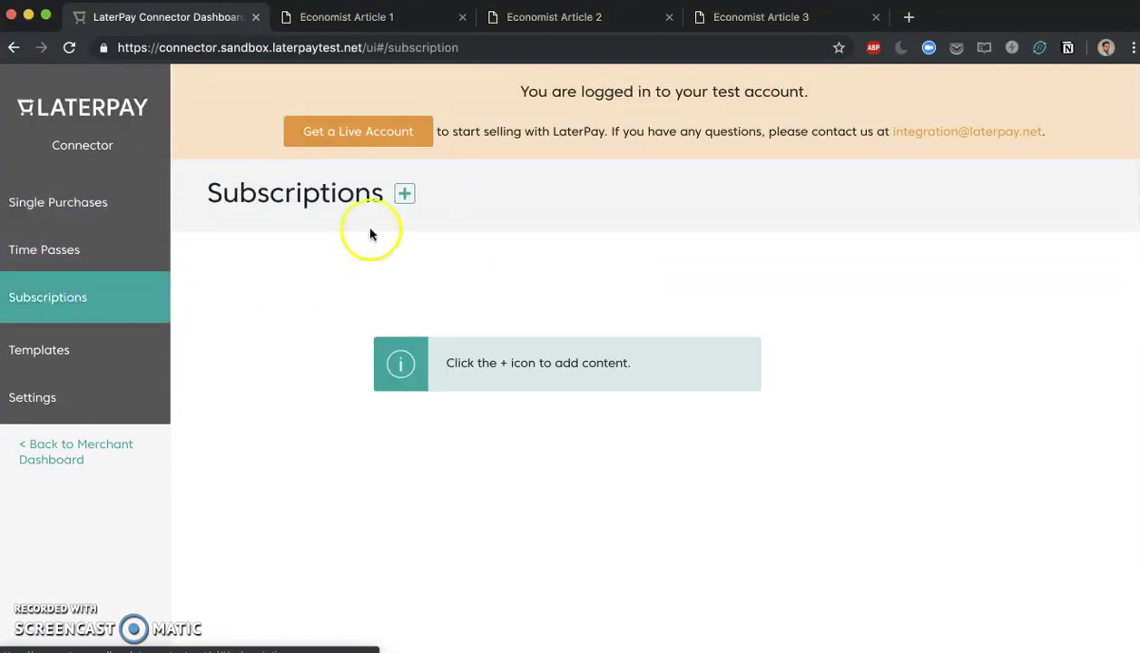
click(404, 195)
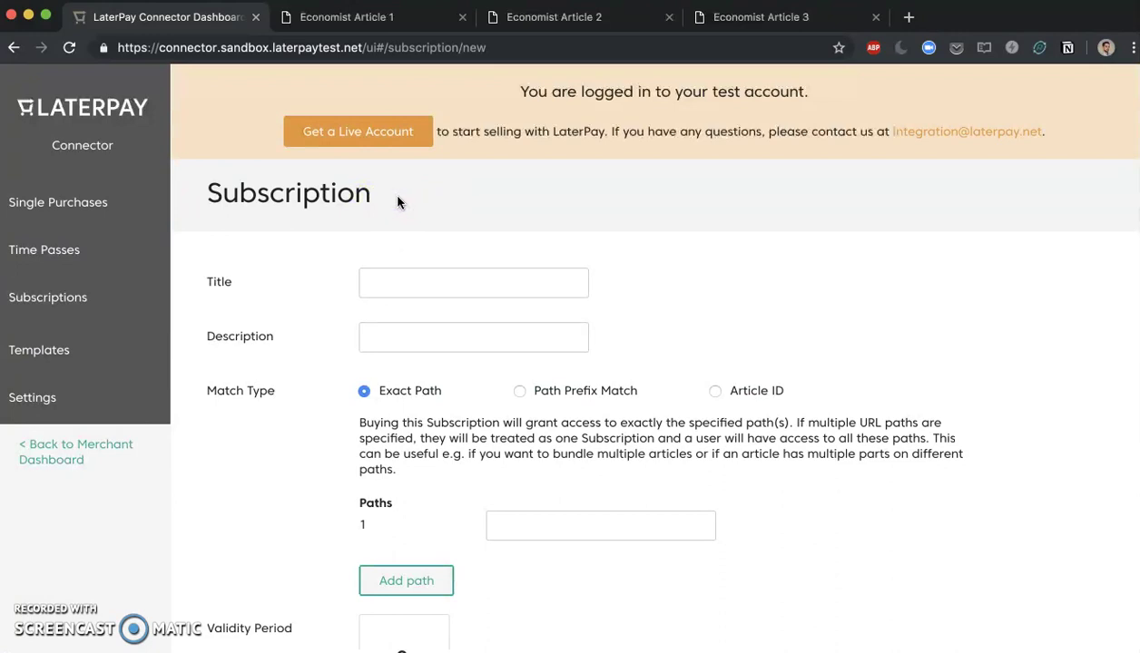
click(265, 323)
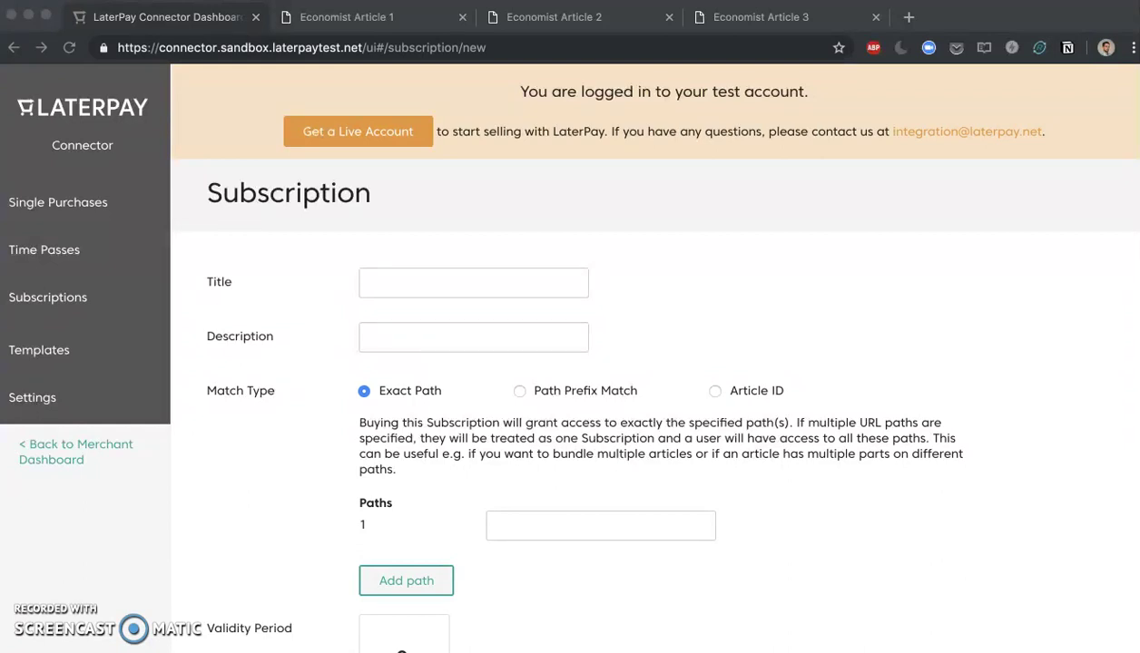
- Paste the title '1 month subscription' and description 'Subscribe to An Economist for a month!'
click(461, 283)
text(1 month subscription)
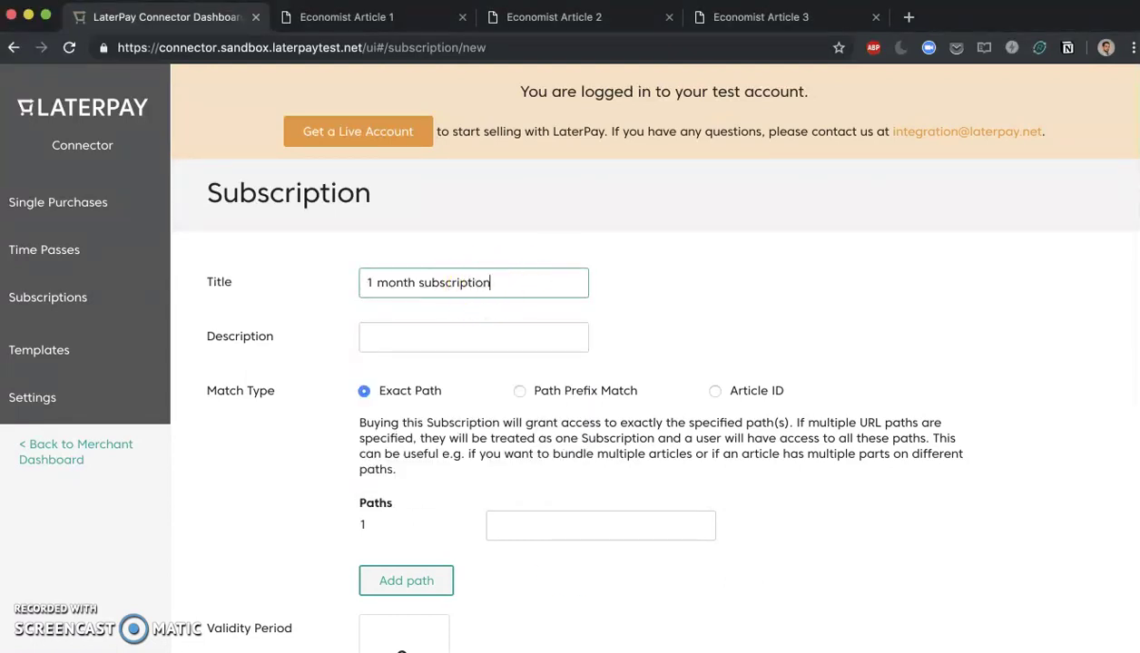
key(super+Tab)
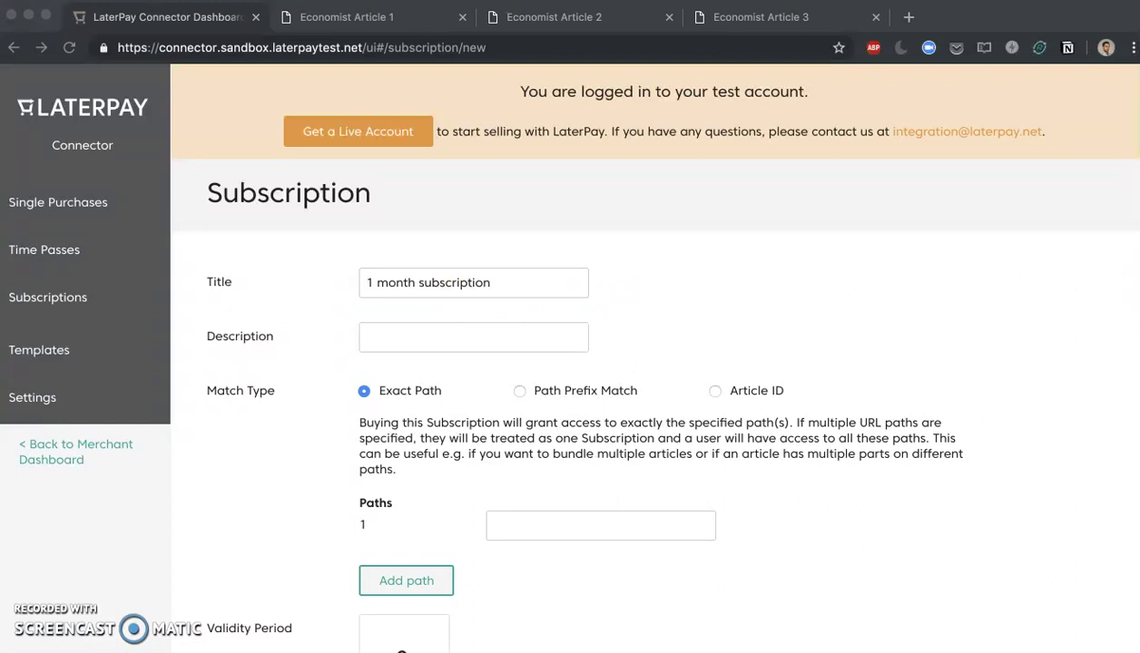
click(445, 348)
click(453, 339)
text(Subscribe to An Economist for a month!)
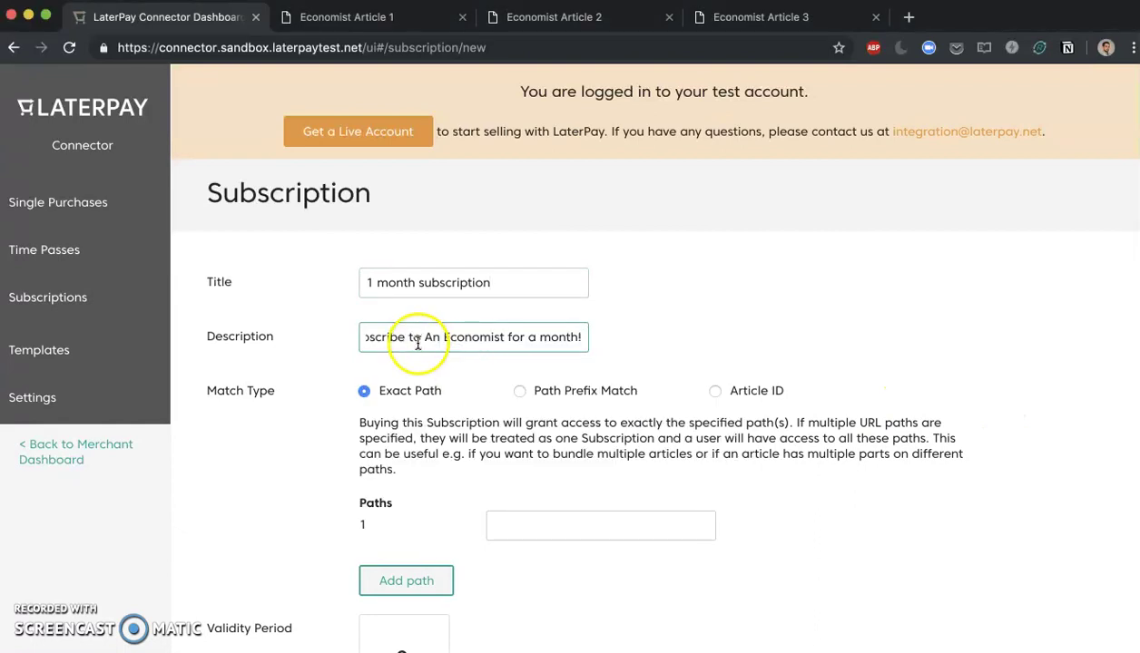
drag(363, 338, 590, 343)
- Set the subscription's match type to Path Prefix Match after briefly trying Article ID
click(268, 395)
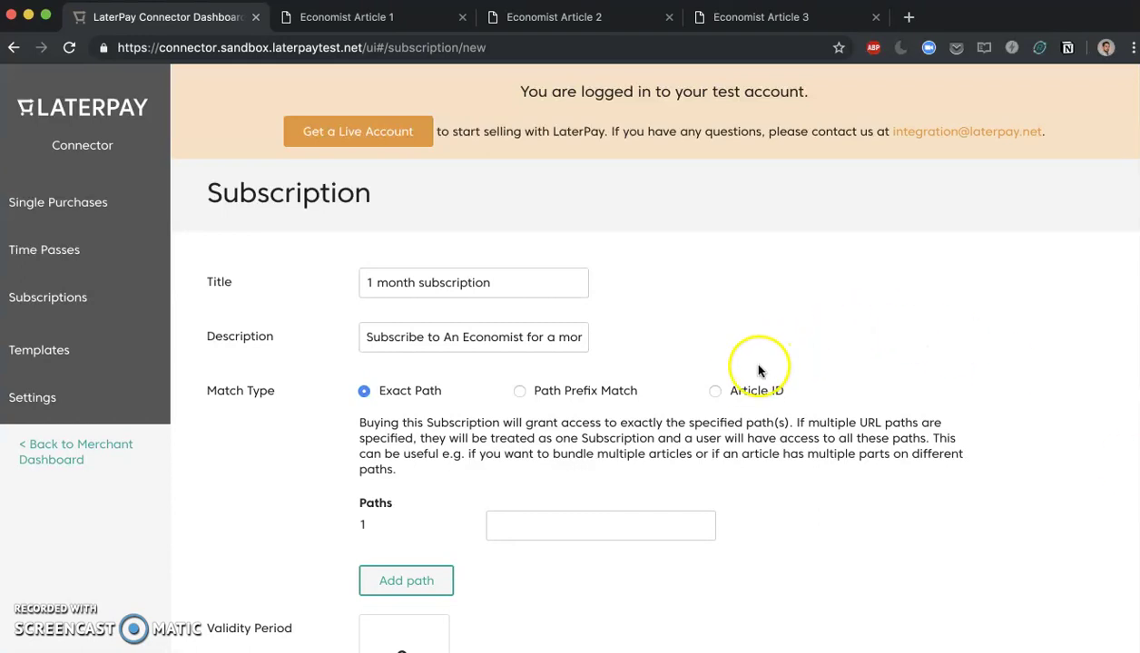
click(715, 391)
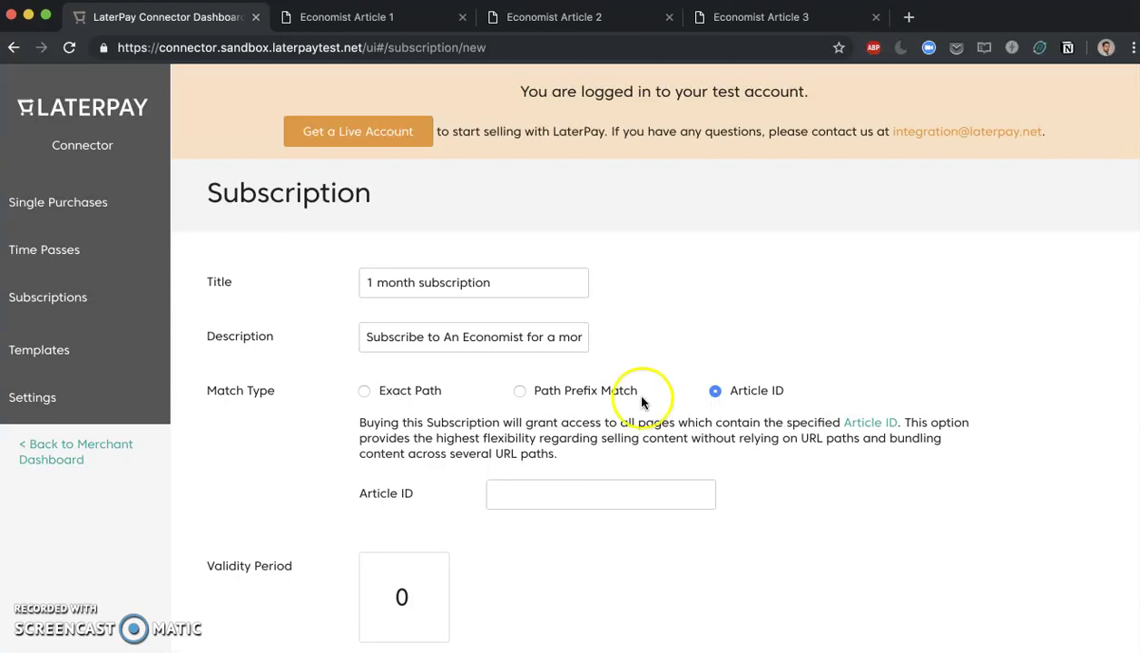
click(518, 394)
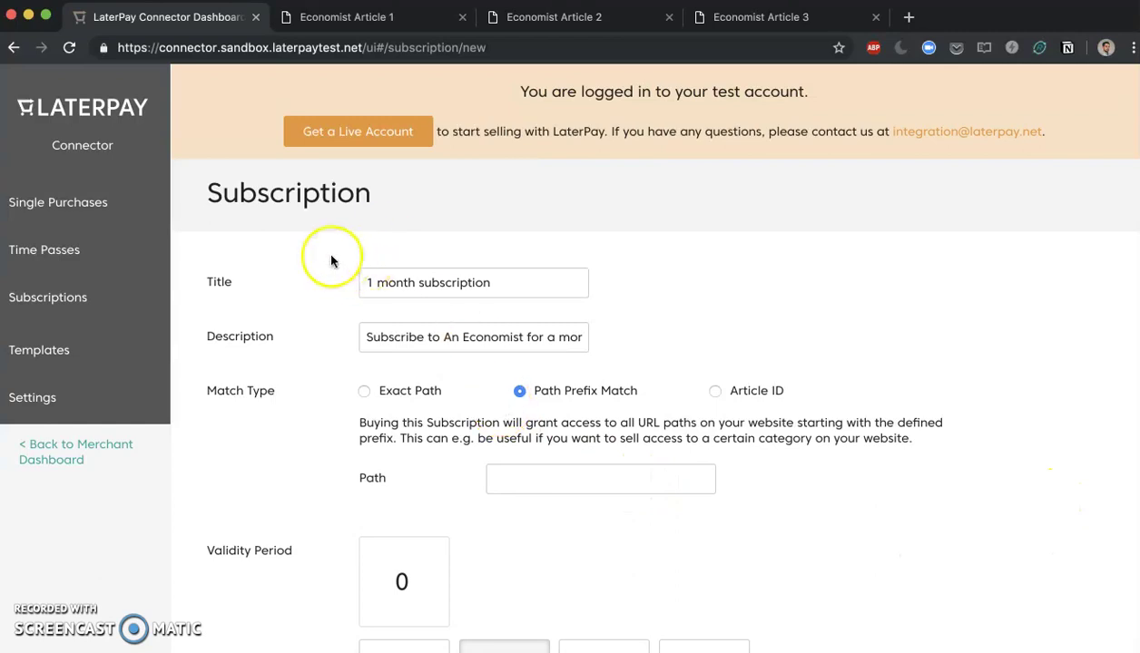
- Copy the /connector-script/AnEconomist/ path from the Article 1 address bar
click(380, 21)
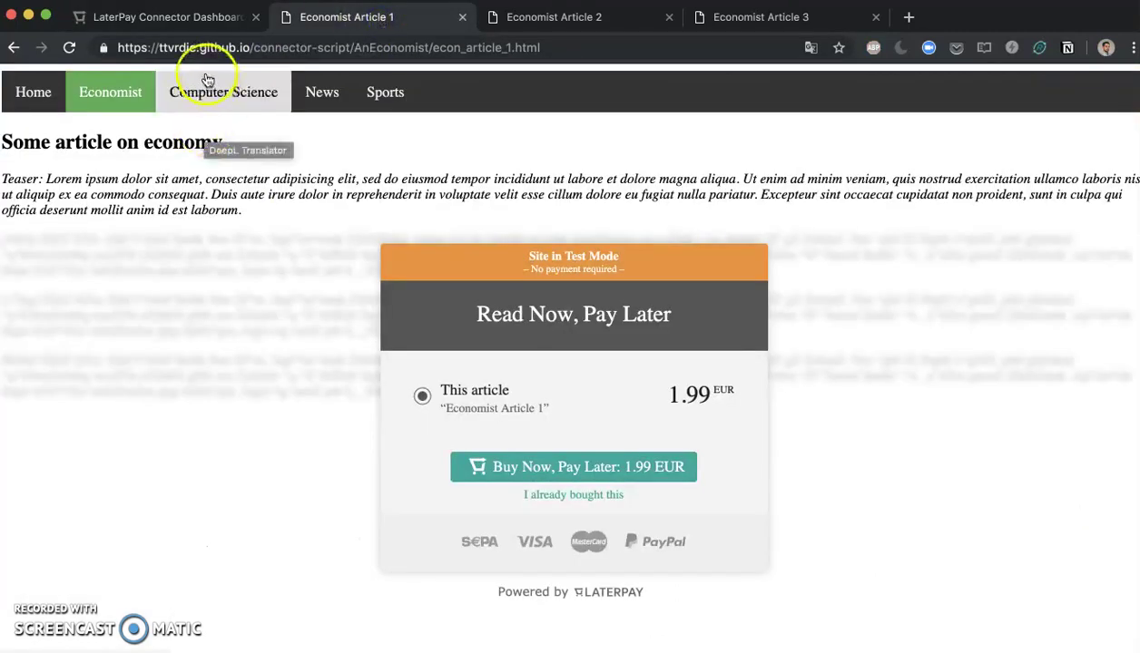
drag(116, 48, 578, 49)
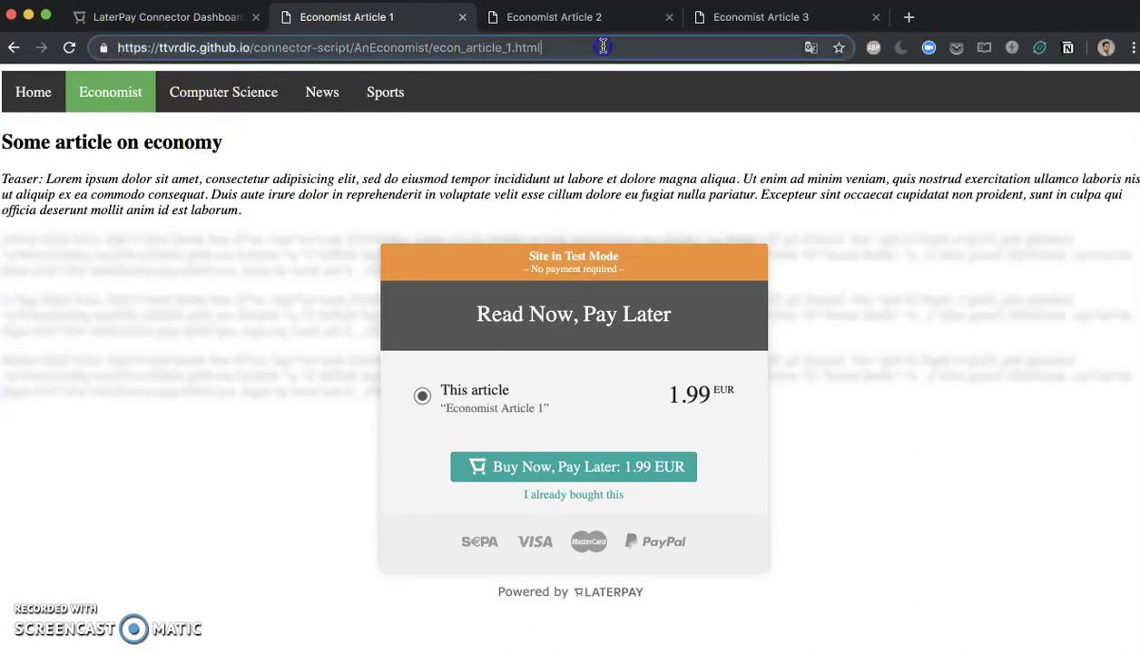
key(Escape)
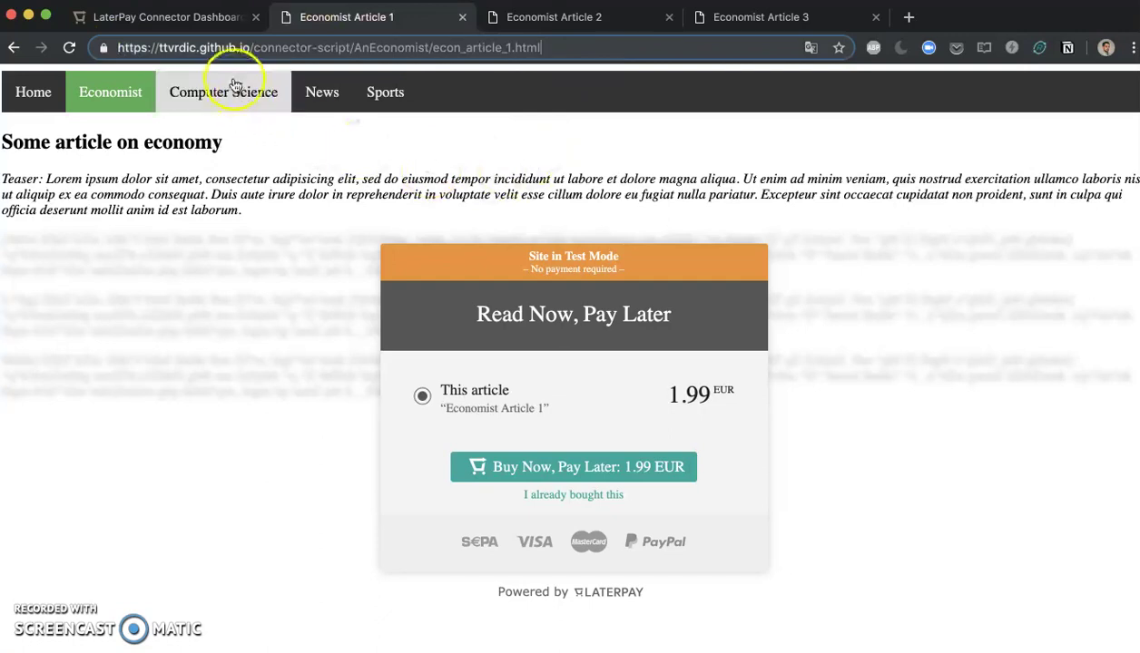
drag(250, 48, 274, 45)
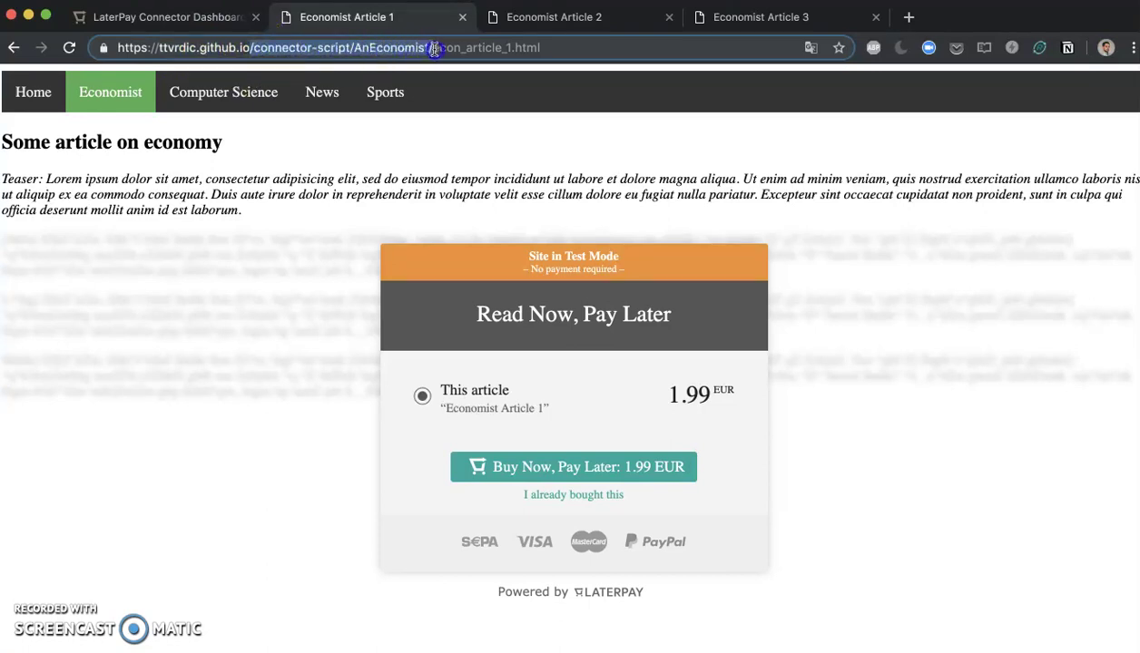
drag(432, 47, 435, 47)
drag(541, 47, 448, 45)
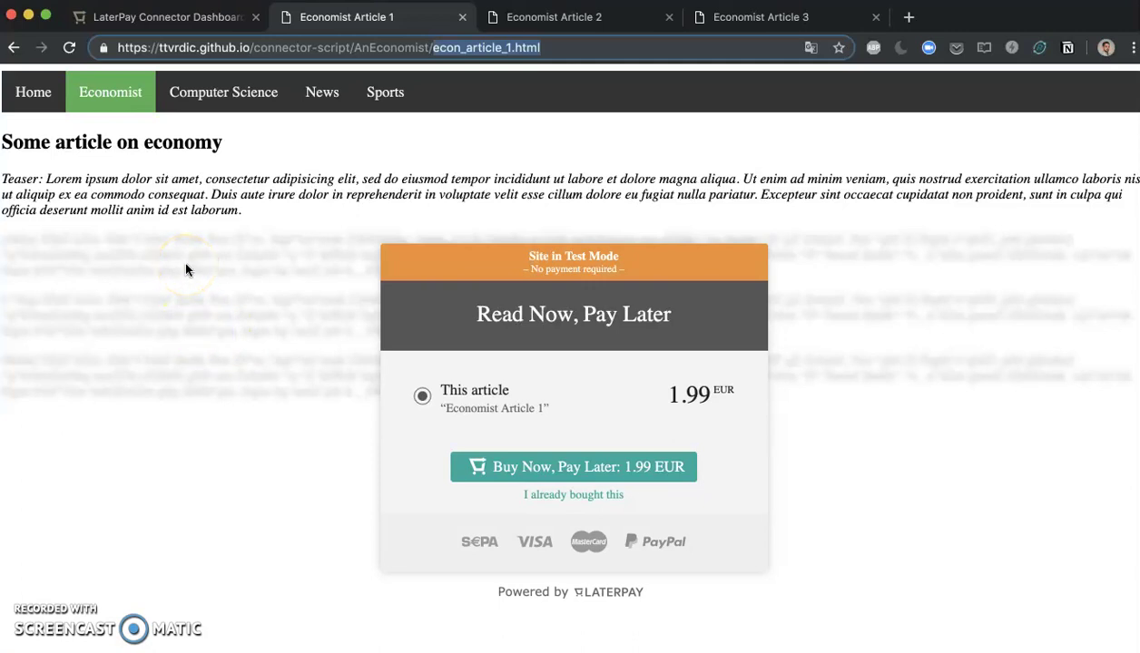
click(251, 47)
drag(309, 47, 416, 49)
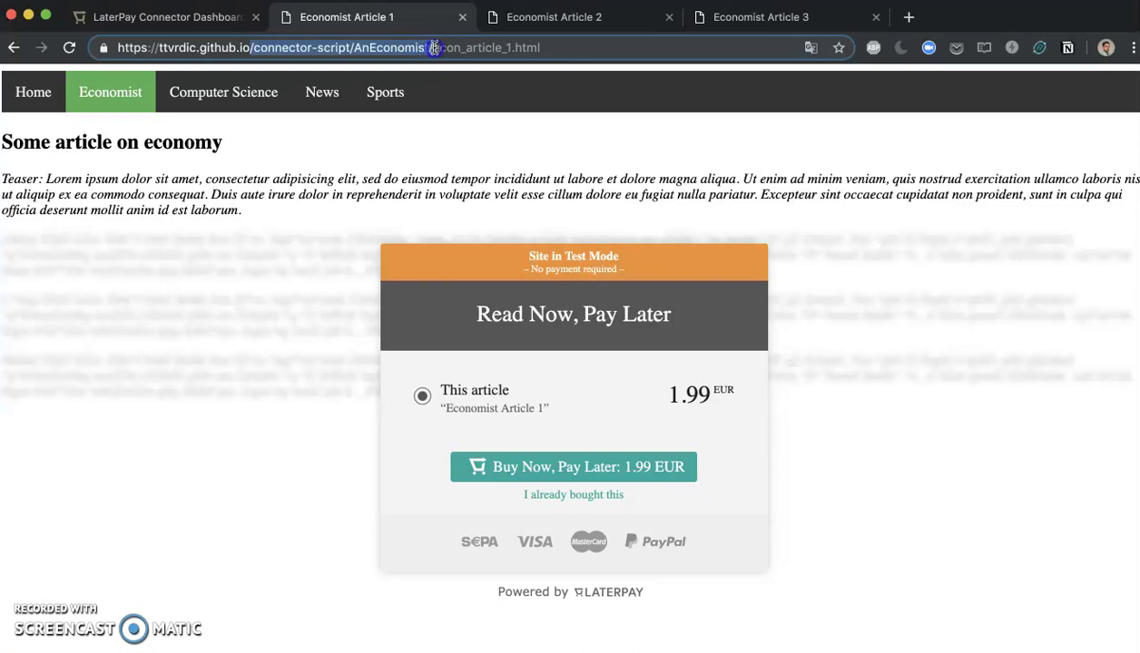
right_click(404, 48)
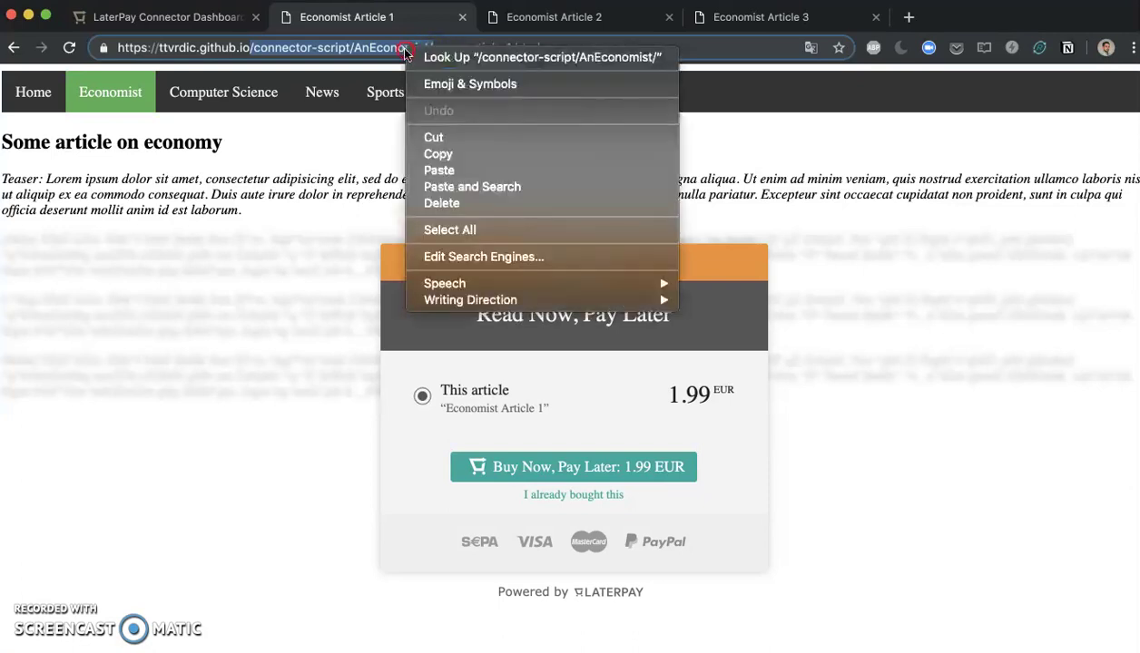
click(476, 155)
- Paste /connector-script/AnEconomist/ into the subscription's Path field
click(218, 18)
click(499, 478)
right_click(518, 480)
click(567, 590)
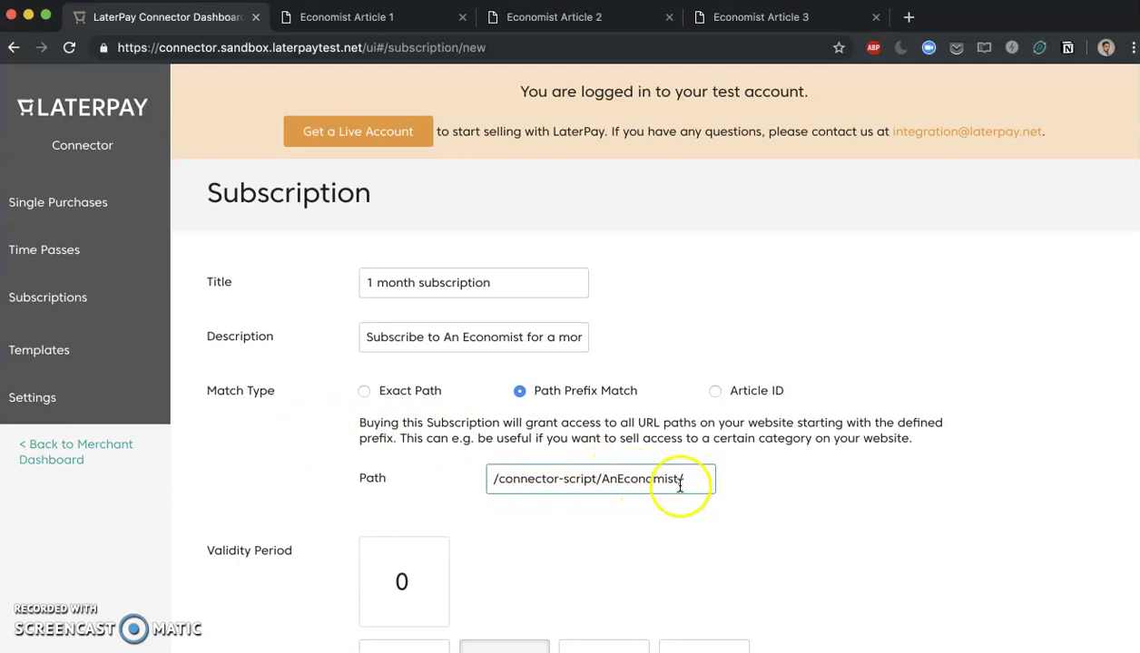
- Set the subscription's validity period to 1 month
scroll(480, 439, down, 1)
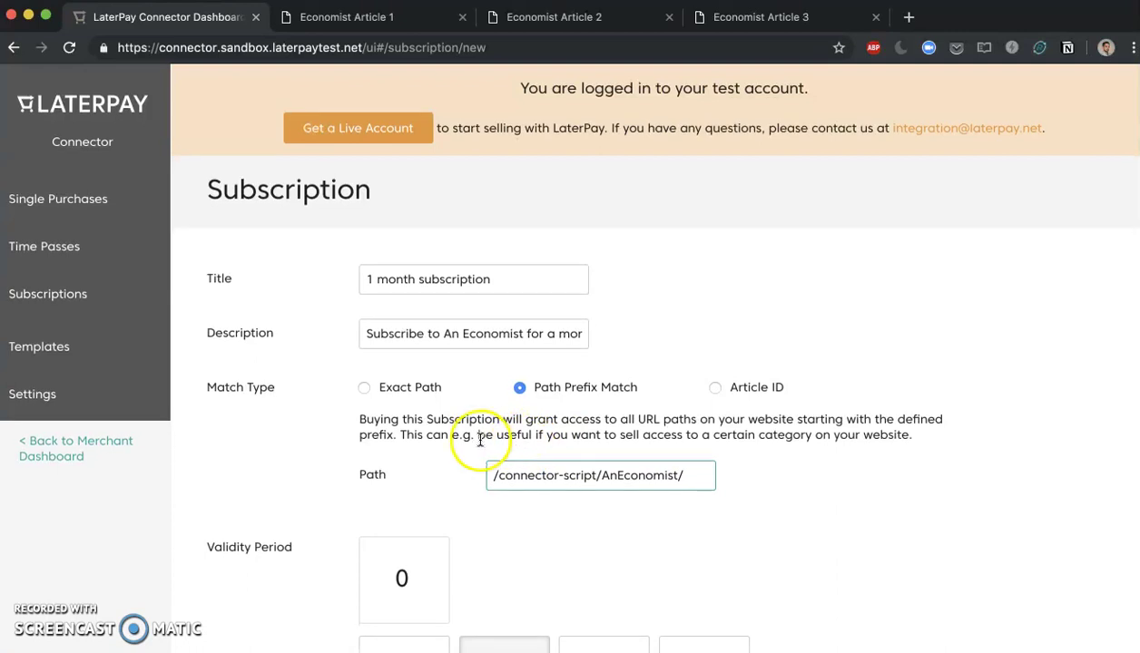
scroll(496, 442, down, 2)
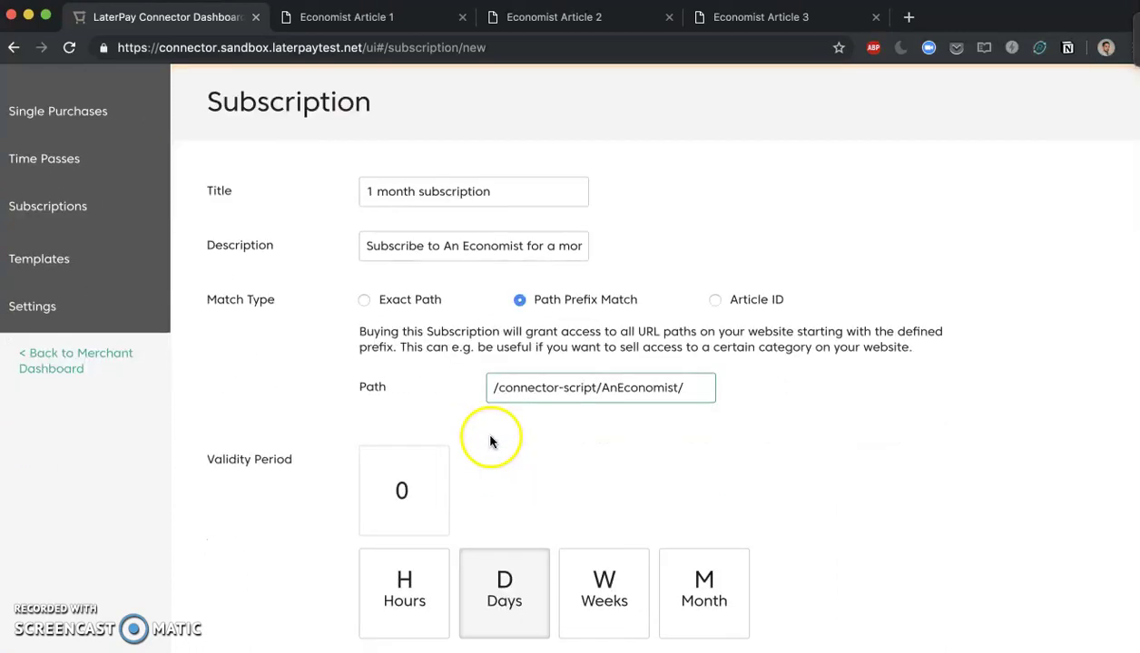
scroll(522, 444, down, 3)
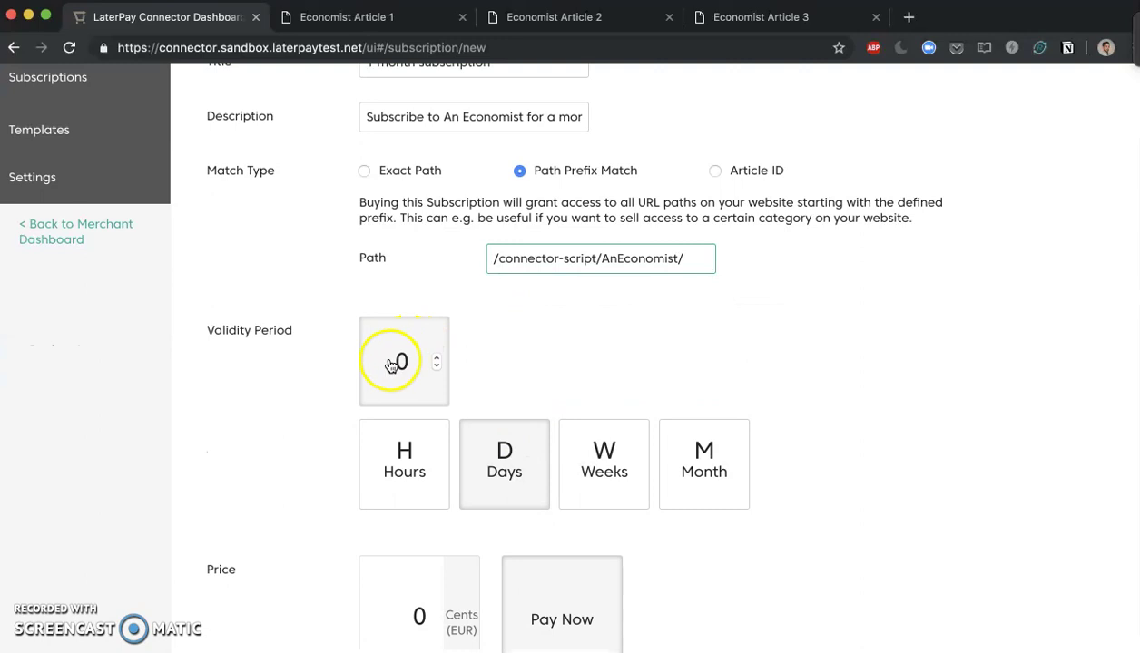
click(436, 356)
click(715, 472)
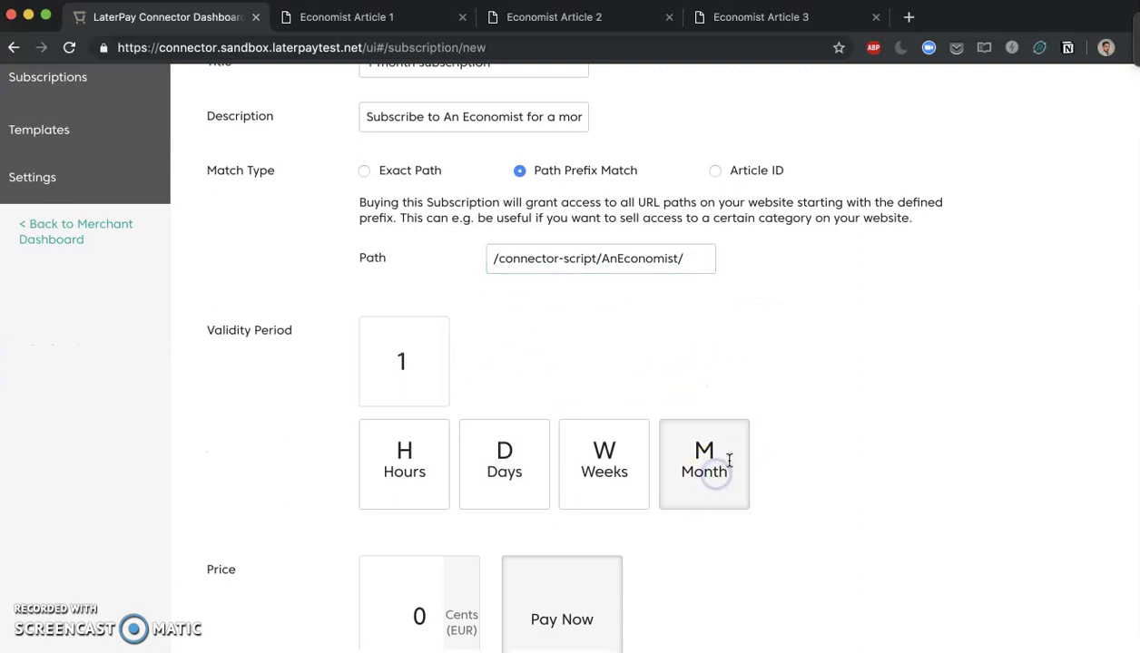
- Set the subscription price to 400 cents (4.00 EUR) with the Pay Now model
scroll(811, 353, down, 3)
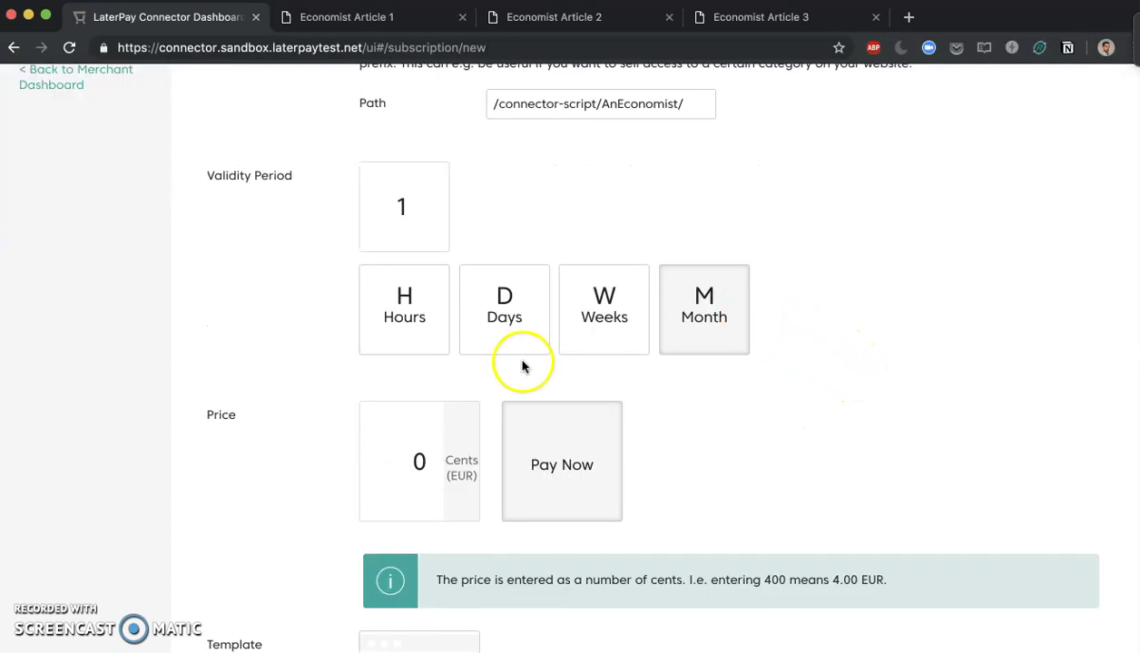
drag(410, 464, 442, 464)
click(412, 421)
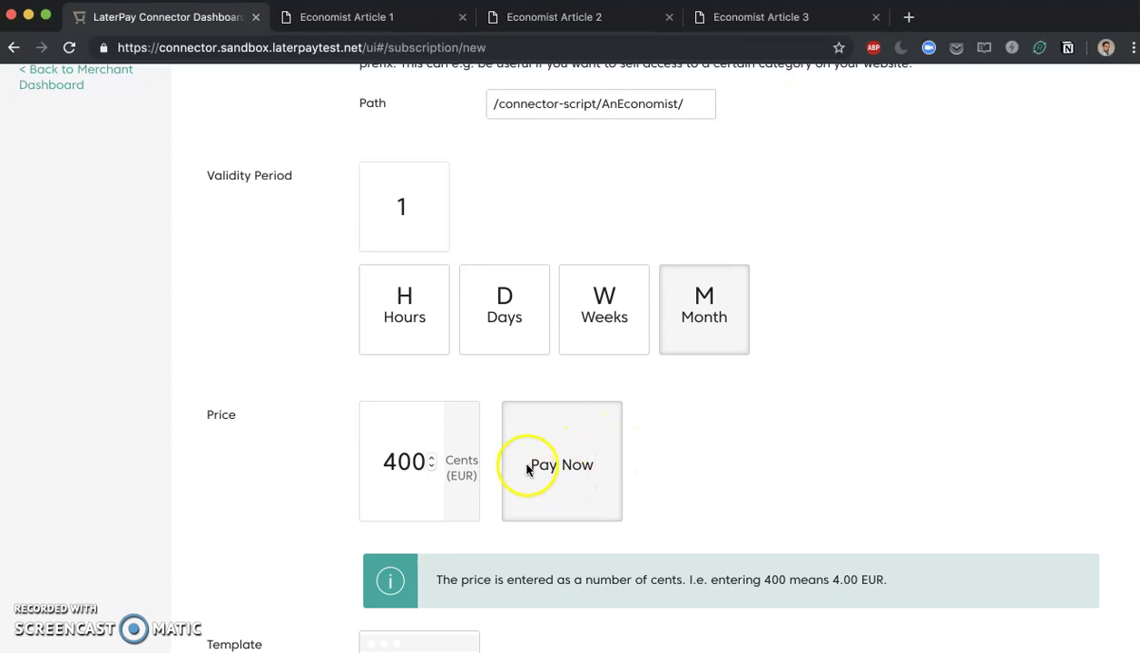
drag(528, 464, 590, 461)
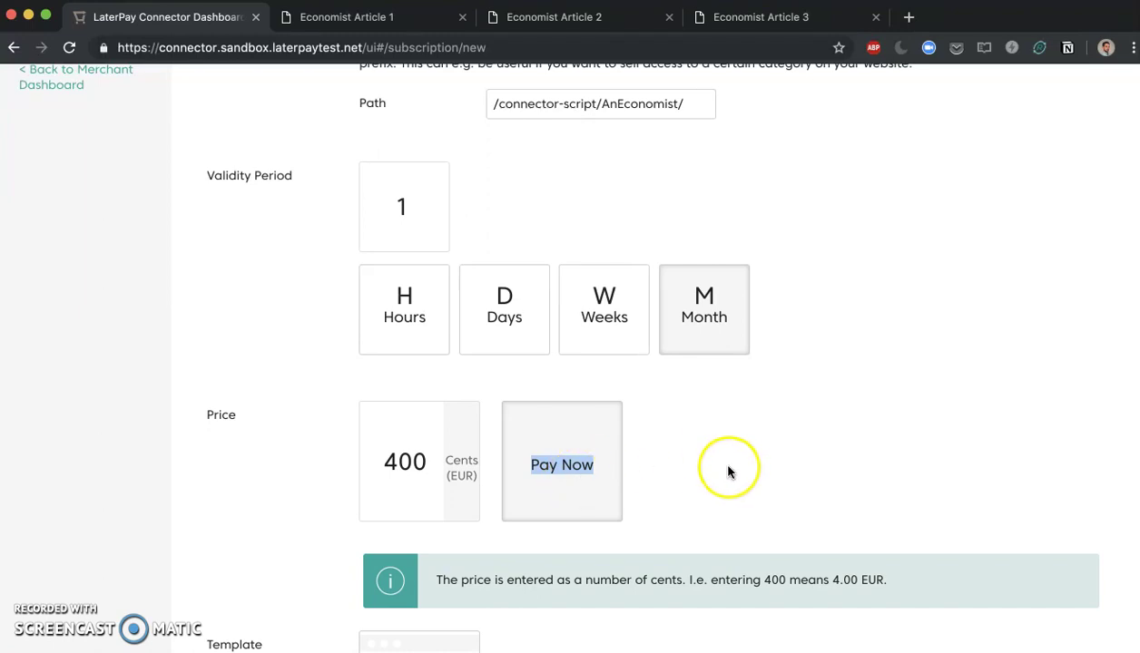
scroll(685, 445, down, 3)
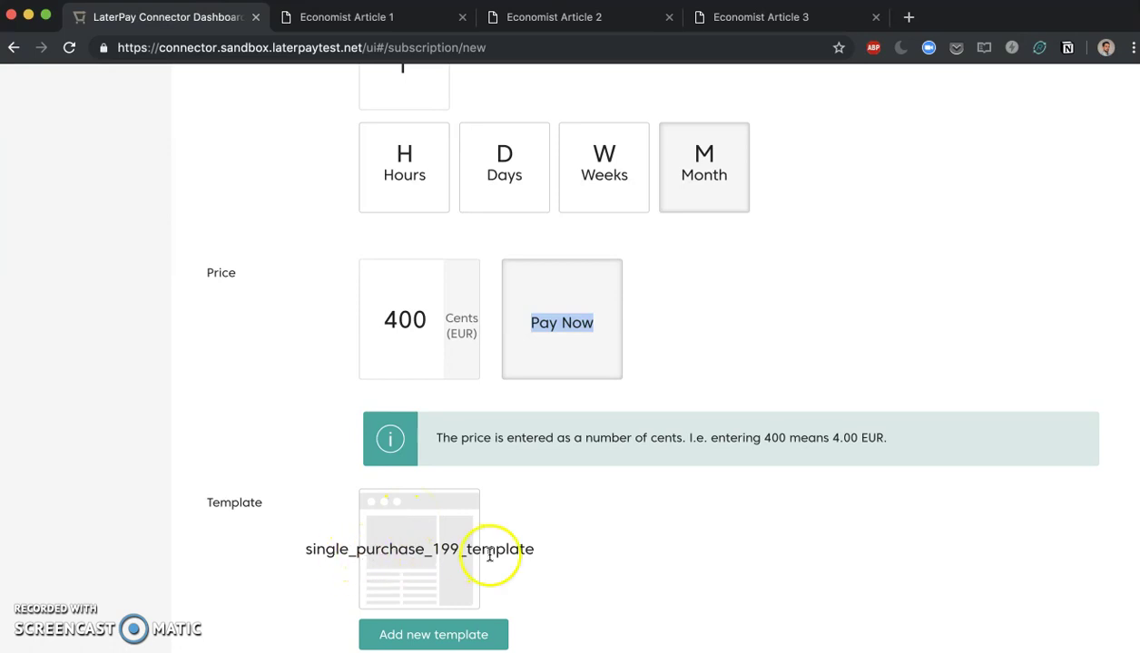
- Switch between the Article 1, 2 and 3 tabs, reading Article 2's three unpaywalled paragraphs
click(381, 18)
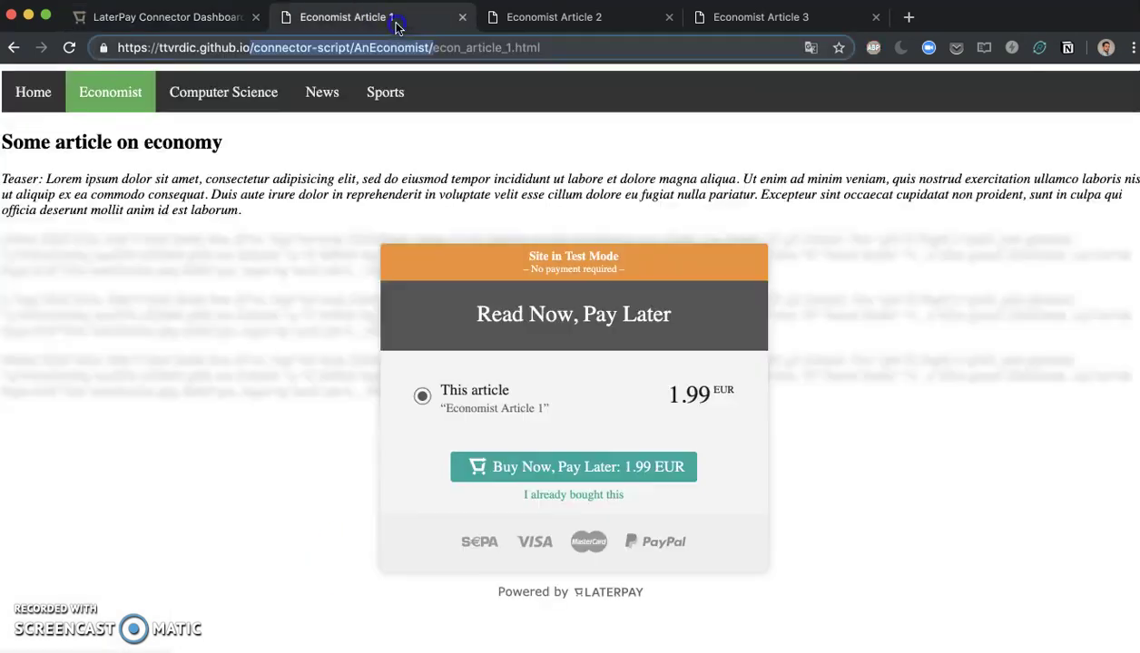
click(95, 299)
click(560, 22)
click(750, 20)
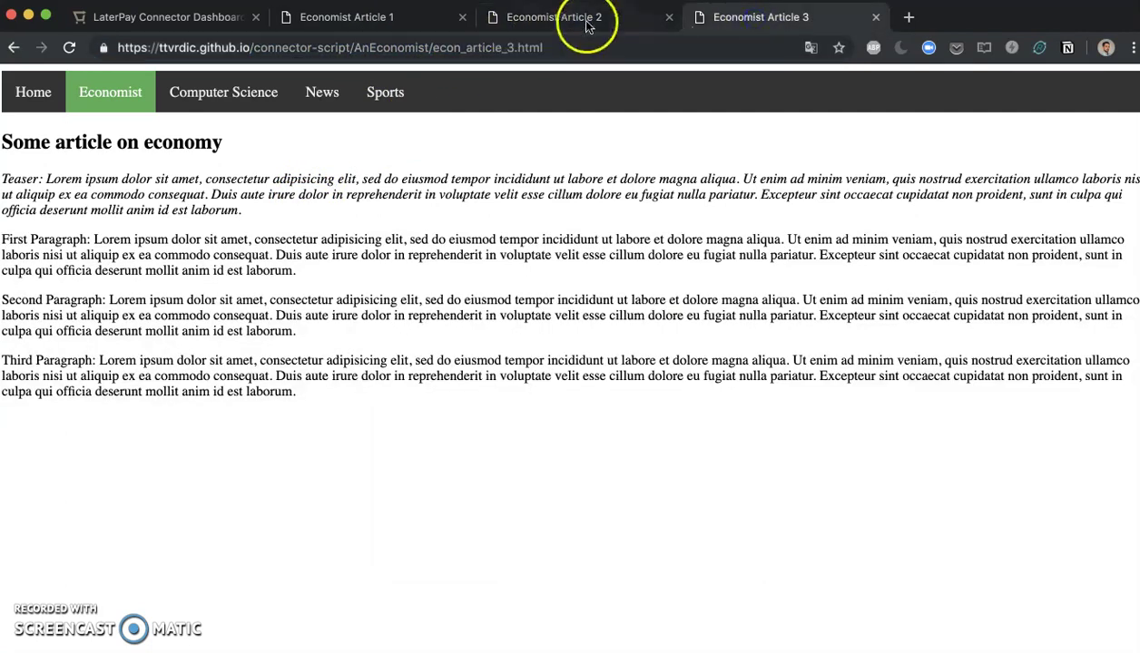
click(584, 24)
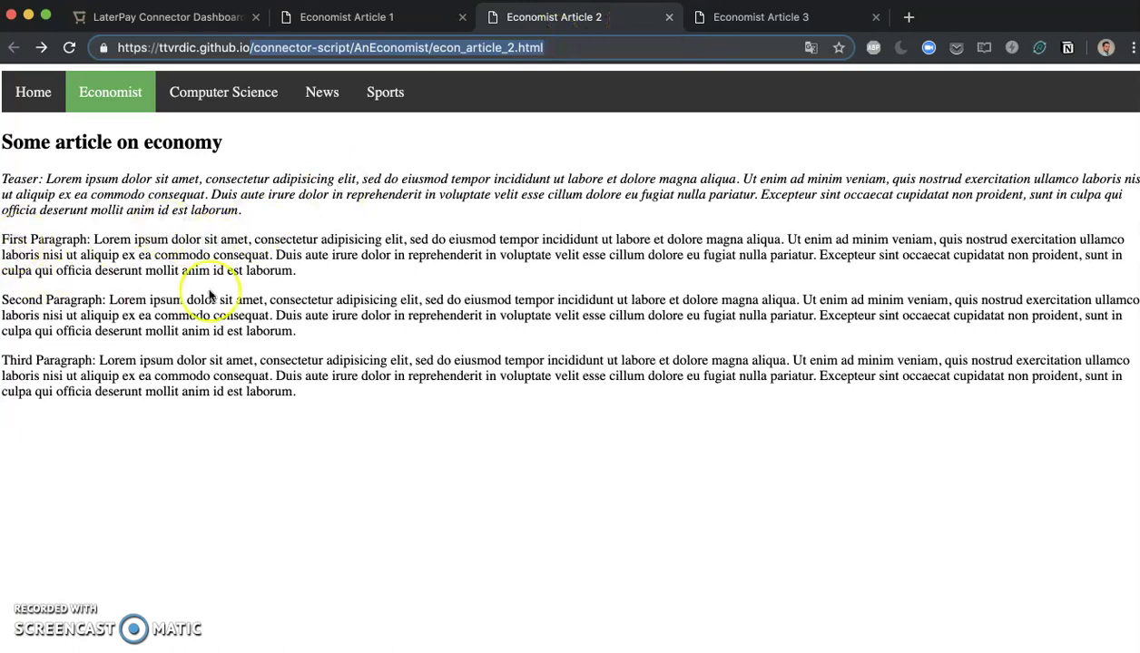
drag(311, 392, 2, 240)
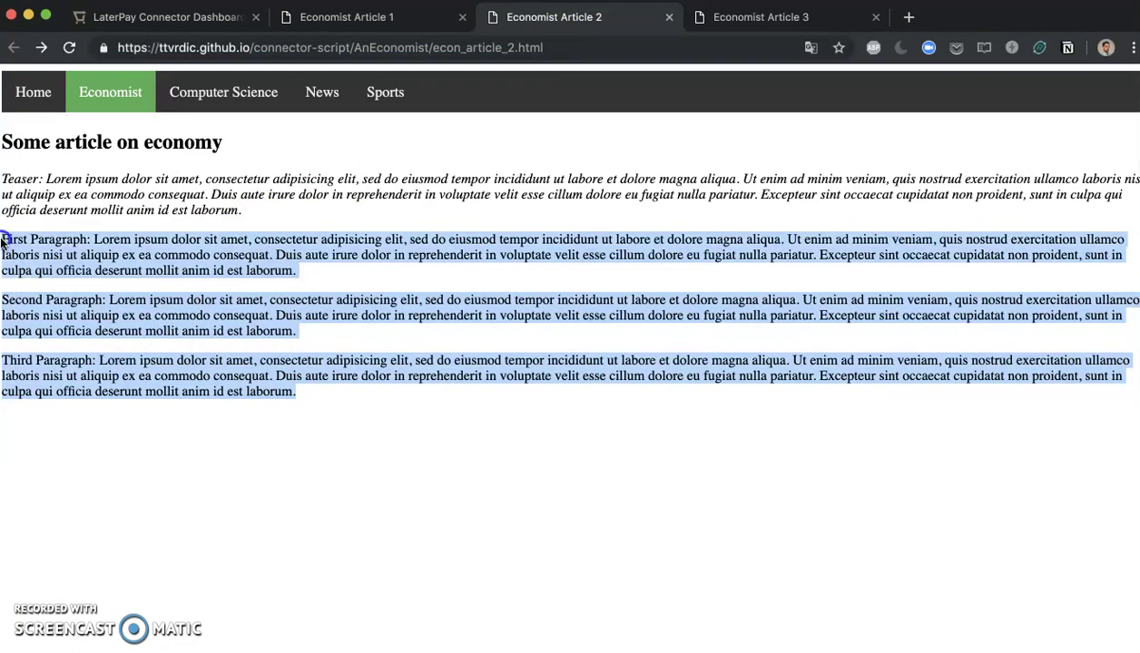
click(216, 263)
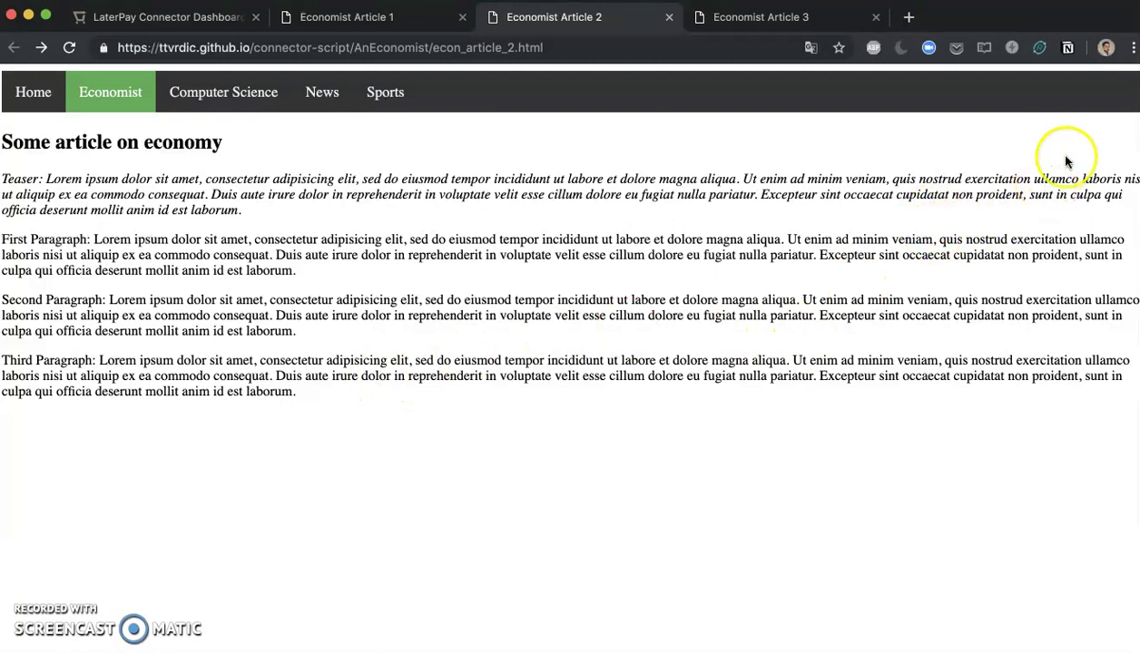
- Inspect Article 2's First Paragraph in DevTools to confirm its hideMe class
click(1131, 50)
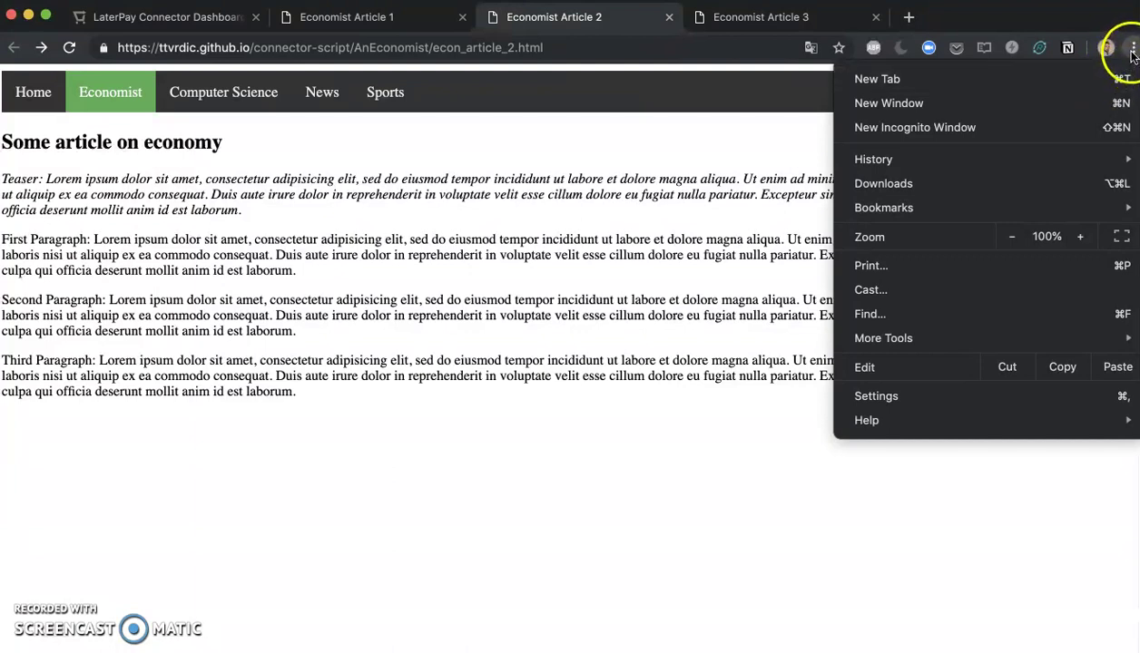
mouse_move(904, 340)
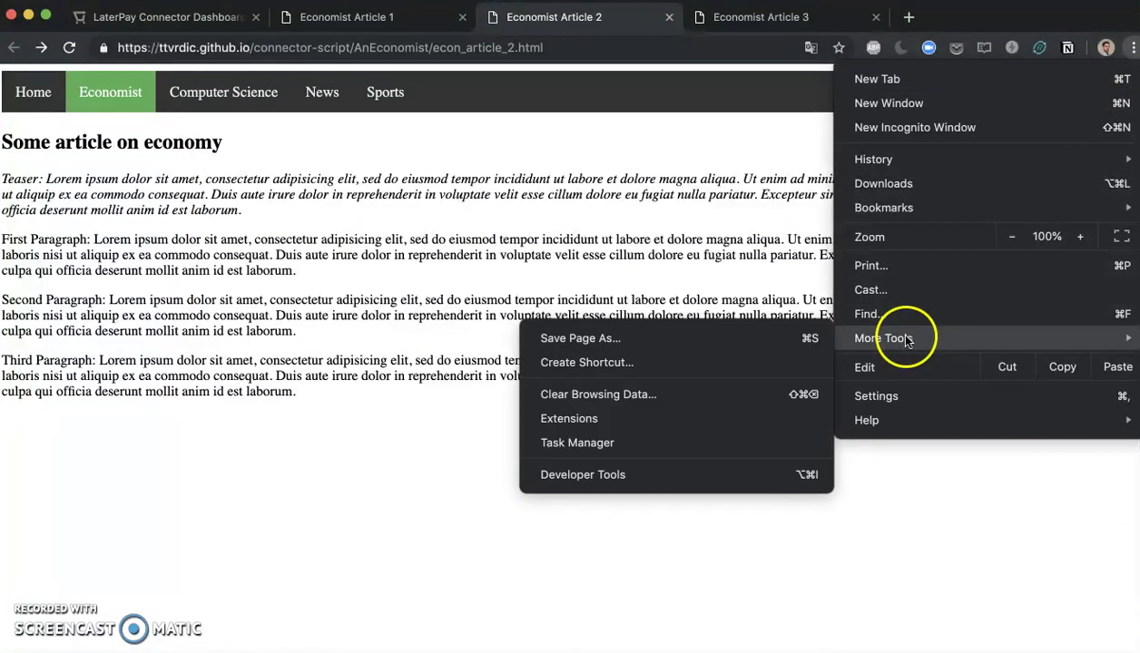
click(655, 474)
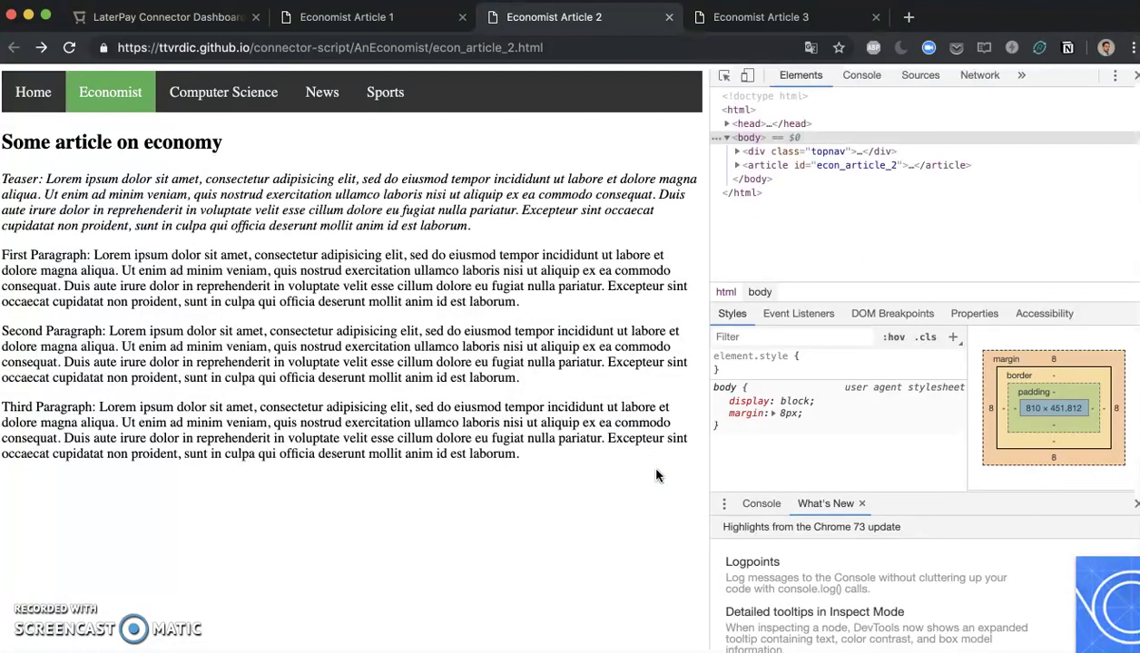
click(760, 474)
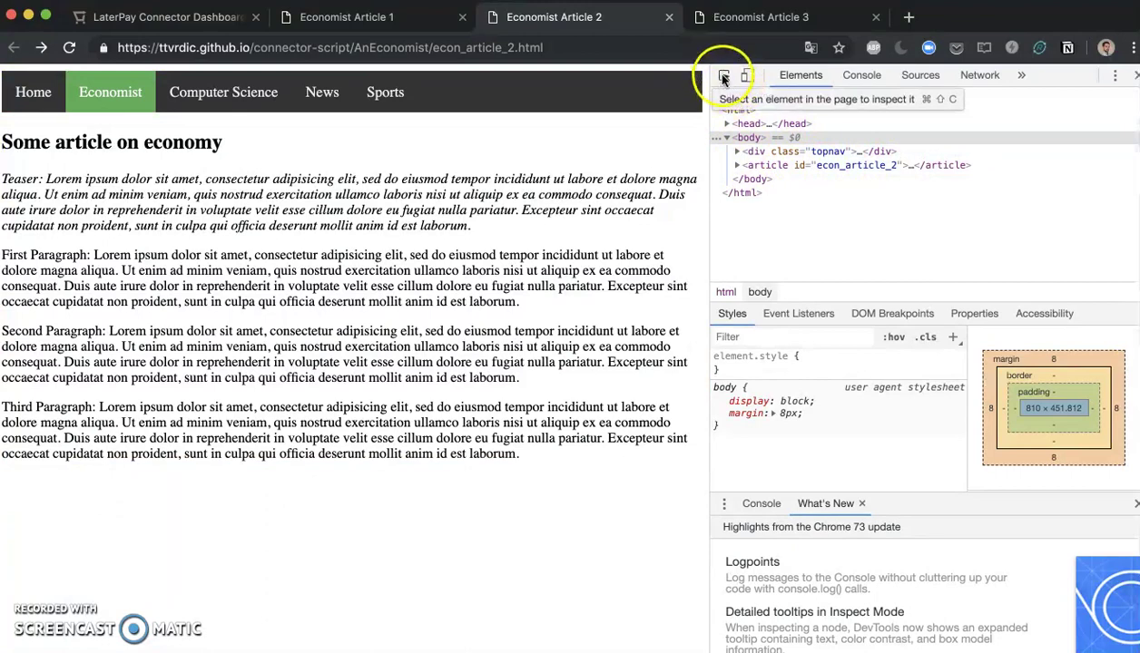
click(723, 78)
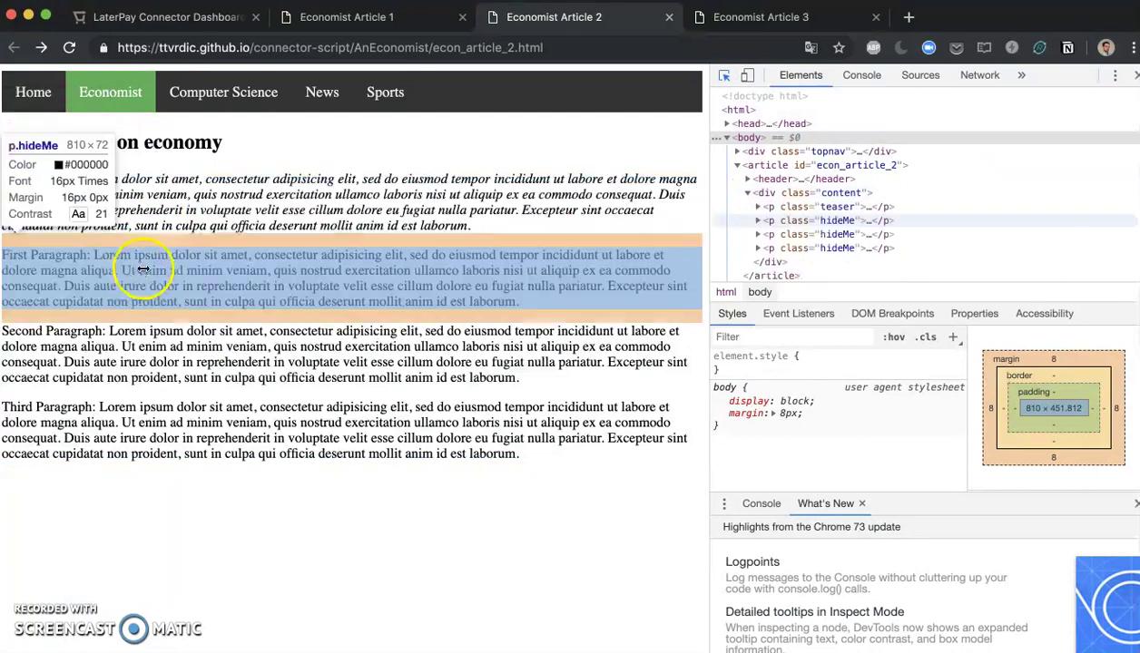
click(92, 271)
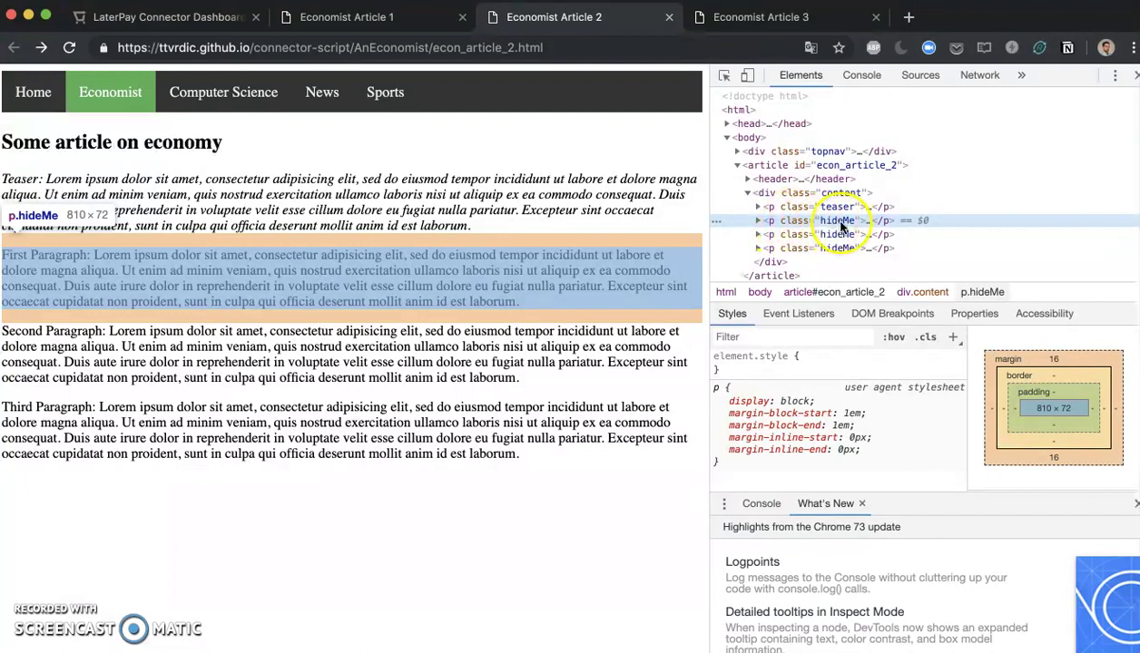
key(Right)
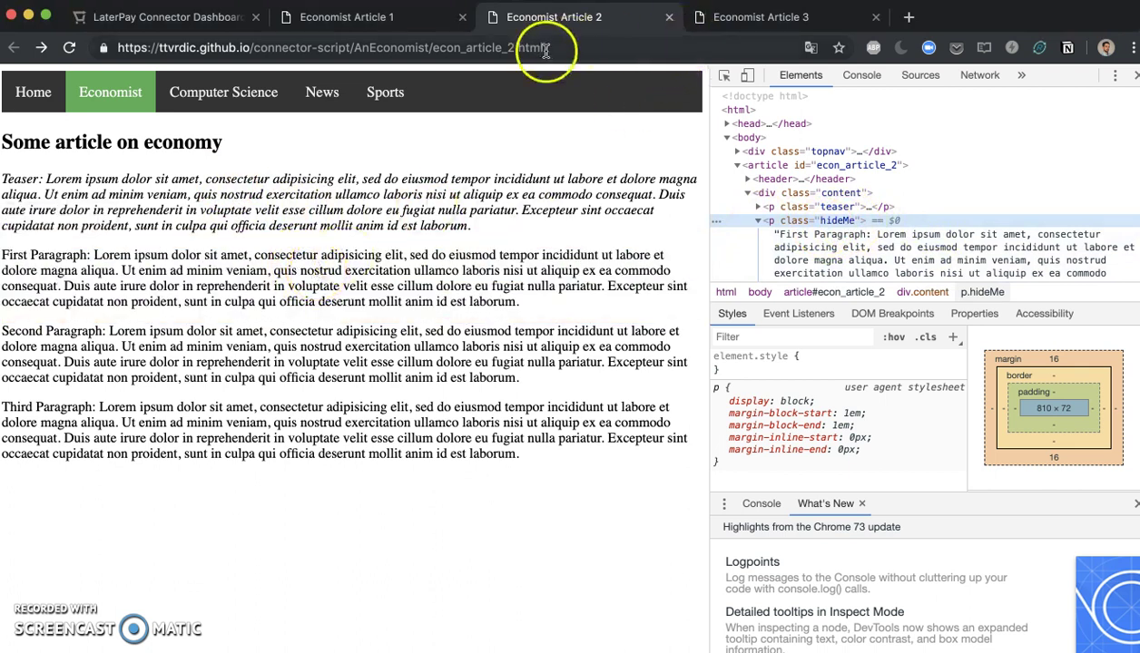
- Inspect Article 3's First Paragraph in DevTools, then return to the Subscriptions list
click(733, 19)
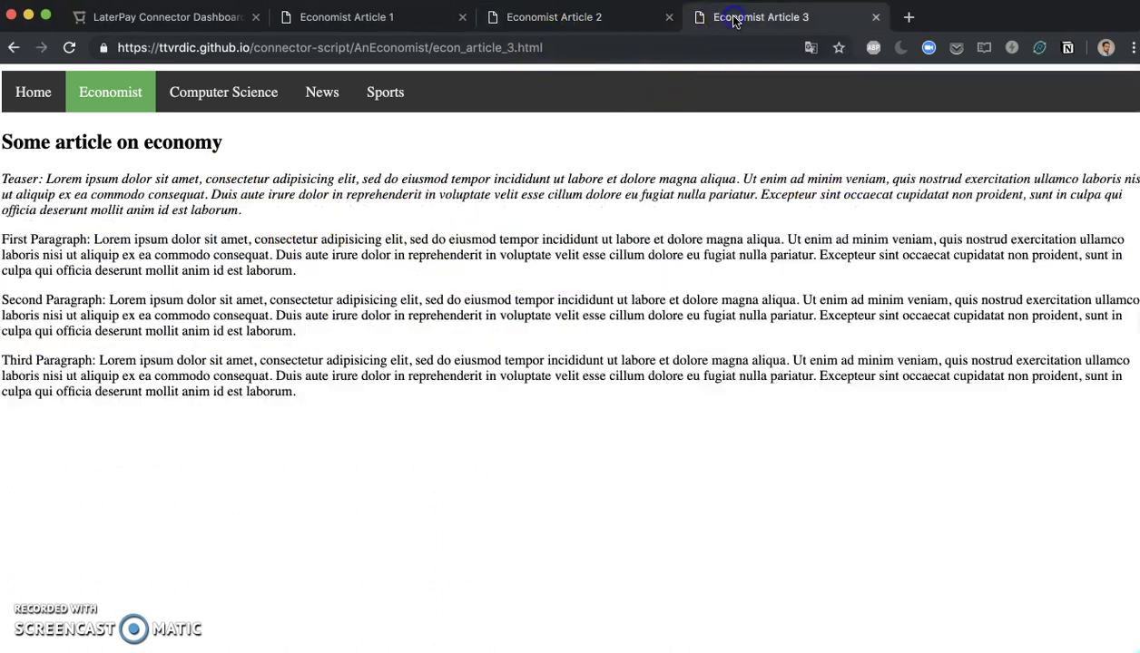
click(1131, 50)
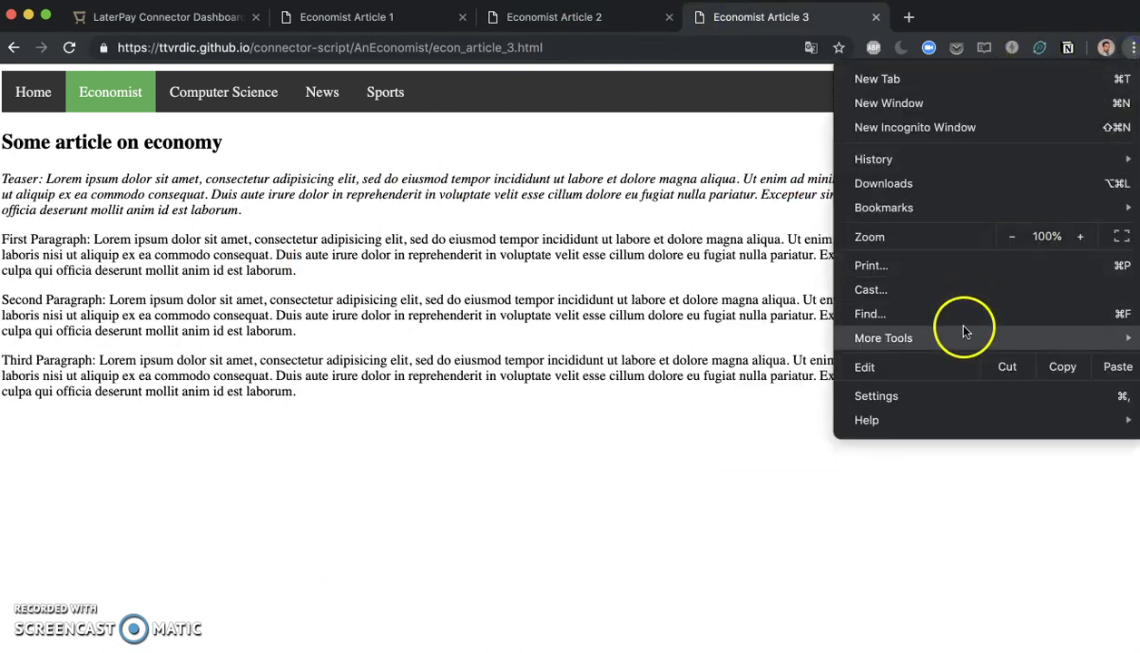
mouse_move(957, 334)
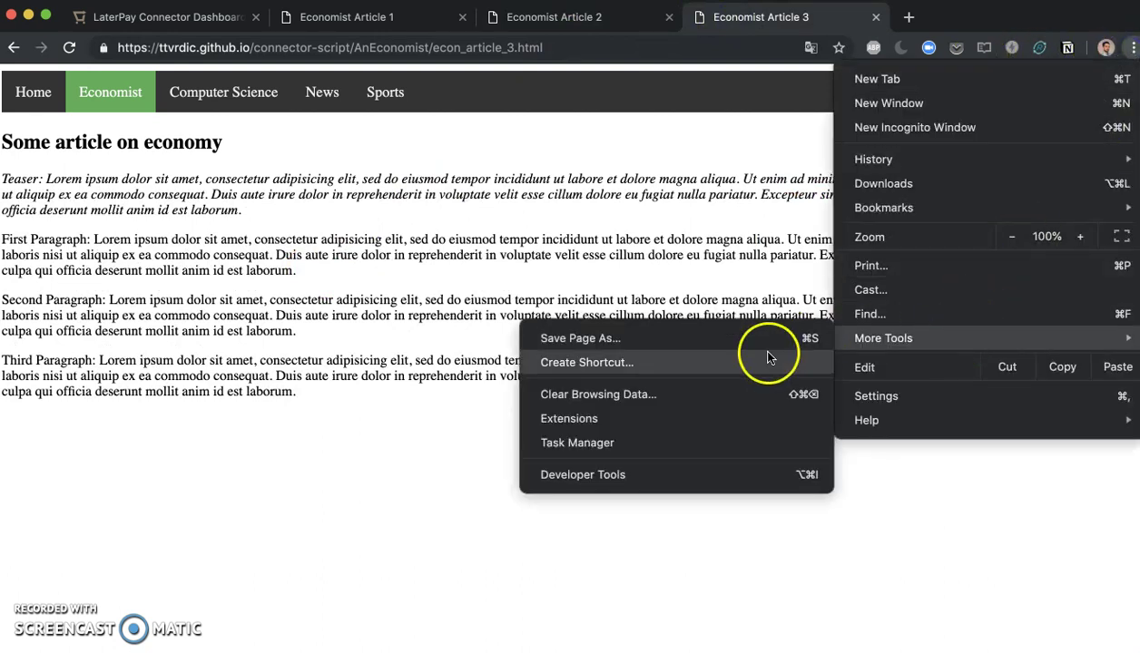
click(638, 475)
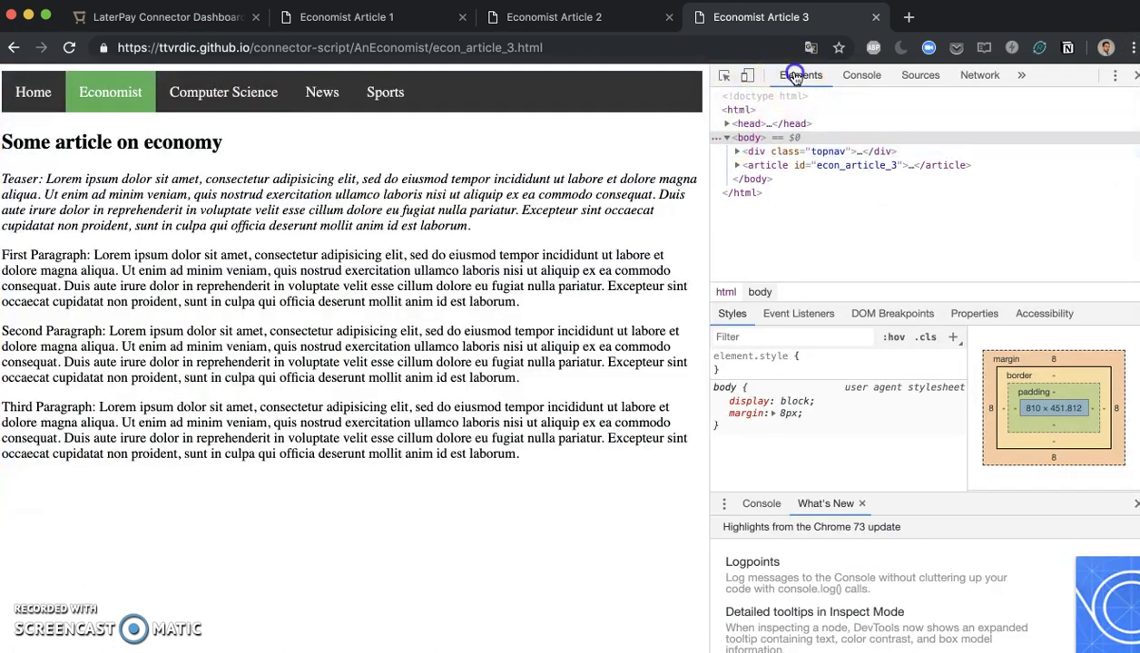
click(721, 75)
click(231, 289)
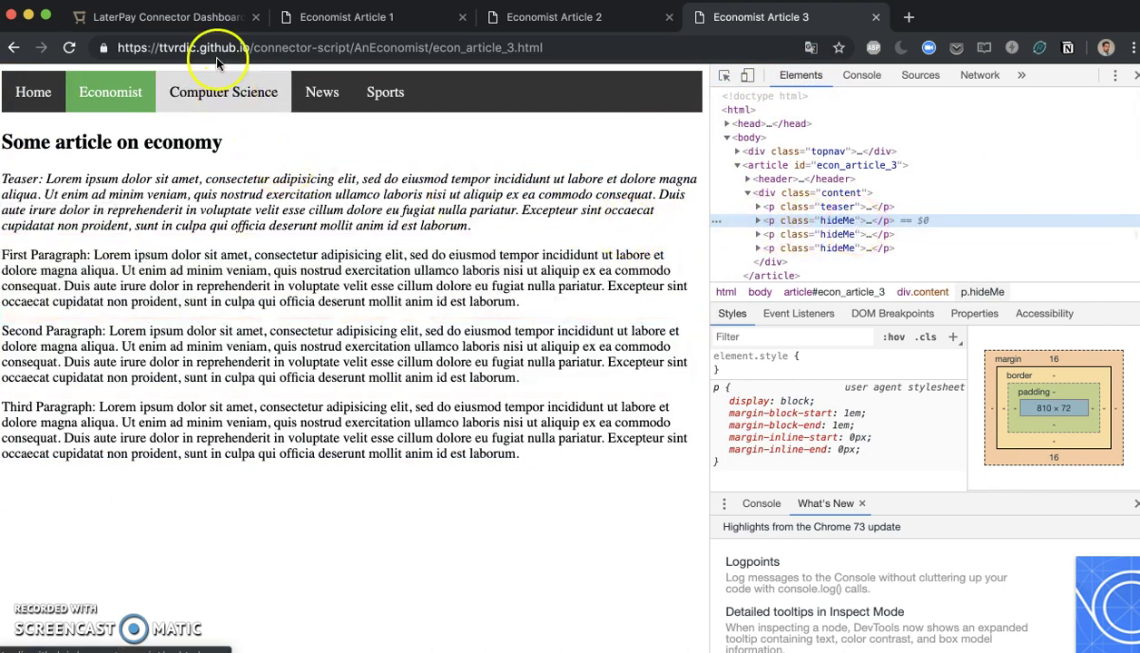
click(190, 16)
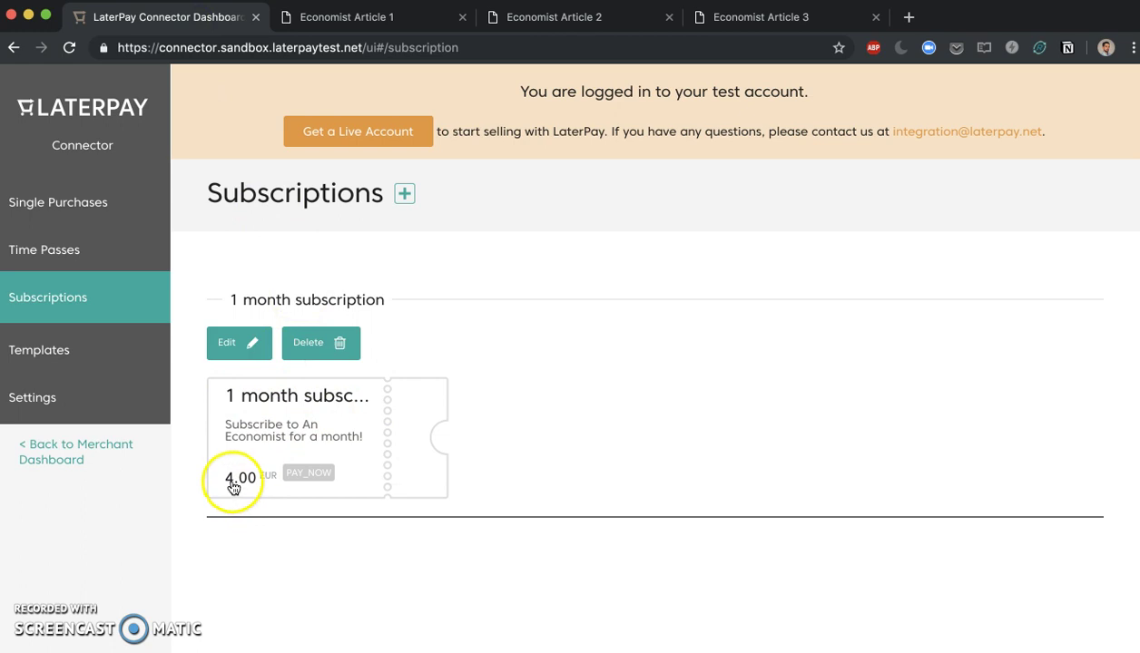
- Reload Economist Article 1 so its paywall shows the 1 month subscription at 4.00 EUR
click(369, 20)
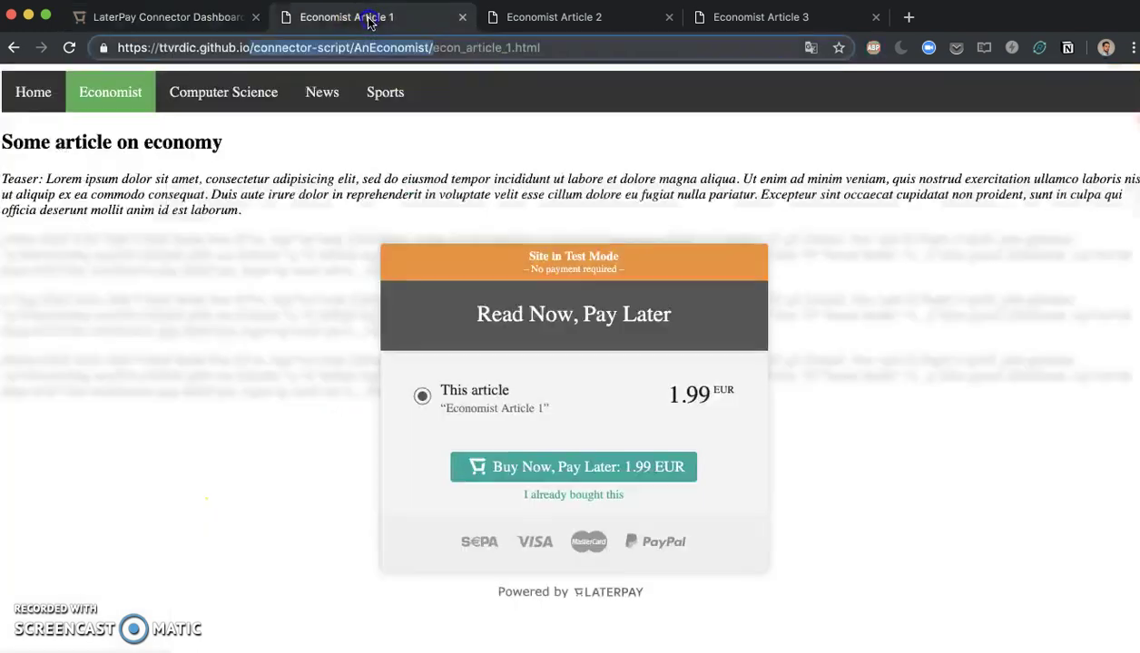
right_click(370, 21)
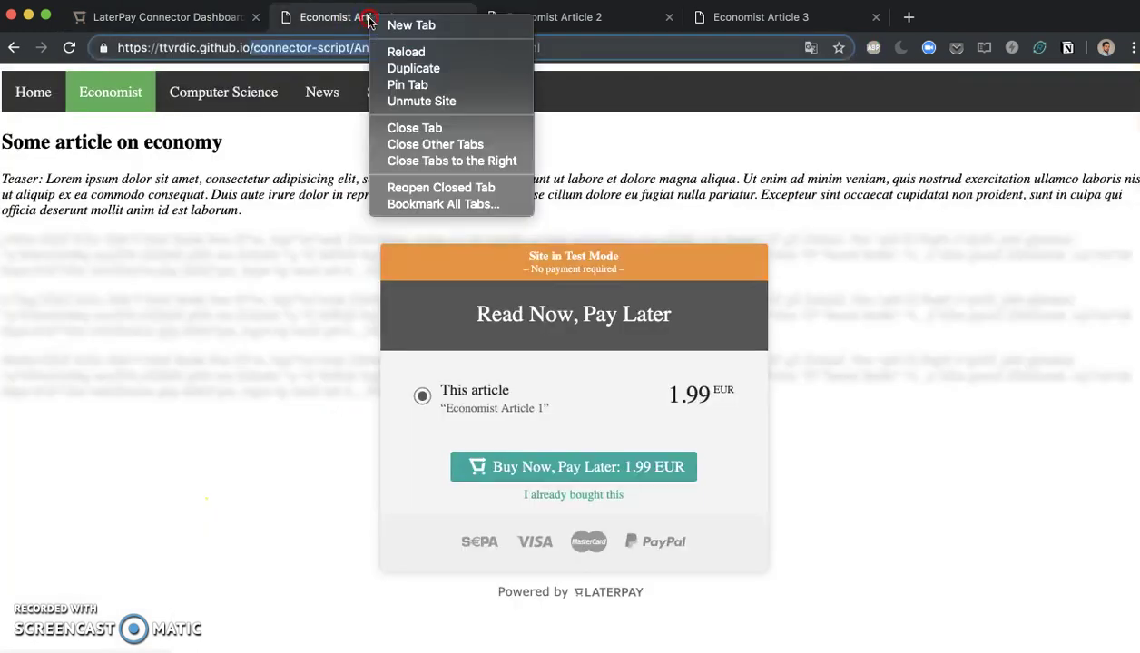
click(414, 46)
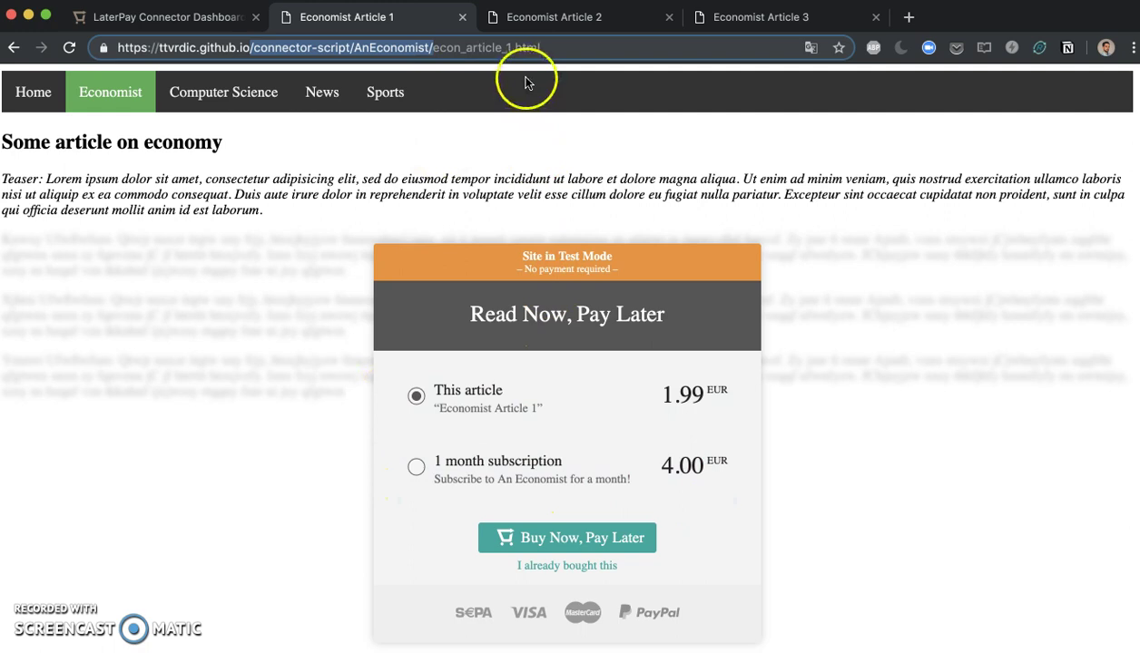
click(246, 49)
drag(432, 50, 271, 52)
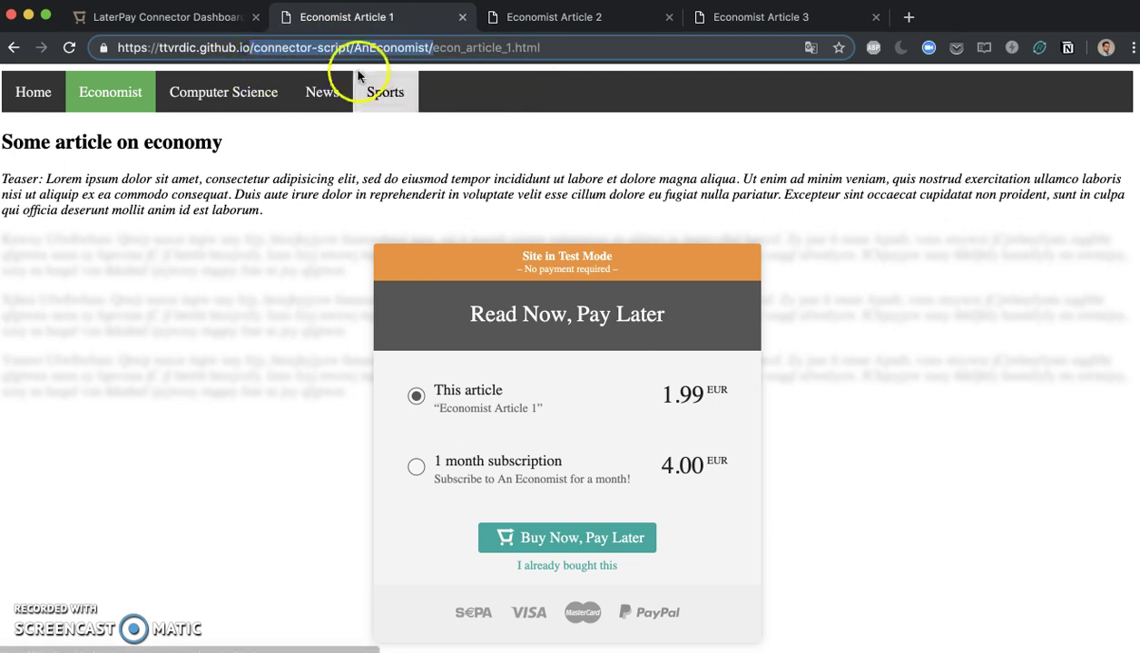
click(558, 18)
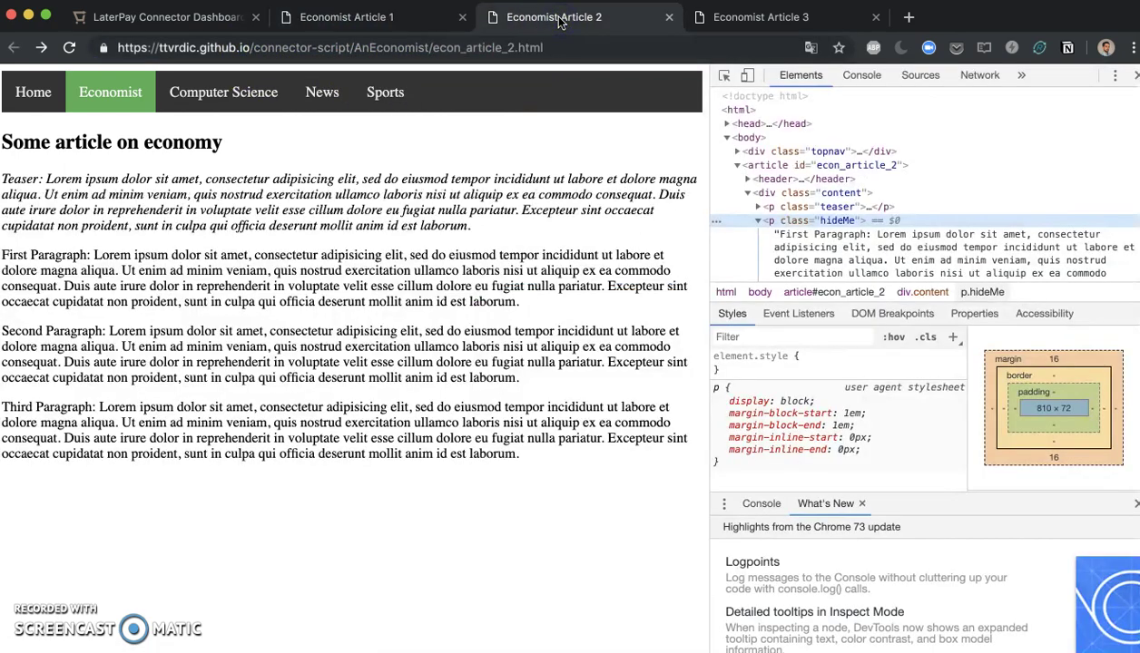
right_click(557, 18)
click(590, 50)
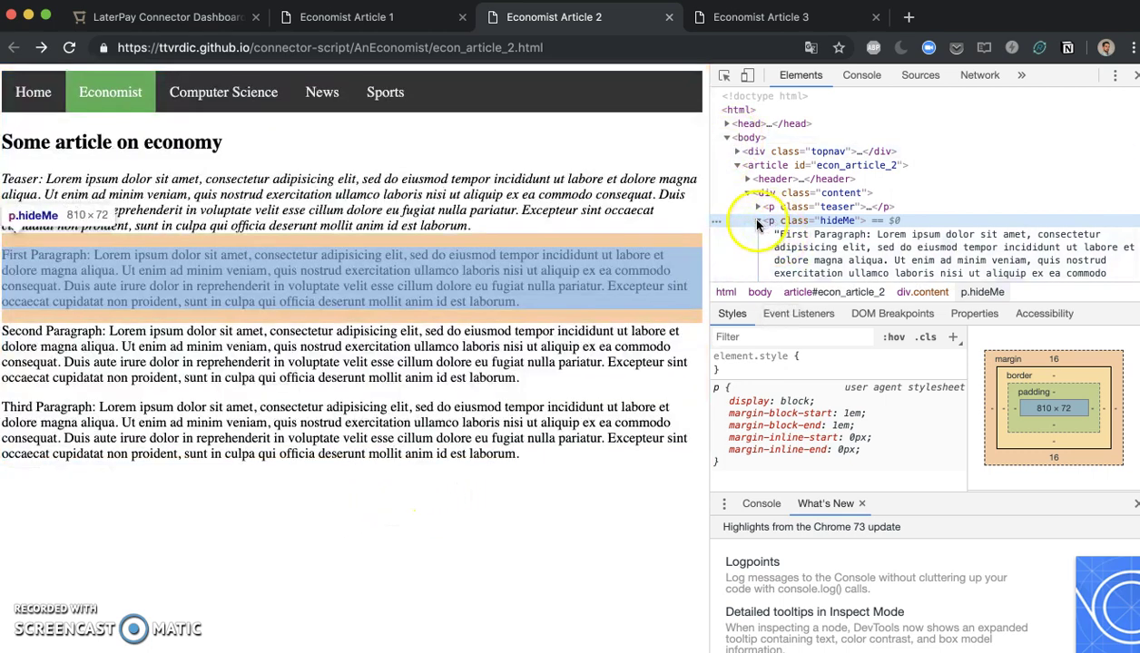
click(758, 220)
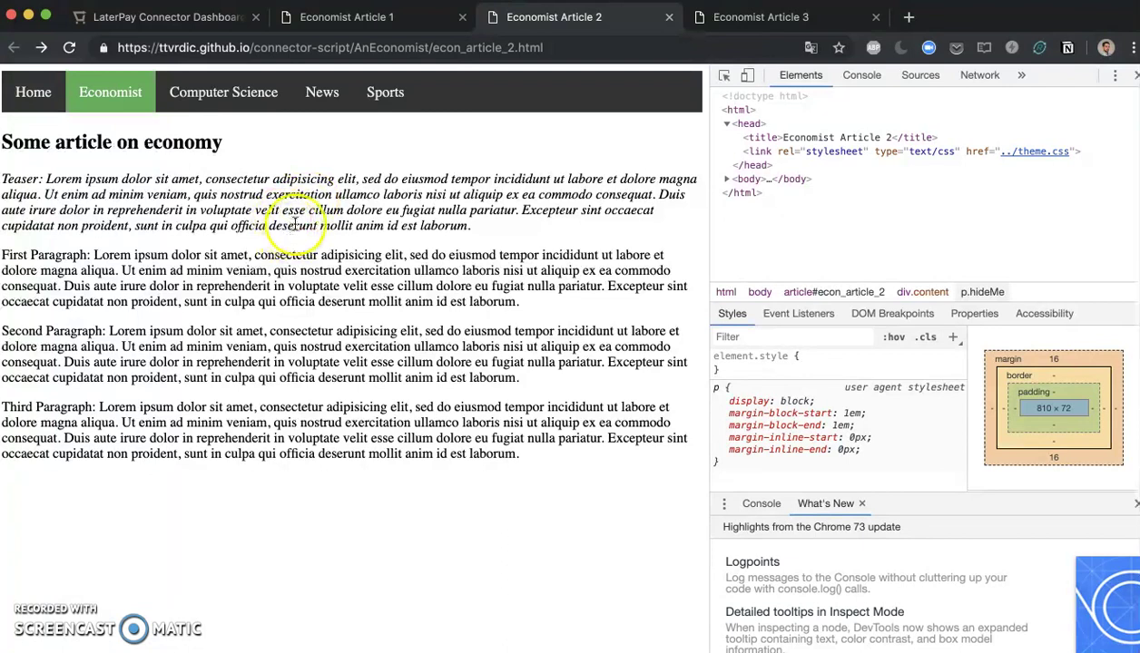
click(759, 20)
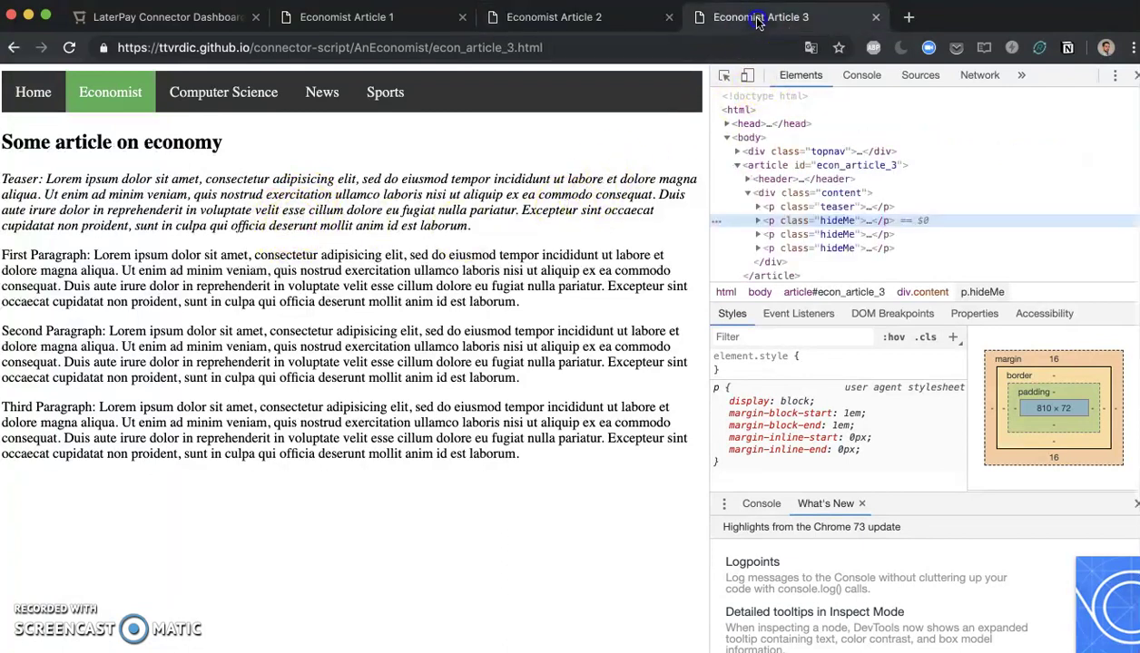
right_click(751, 20)
click(487, 262)
click(748, 193)
click(727, 127)
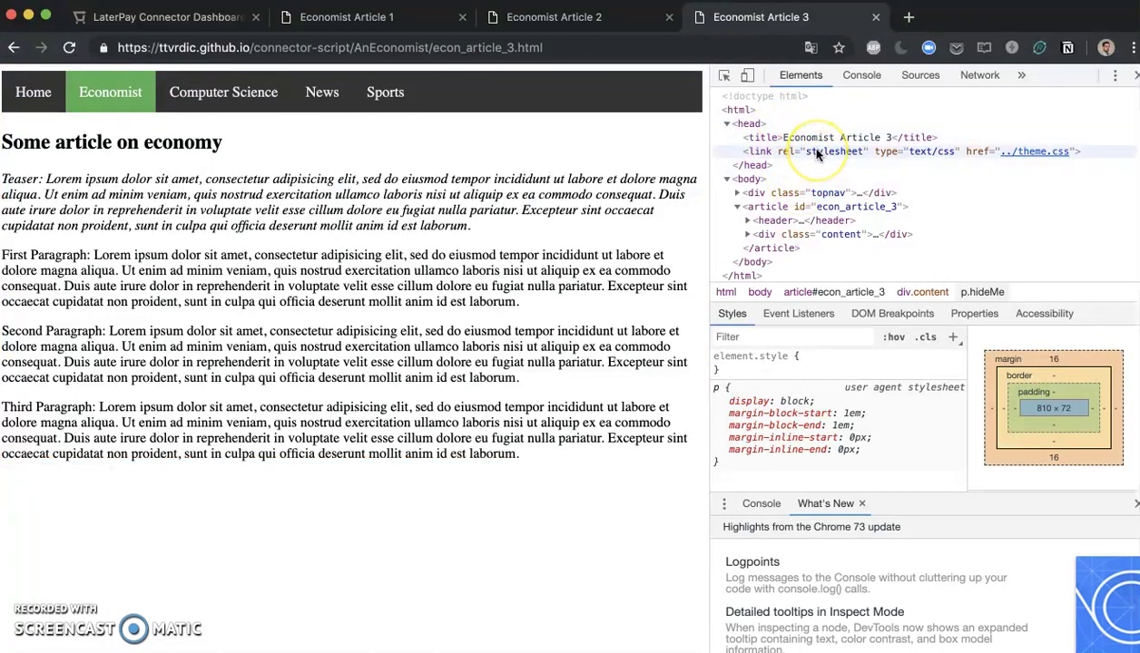
click(550, 271)
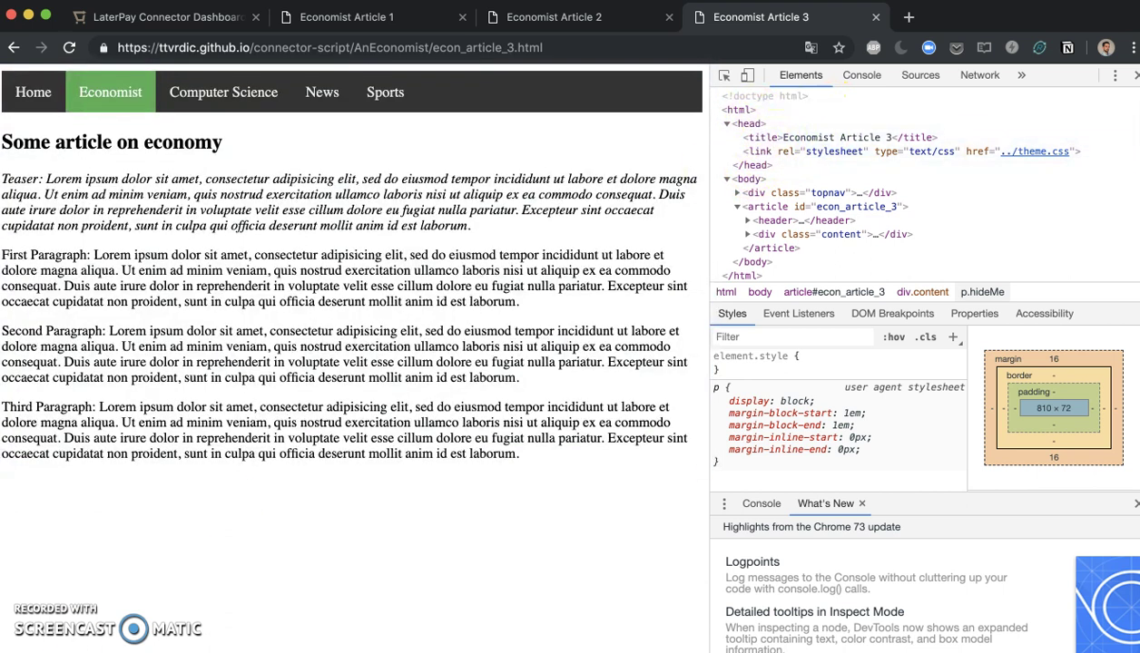
key(ctrl+shift+Tab)
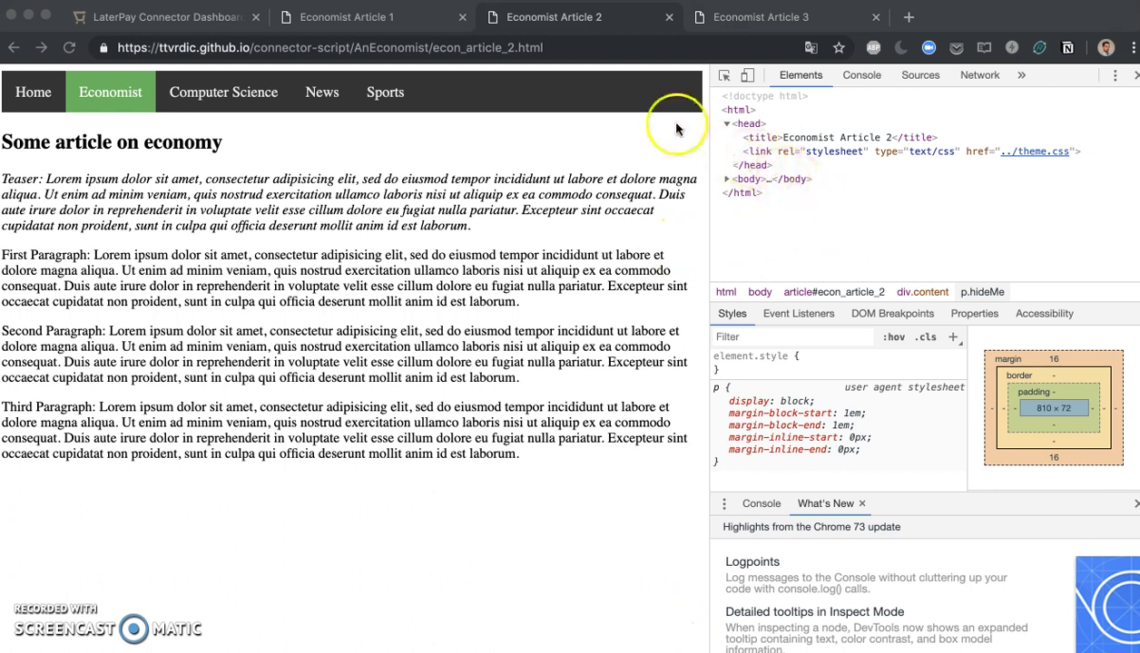
- Reload Articles 2 and 3 and close their DevTools panels so the paywalls appear
click(584, 24)
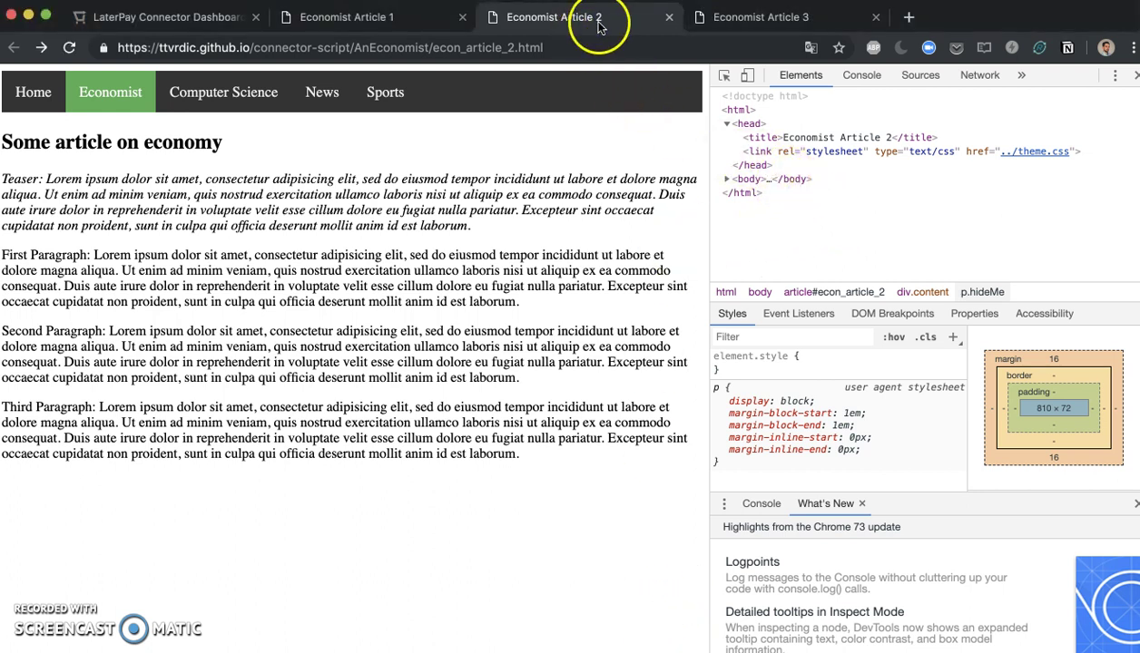
right_click(581, 24)
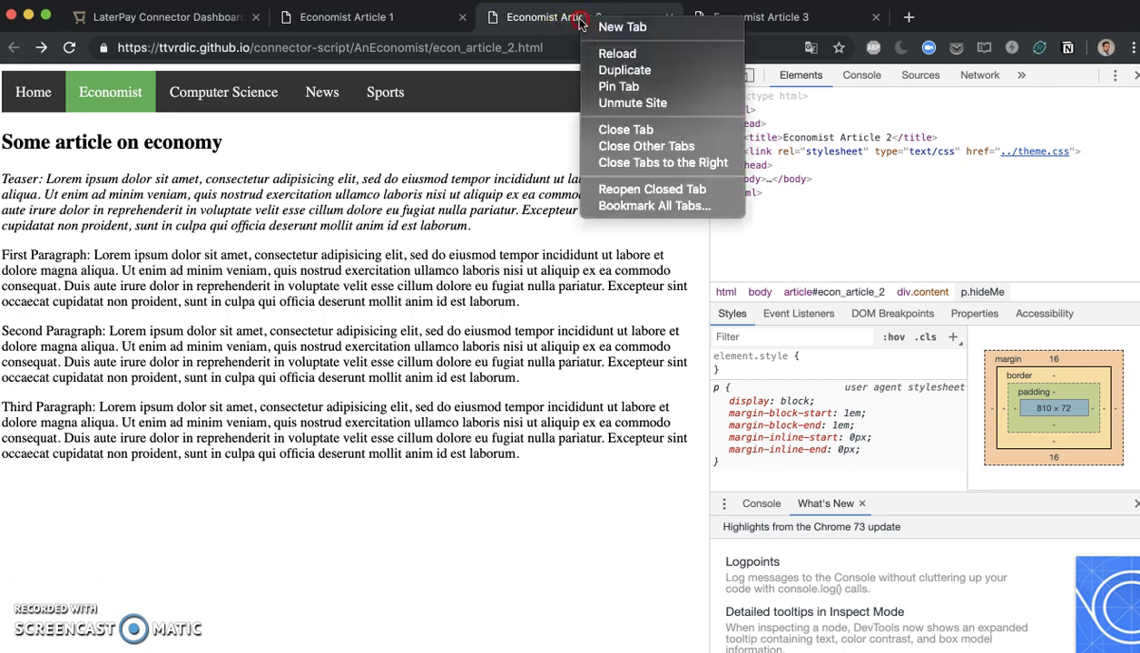
click(626, 47)
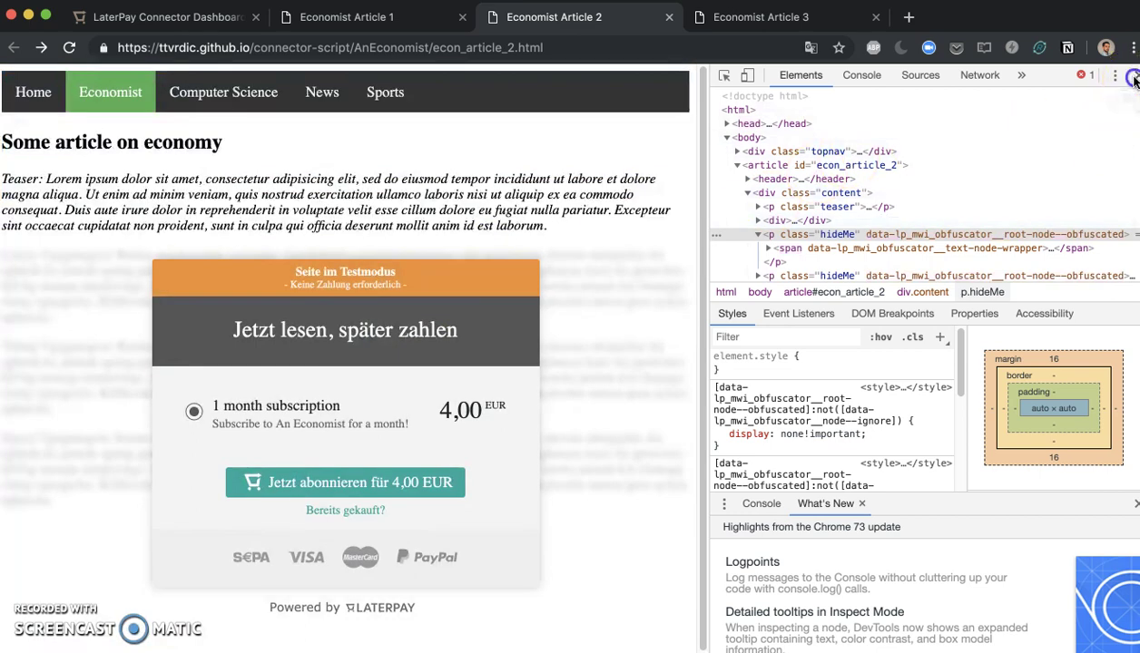
click(1134, 80)
click(759, 24)
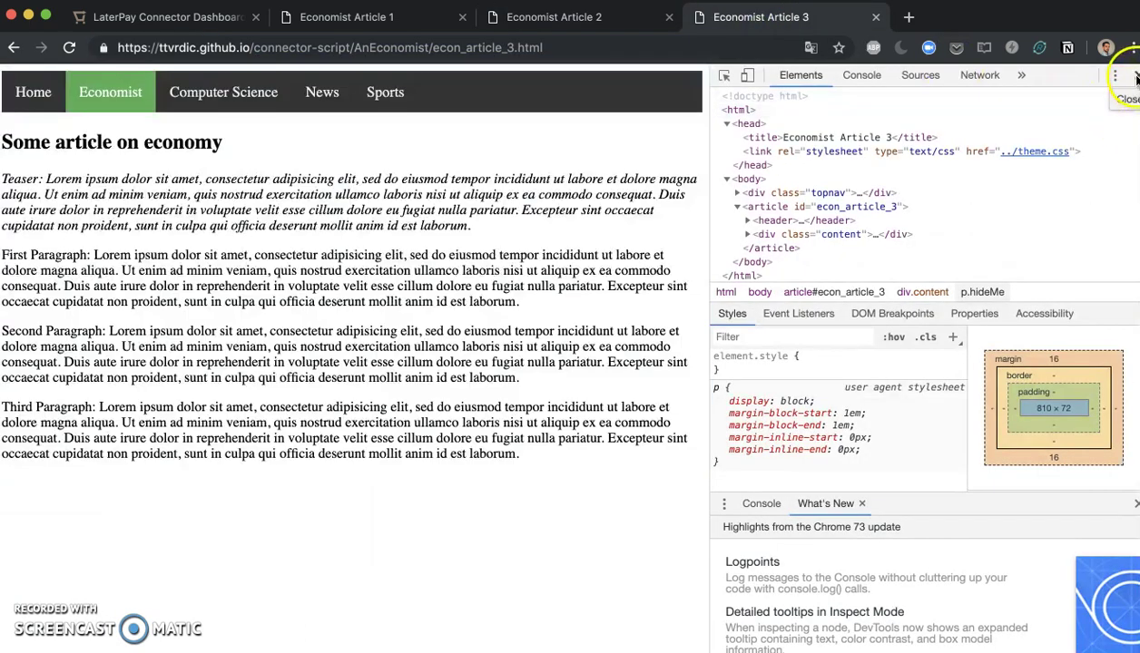
click(1135, 76)
right_click(802, 18)
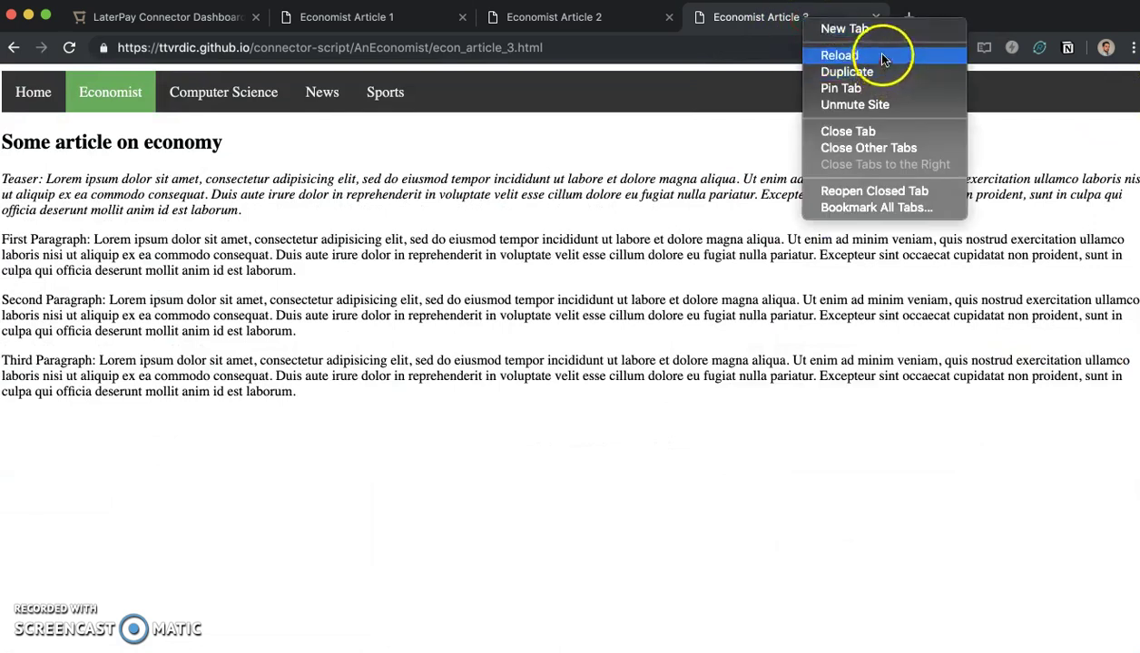
click(865, 52)
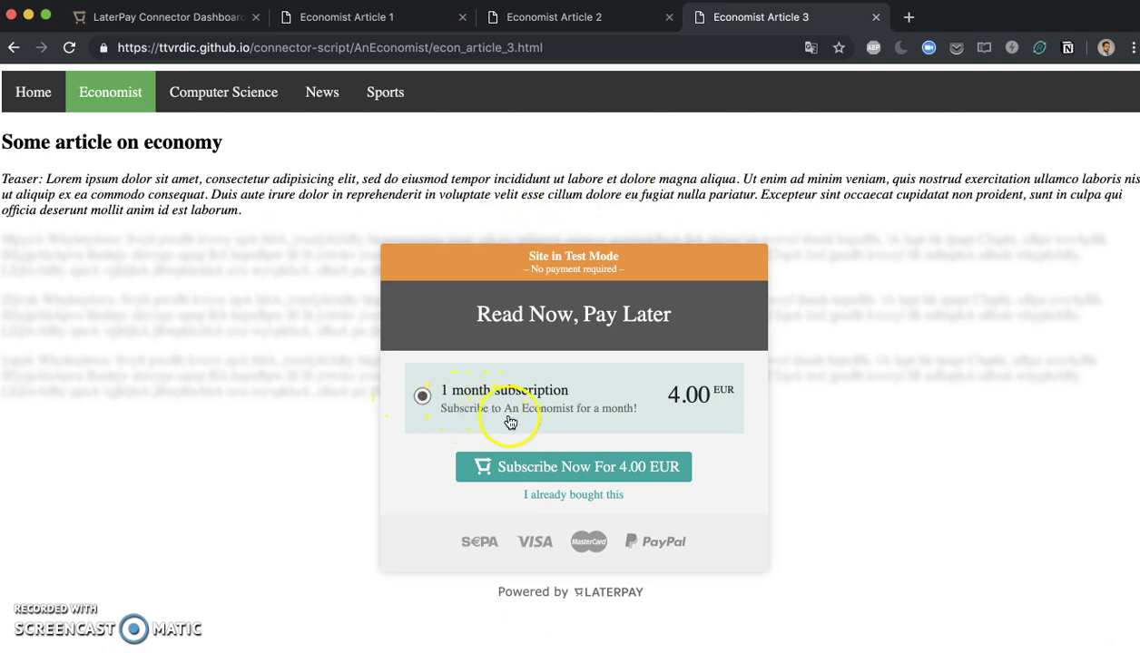
- Compare the 4.00 EUR subscription paywalls on Articles 2 and 1, ending on Article 2
click(588, 18)
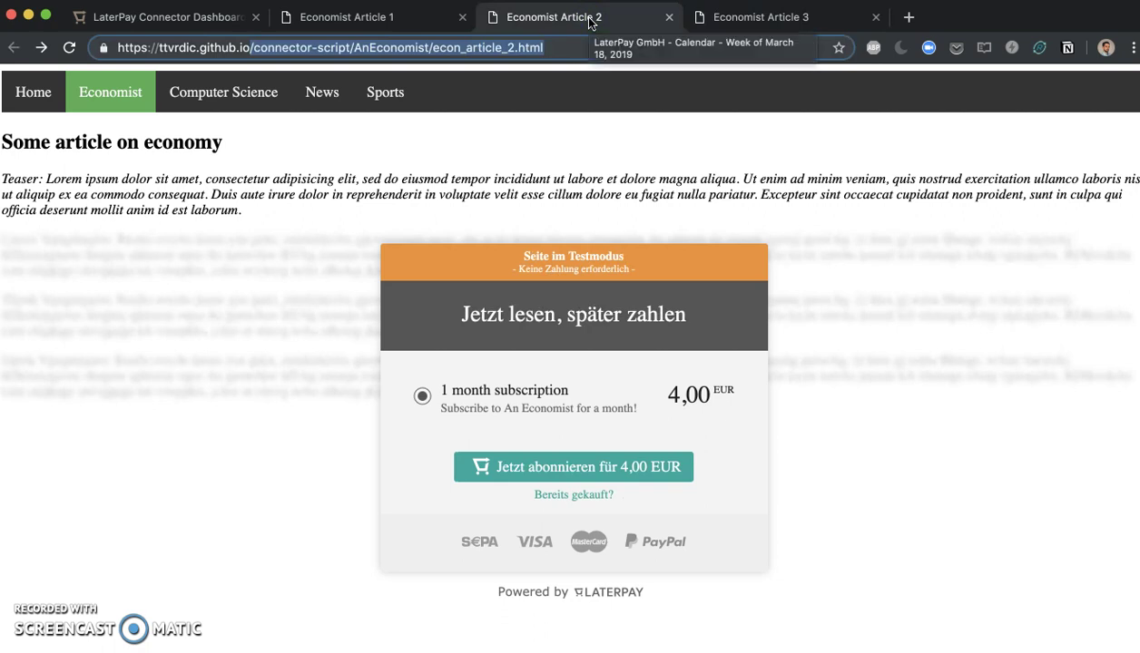
click(363, 19)
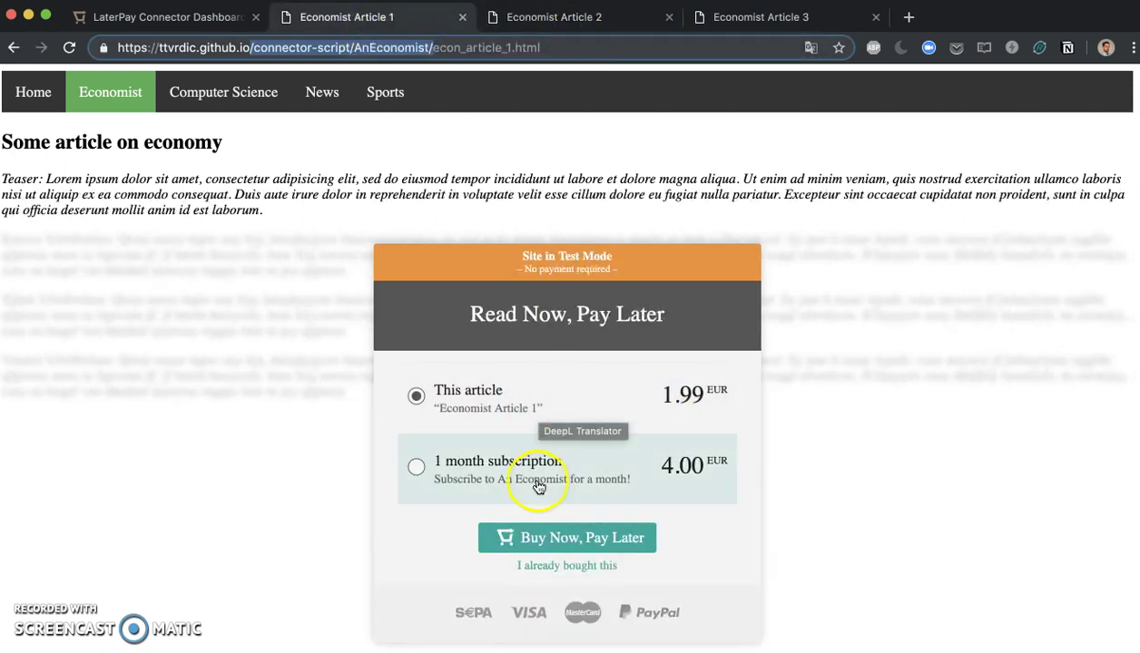
click(611, 24)
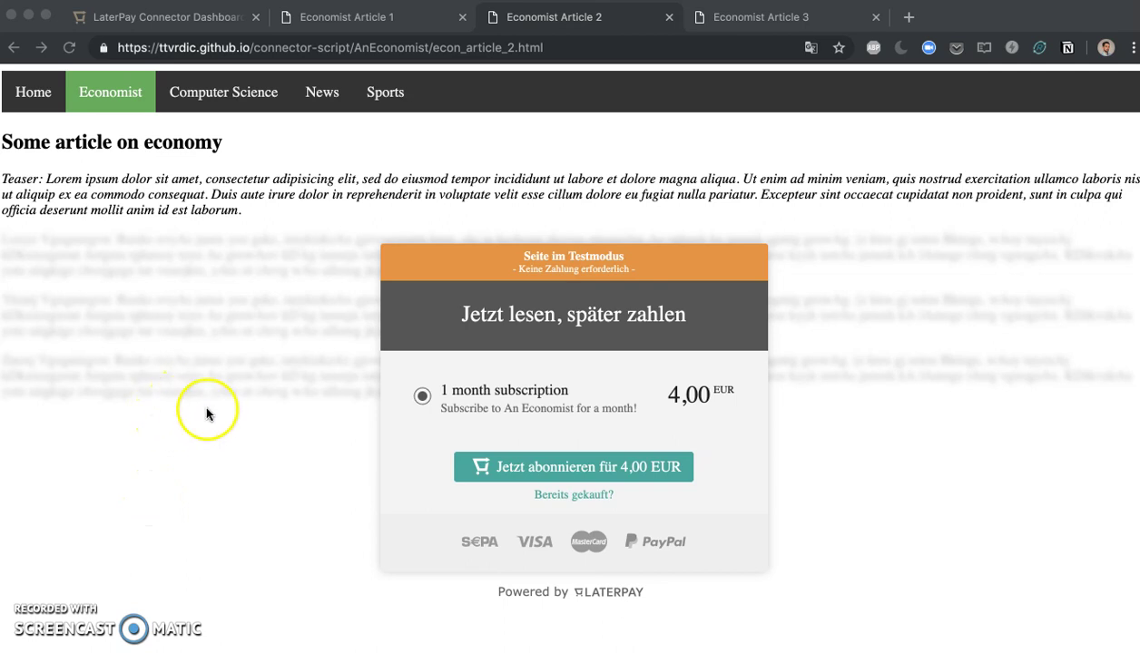
- Confirm the Time Passes list is empty, then return to the Article 1 paywall
click(207, 20)
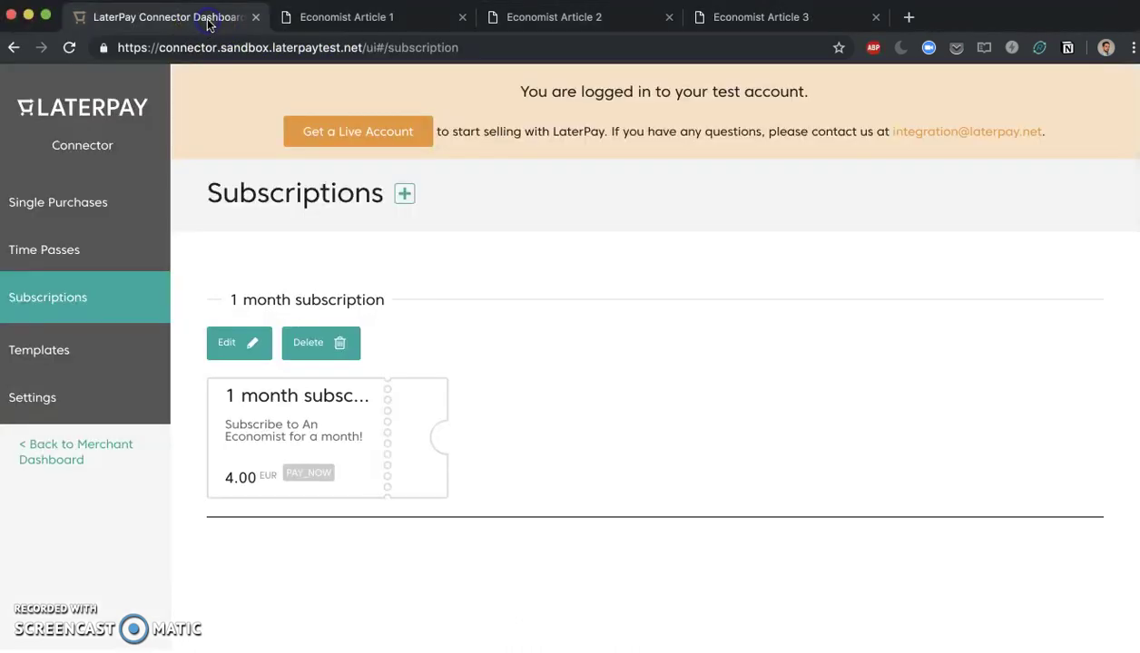
click(61, 256)
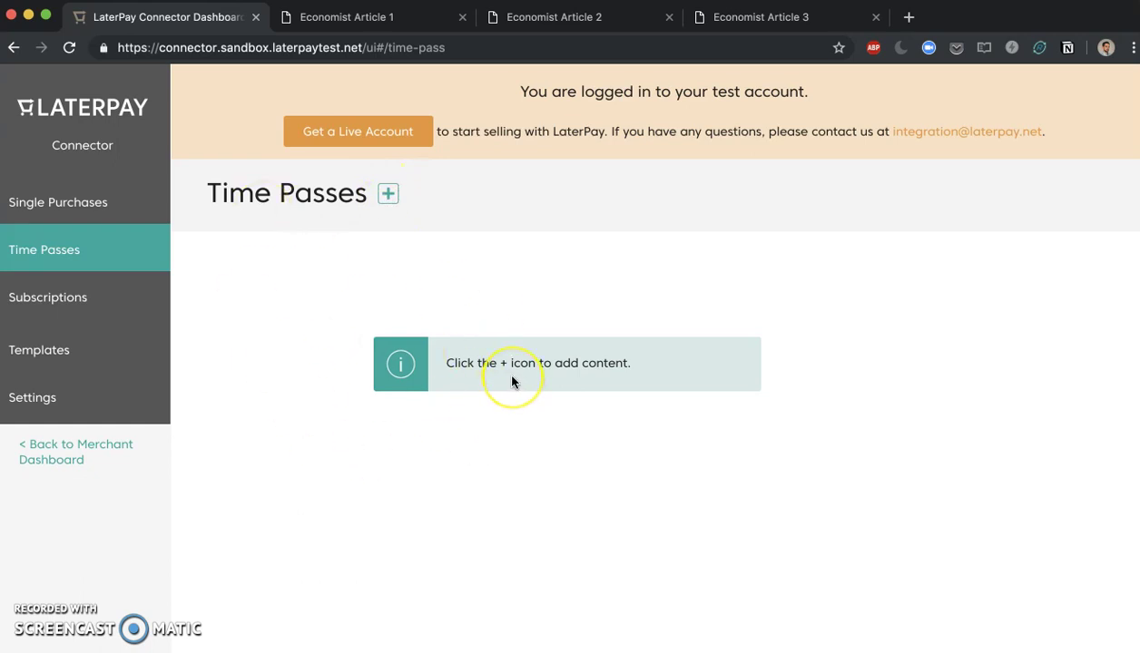
click(403, 27)
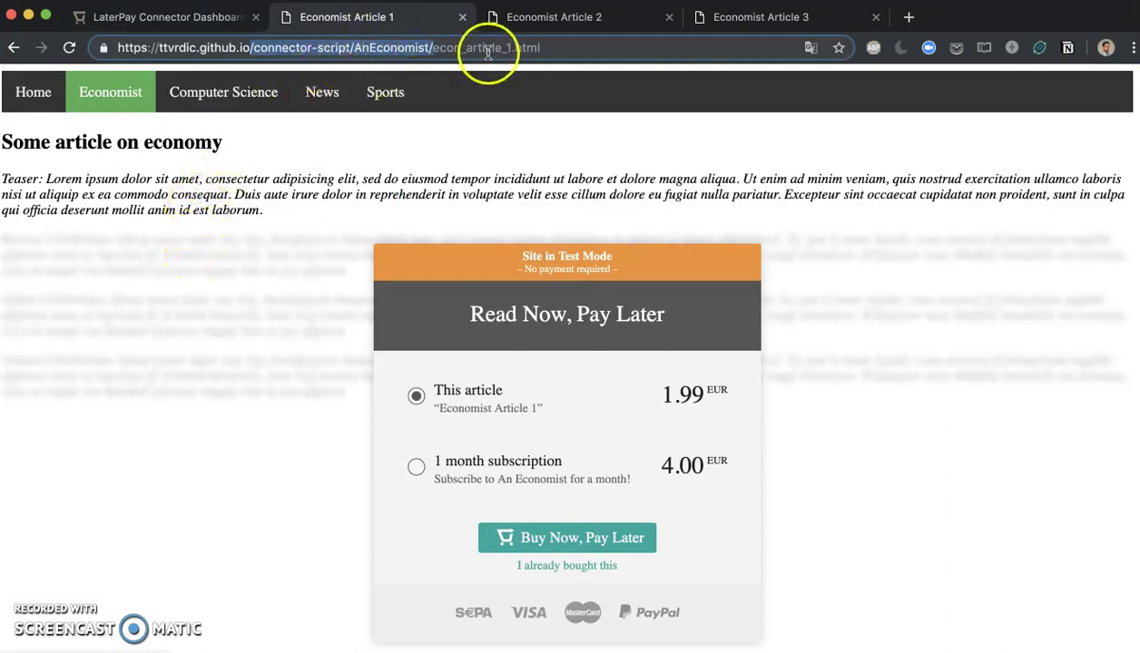
- Compare paywall offers on Articles 1, 2 and 3, selecting the 1 month subscription on Article 1
click(549, 18)
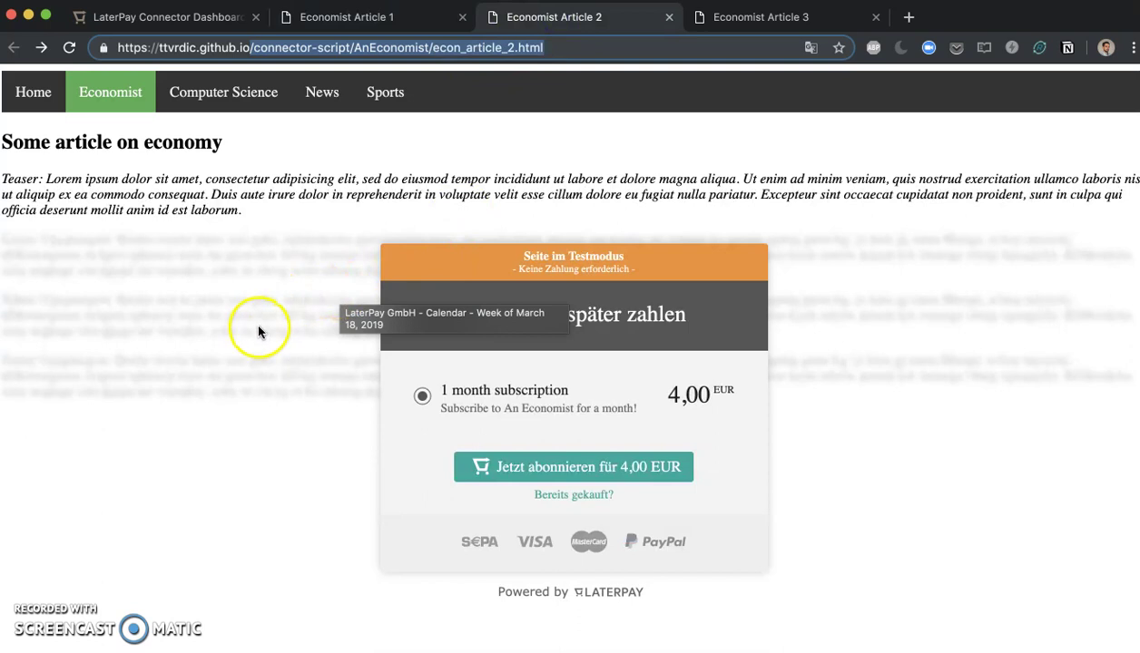
click(400, 22)
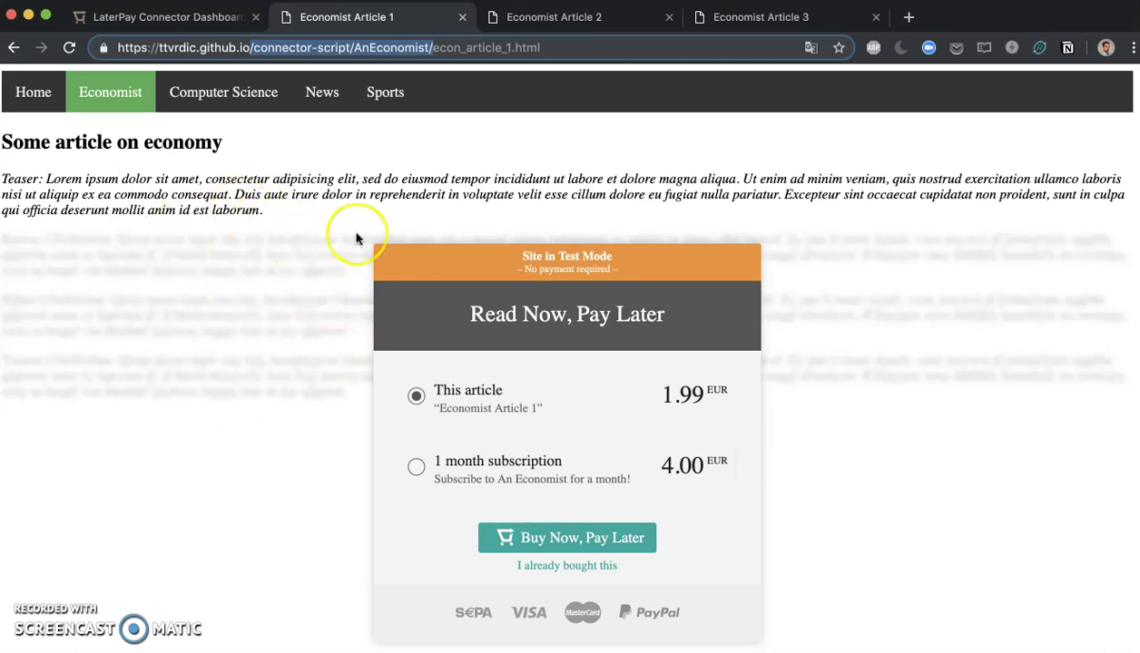
click(587, 16)
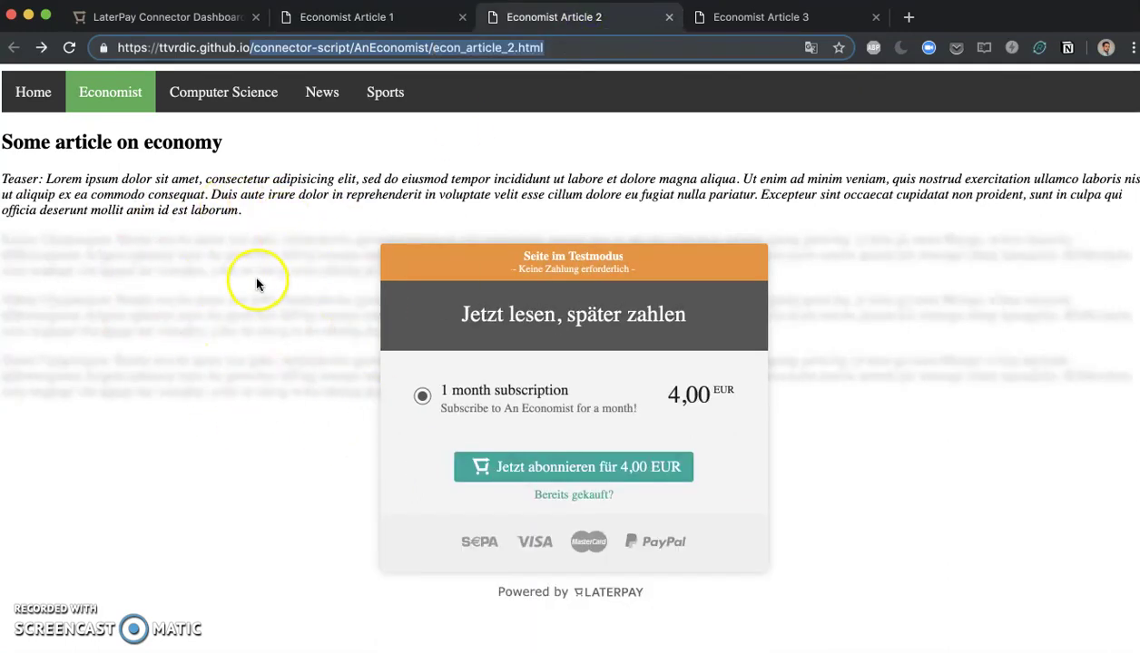
click(397, 20)
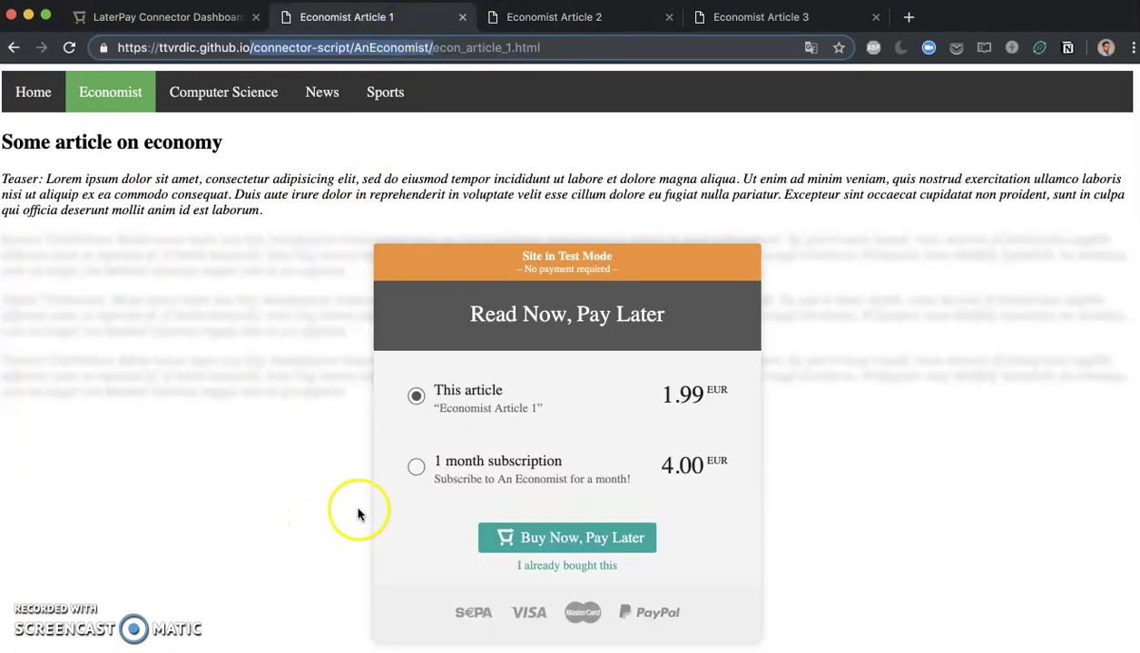
click(414, 477)
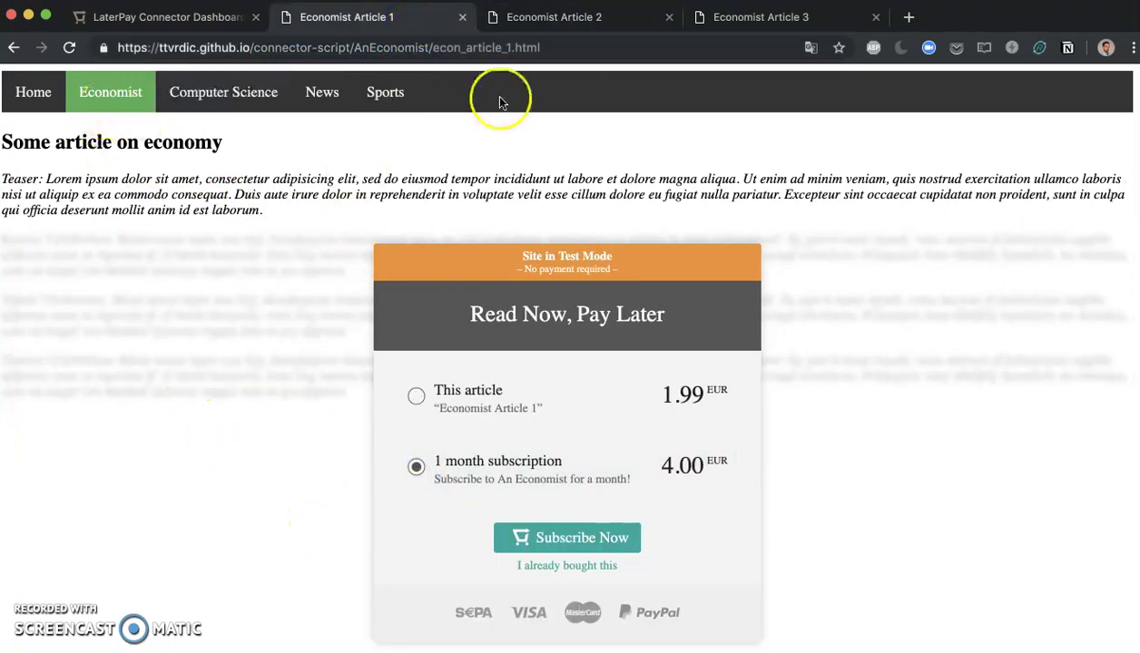
click(571, 20)
click(766, 22)
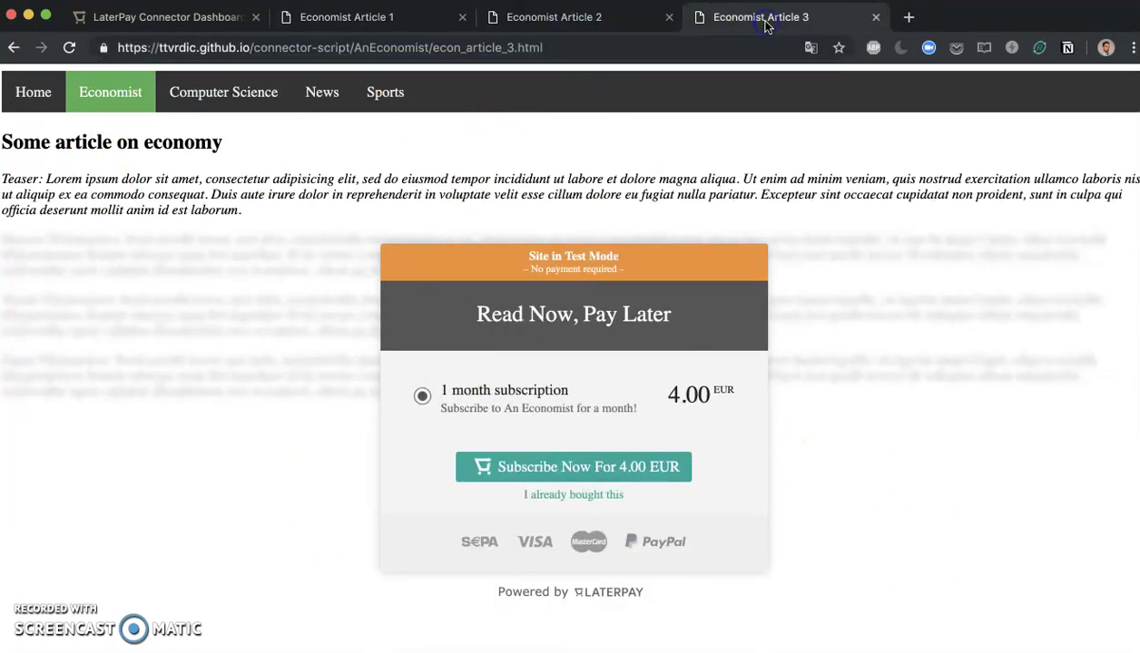
click(385, 22)
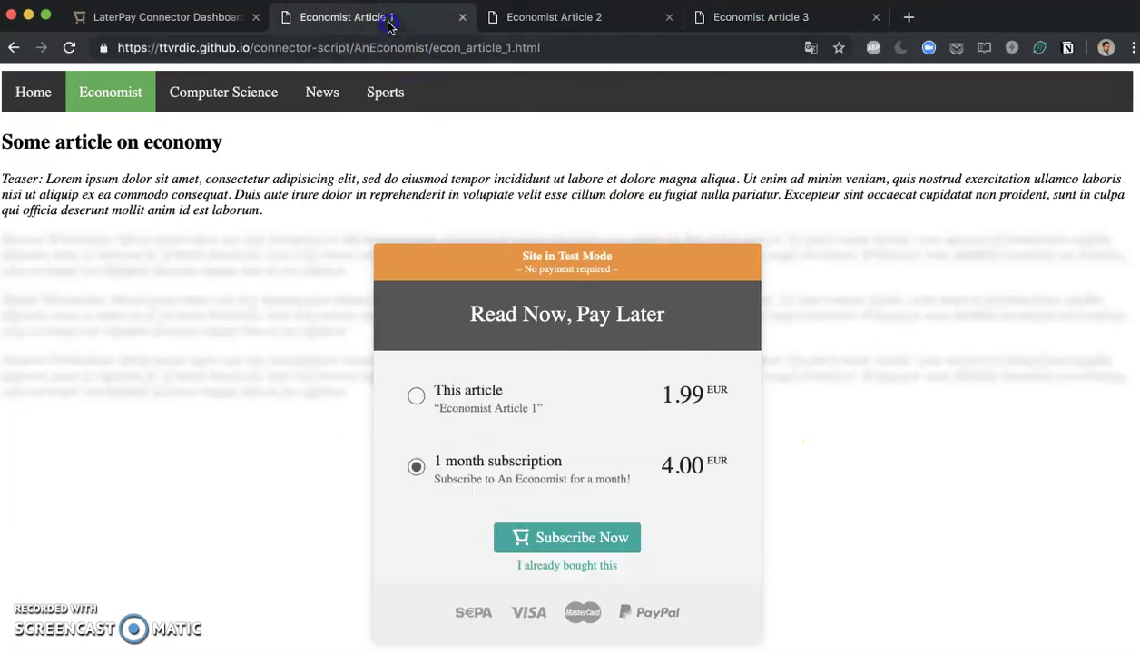
- Start a new time pass and title it '4 hours access to article 1 and 2'
click(178, 17)
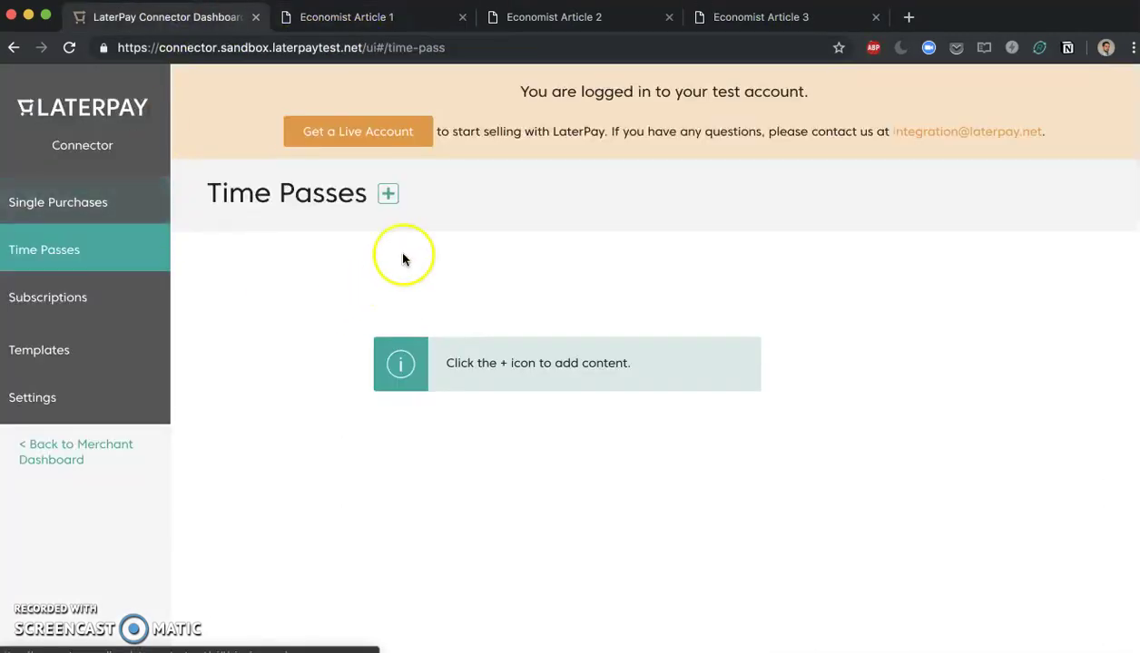
click(388, 196)
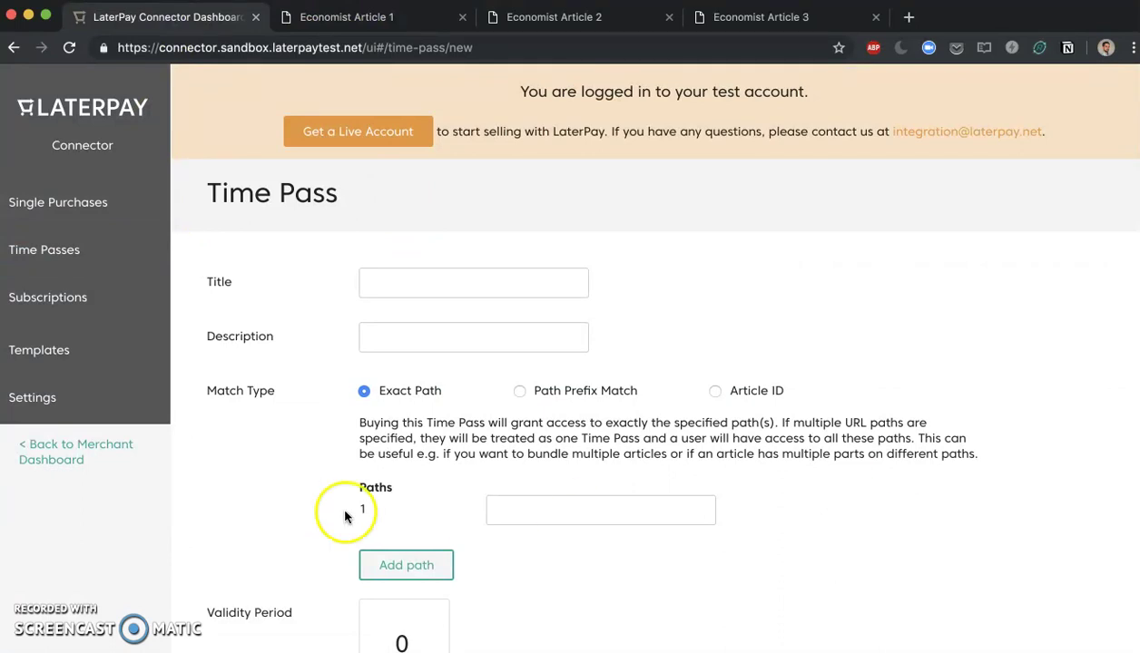
scroll(279, 380, down, 3)
scroll(279, 380, up, 3)
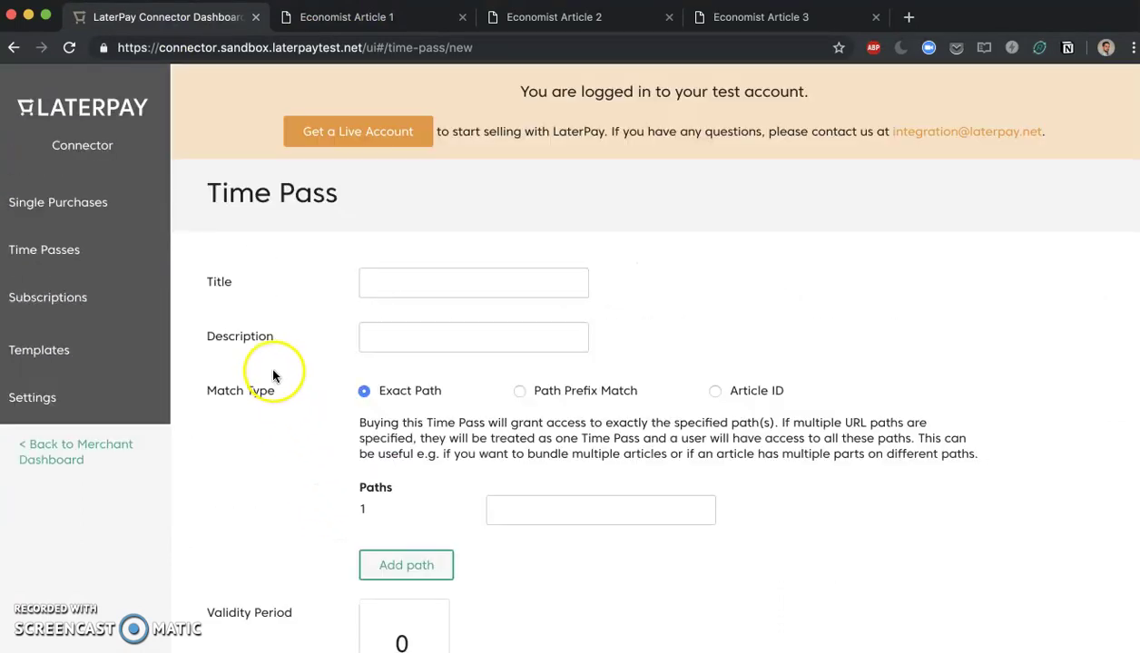
click(433, 286)
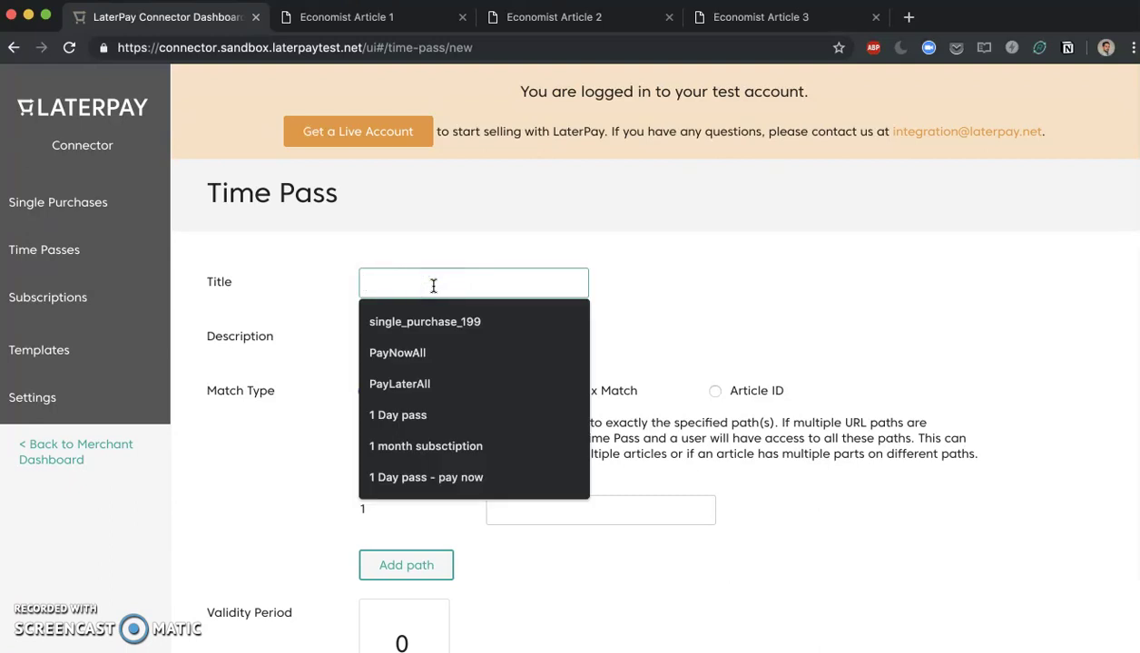
text(4 hours access to article 1 and 2)
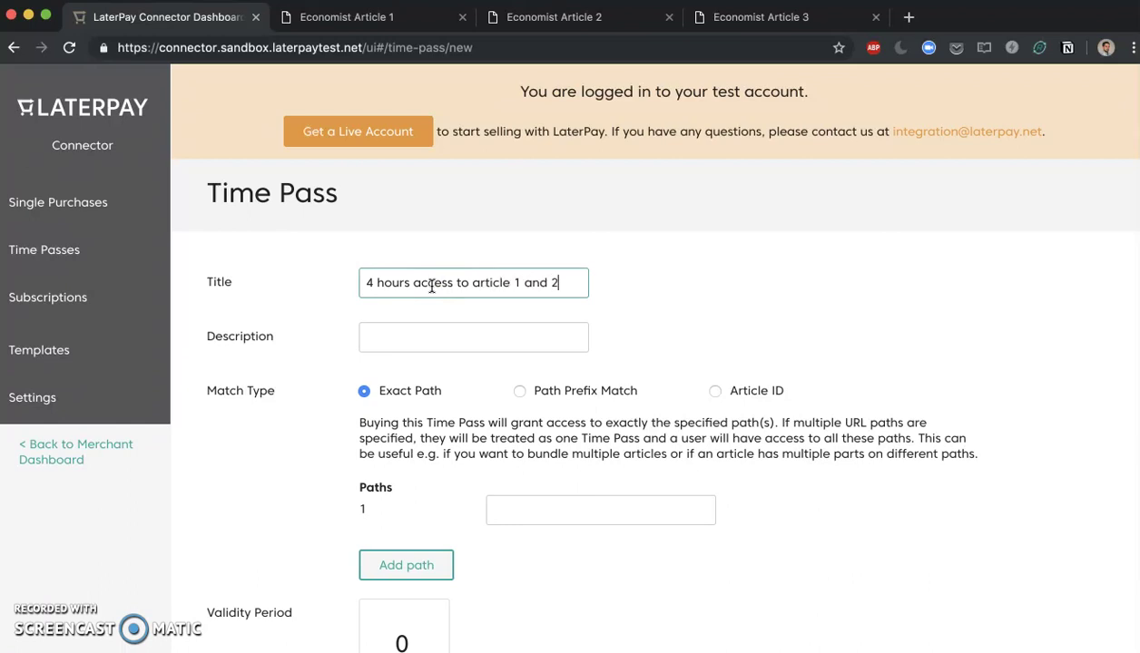
- Copy the time pass title into the Description field
click(487, 283)
key(super+a)
key(super+c)
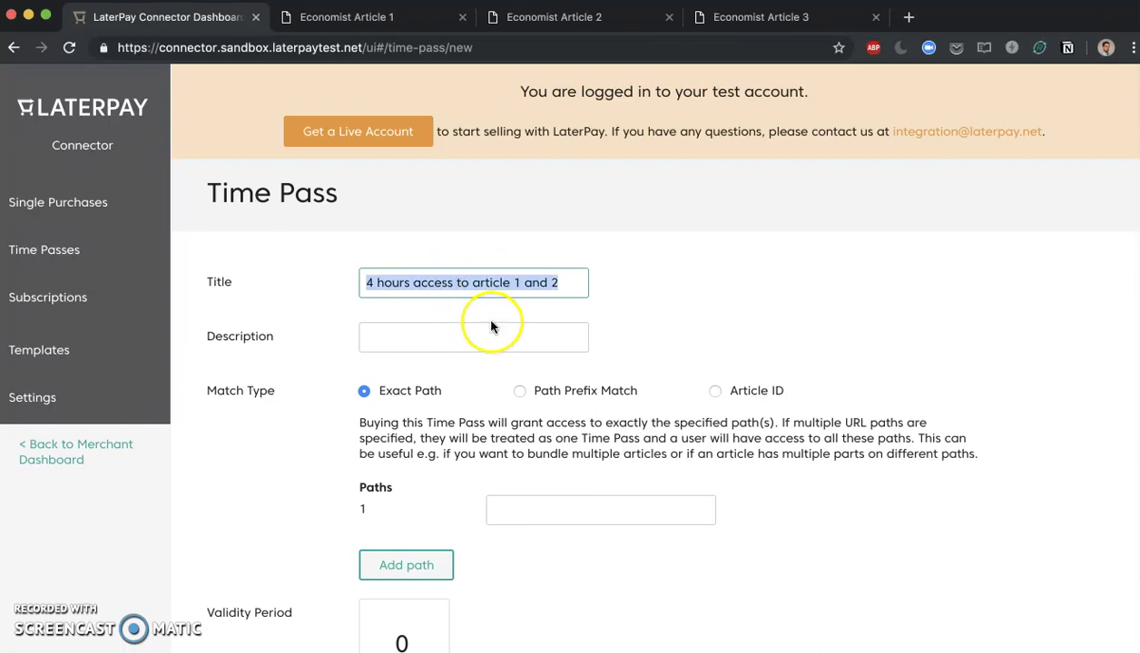
click(434, 339)
key(super+v)
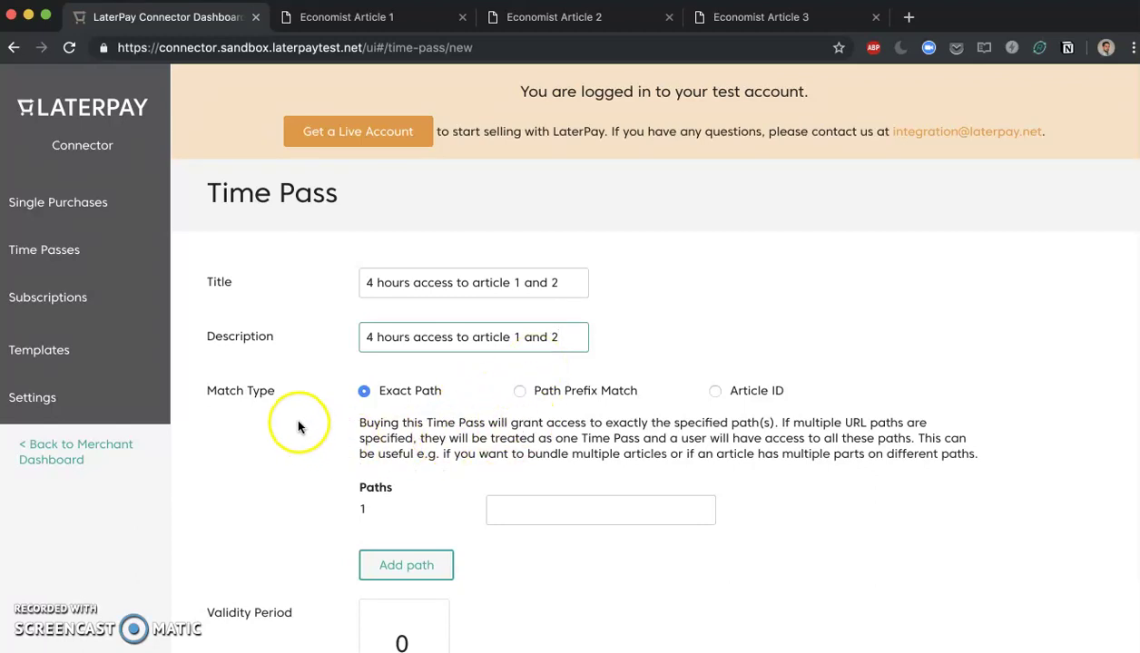
- Set matching to Path Prefix Match and check the Economist Article 3 and 2 pages
click(520, 392)
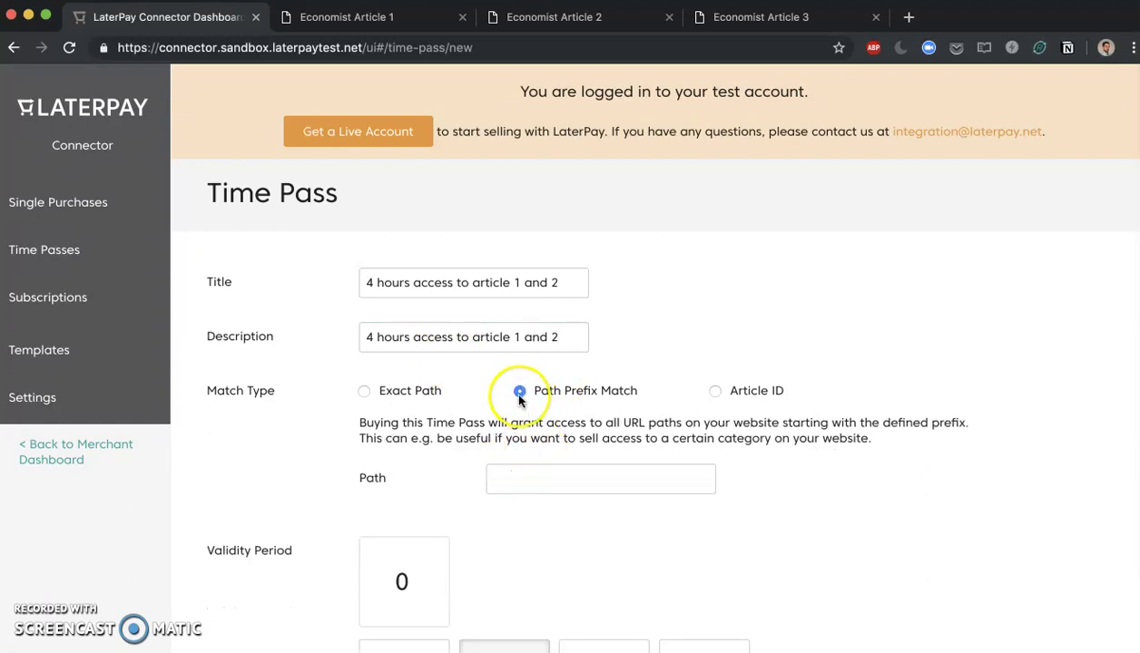
click(760, 22)
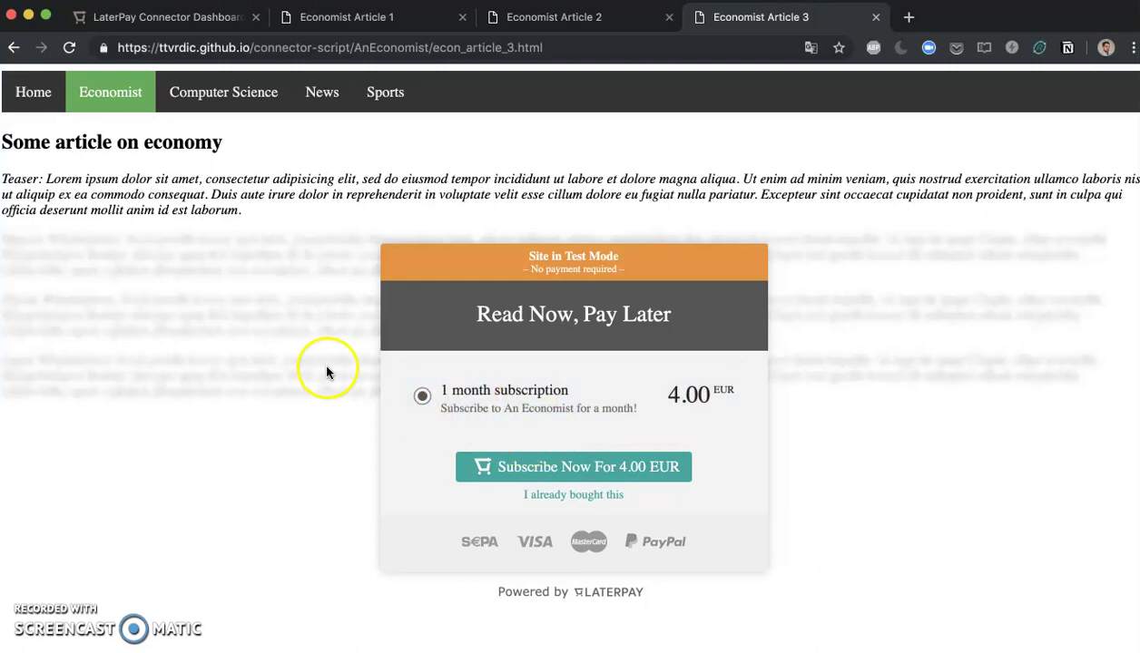
click(543, 19)
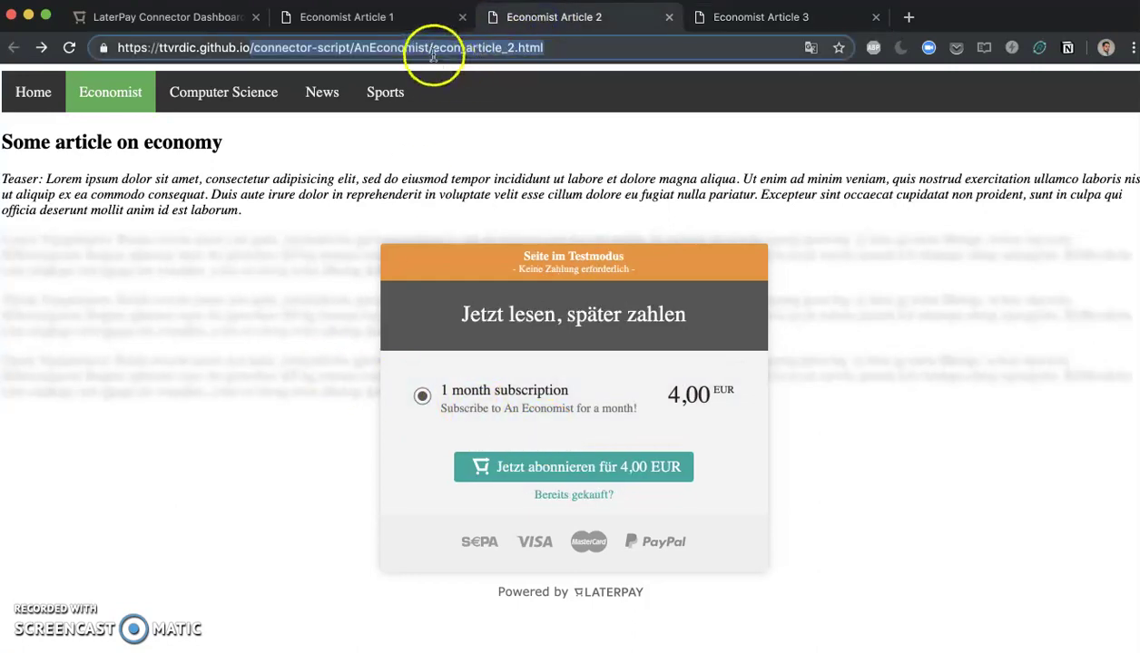
- Switch matching to Exact Path and paste Economist Article 1's URL path into Path 1
click(385, 28)
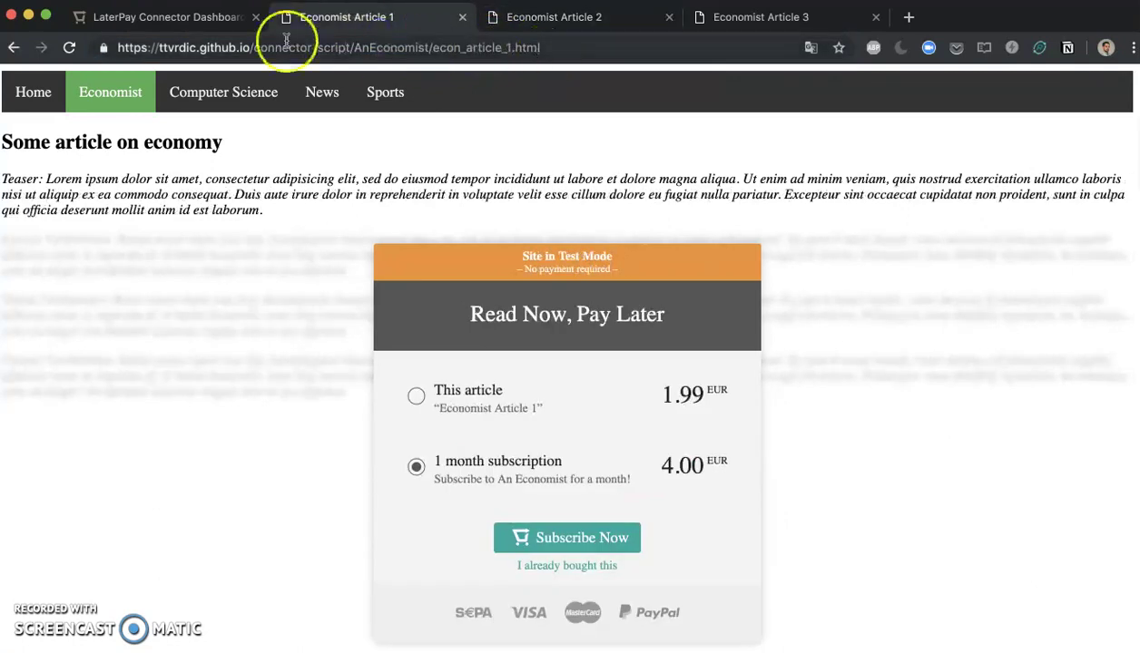
click(172, 18)
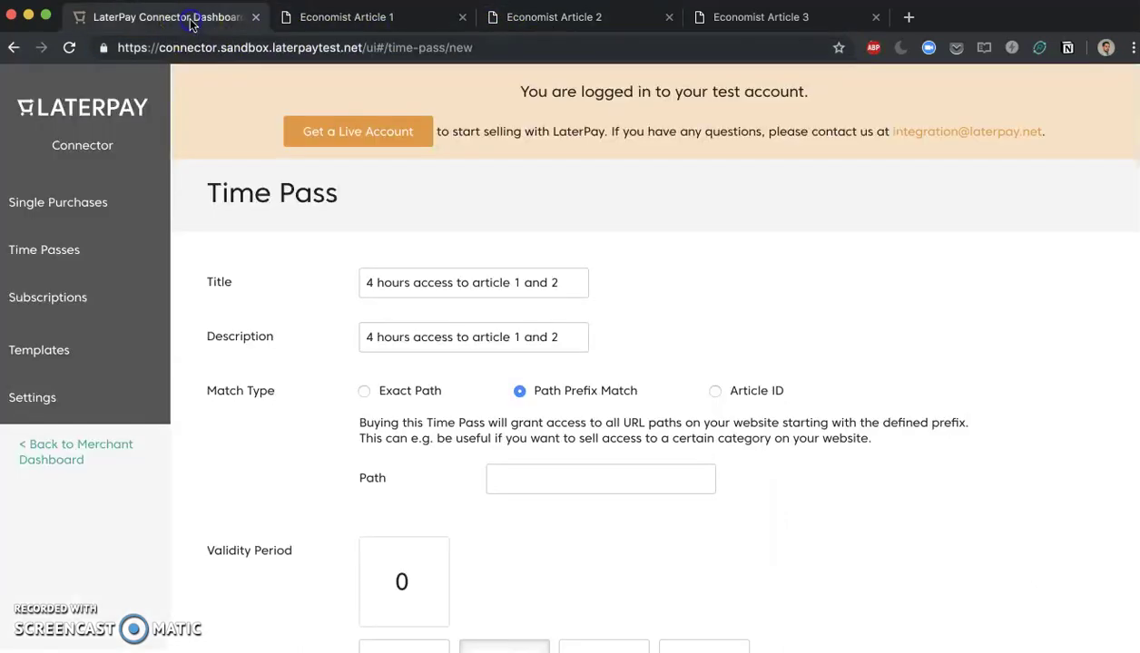
click(368, 394)
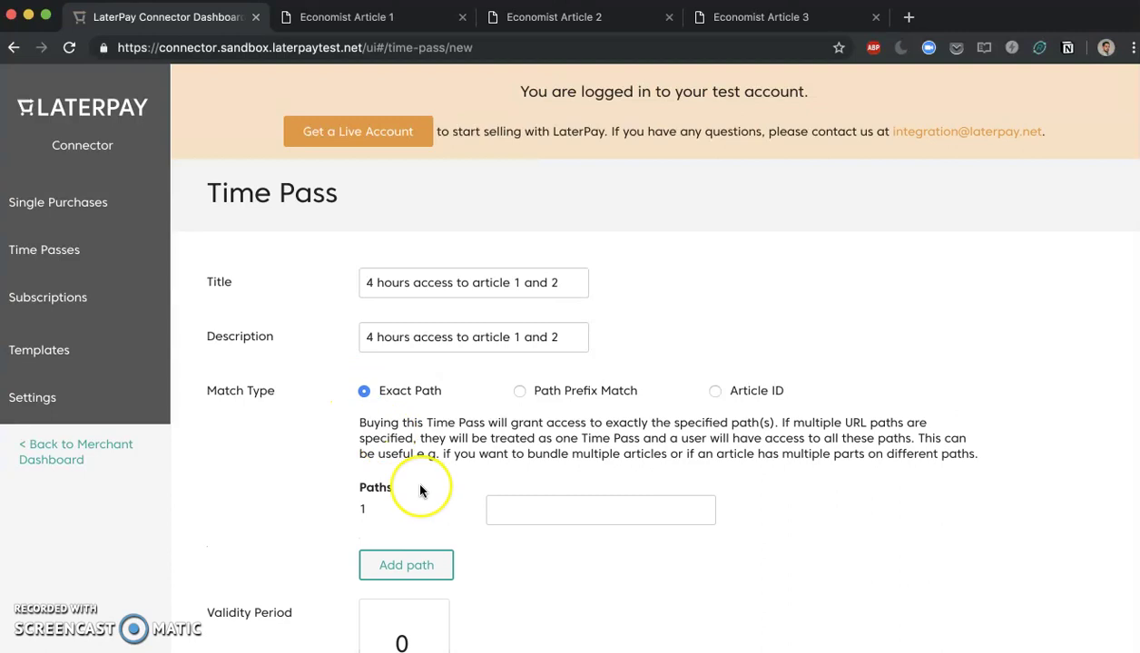
click(379, 23)
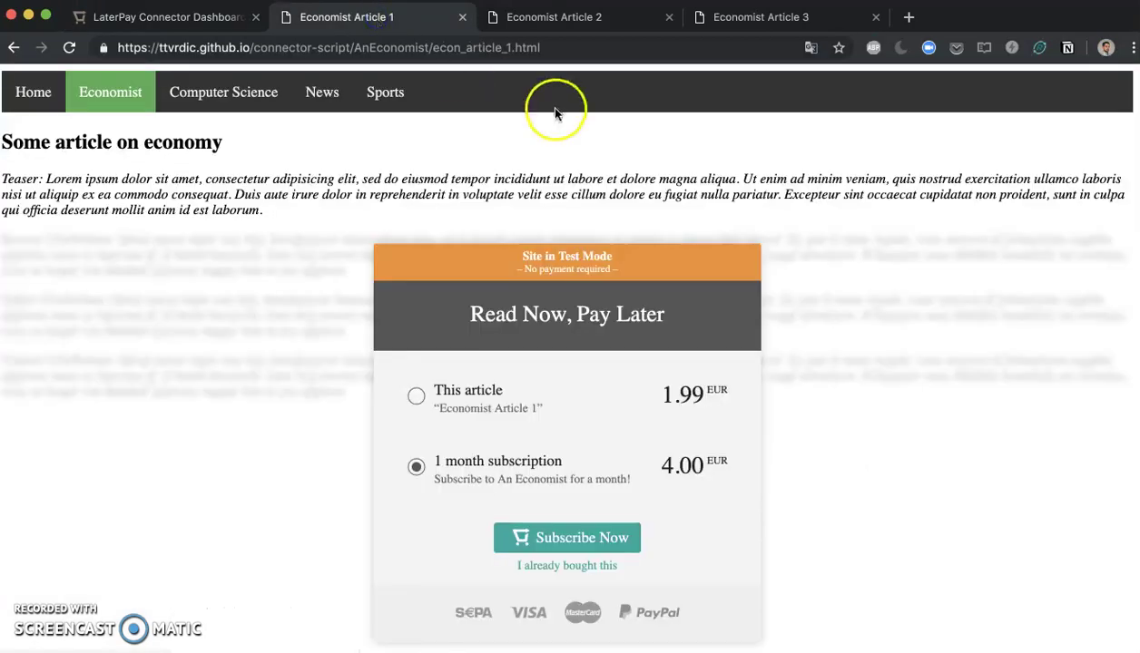
drag(544, 47, 249, 46)
key(super+c)
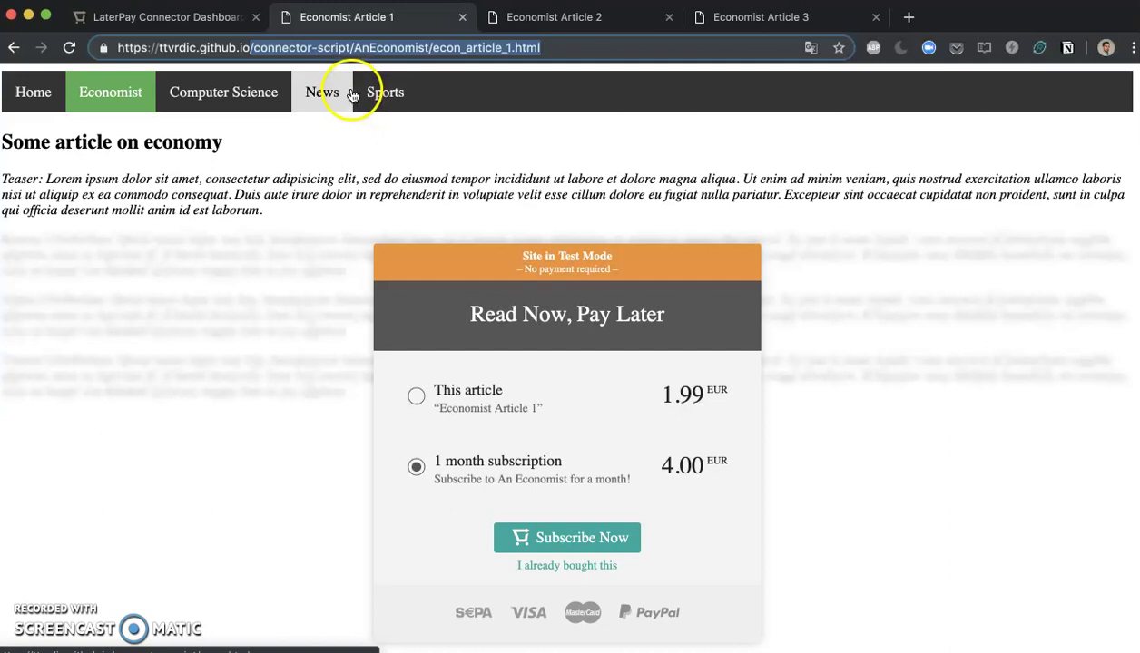
click(139, 17)
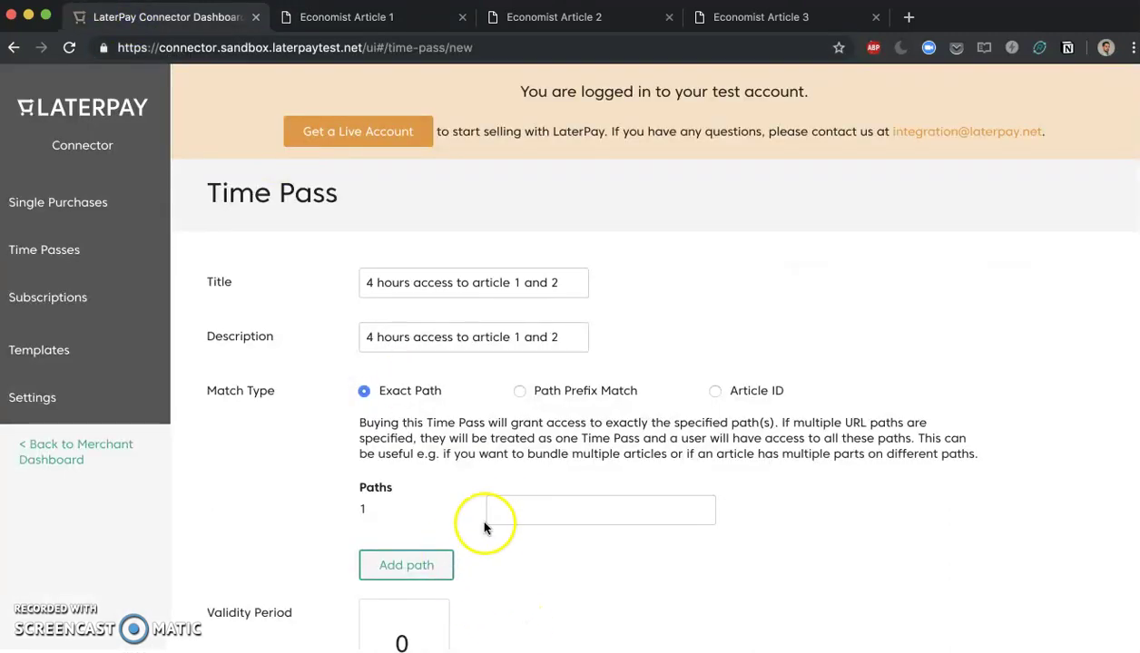
click(492, 518)
key(super+v)
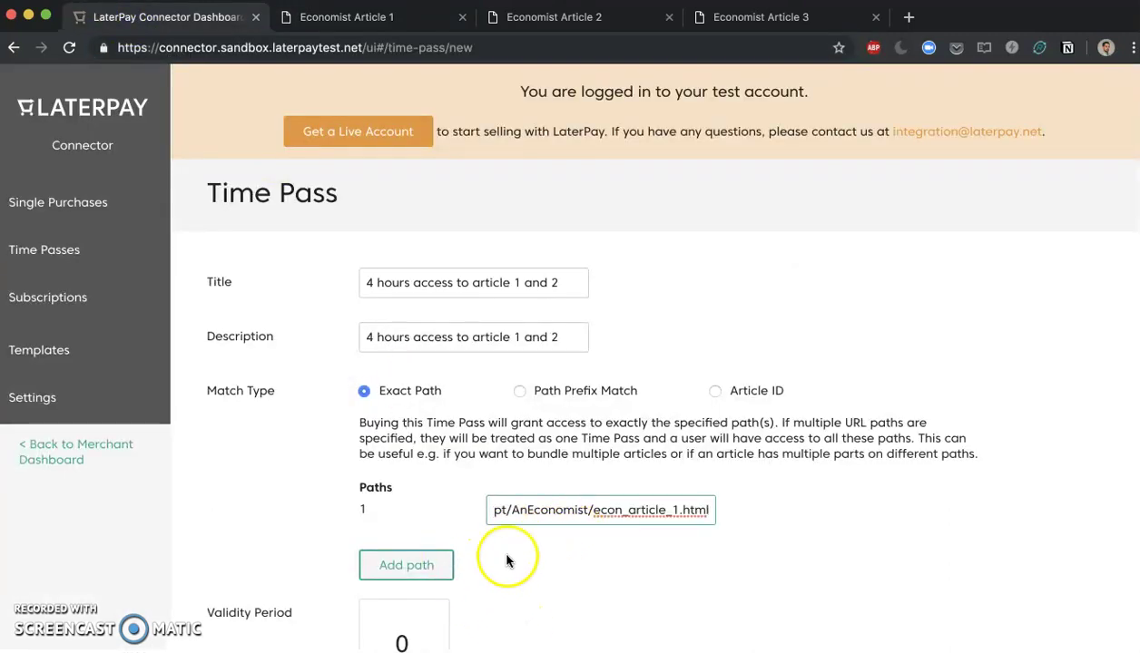
scroll(501, 586, down, 3)
- Add a second path and paste Economist Article 2's URL path into Path 2
click(406, 430)
click(549, 18)
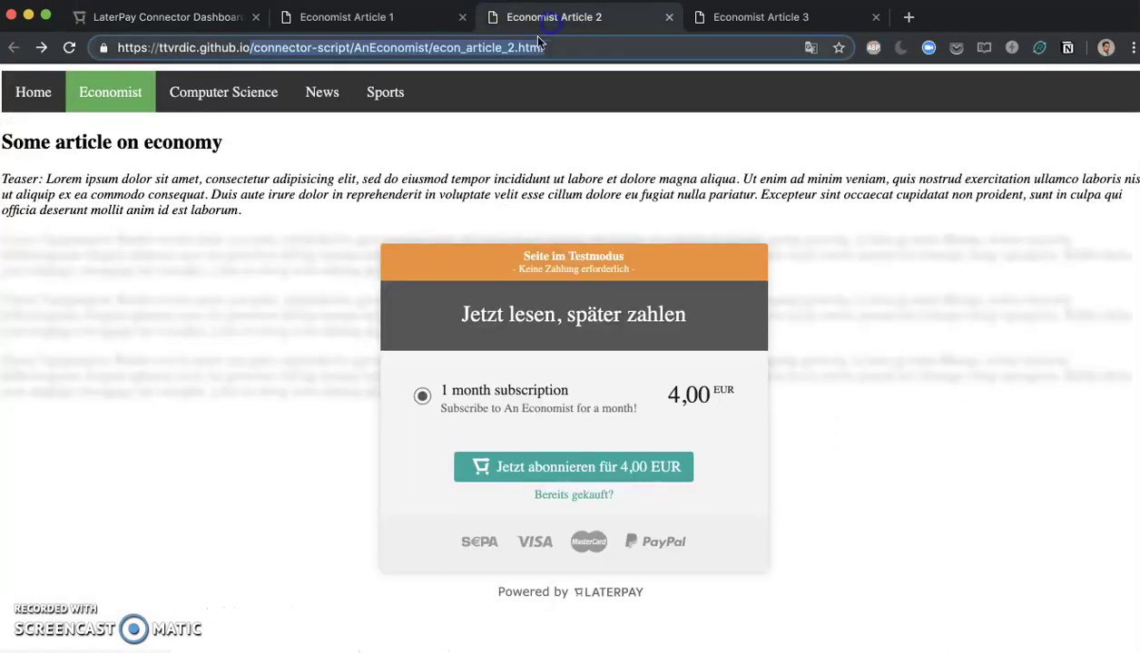
click(108, 18)
click(554, 427)
text(/connector-script/AnEconomist/econ_article_2.html)
- Check the entered paths against the Economist Article 1 and 2 page URLs
drag(622, 372, 729, 364)
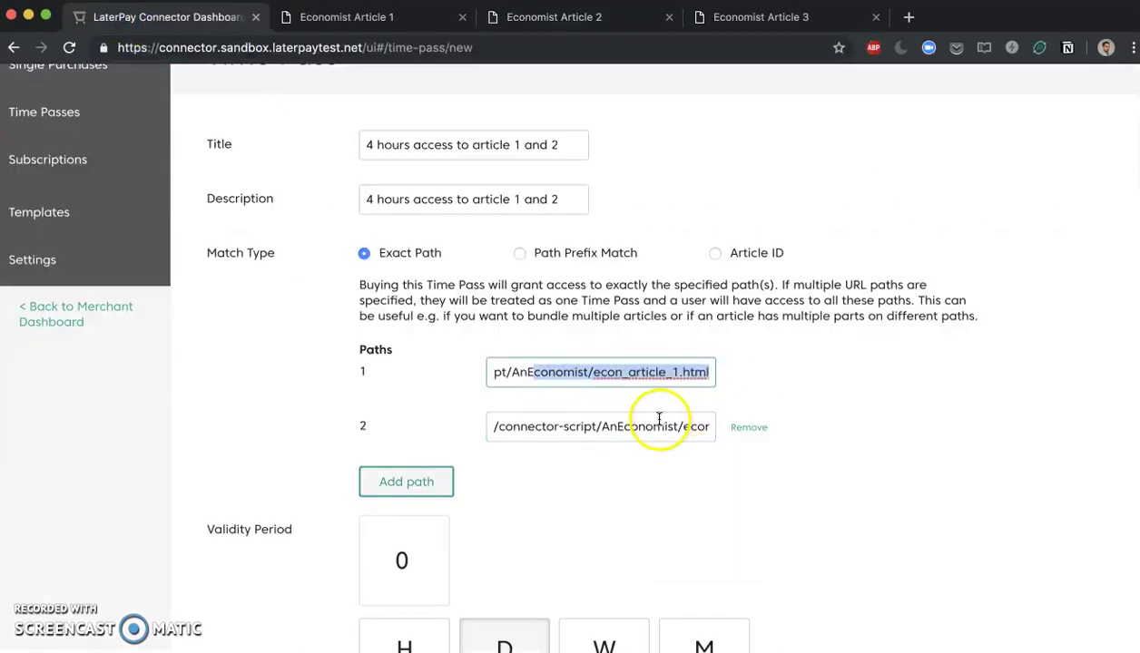
click(816, 371)
click(357, 17)
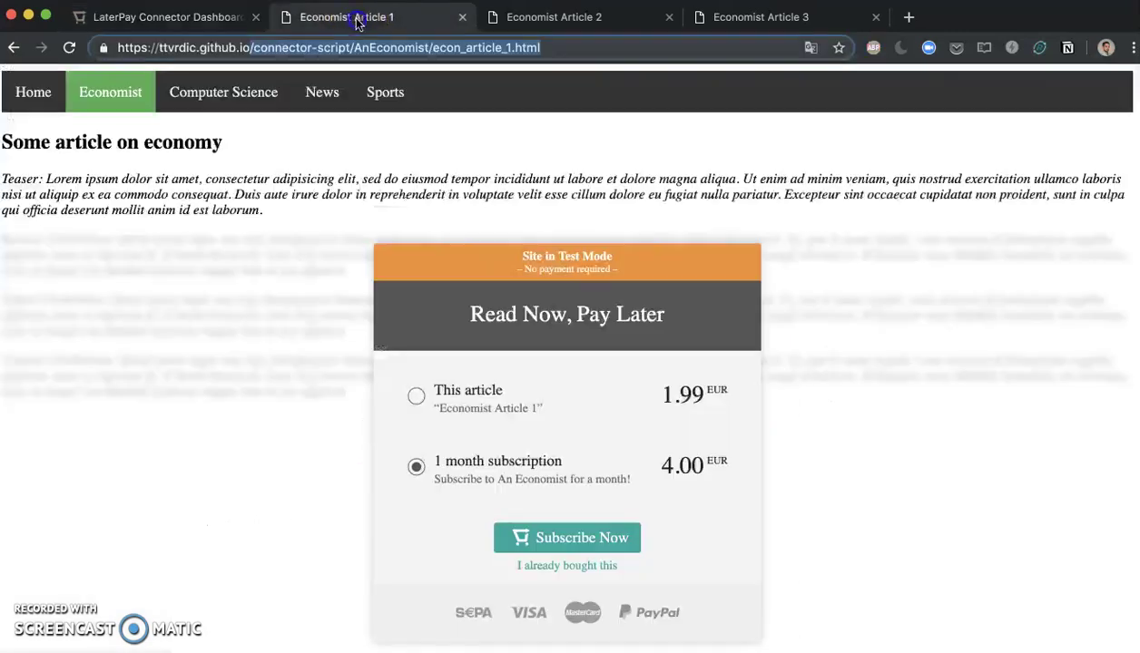
click(456, 482)
drag(249, 47, 578, 43)
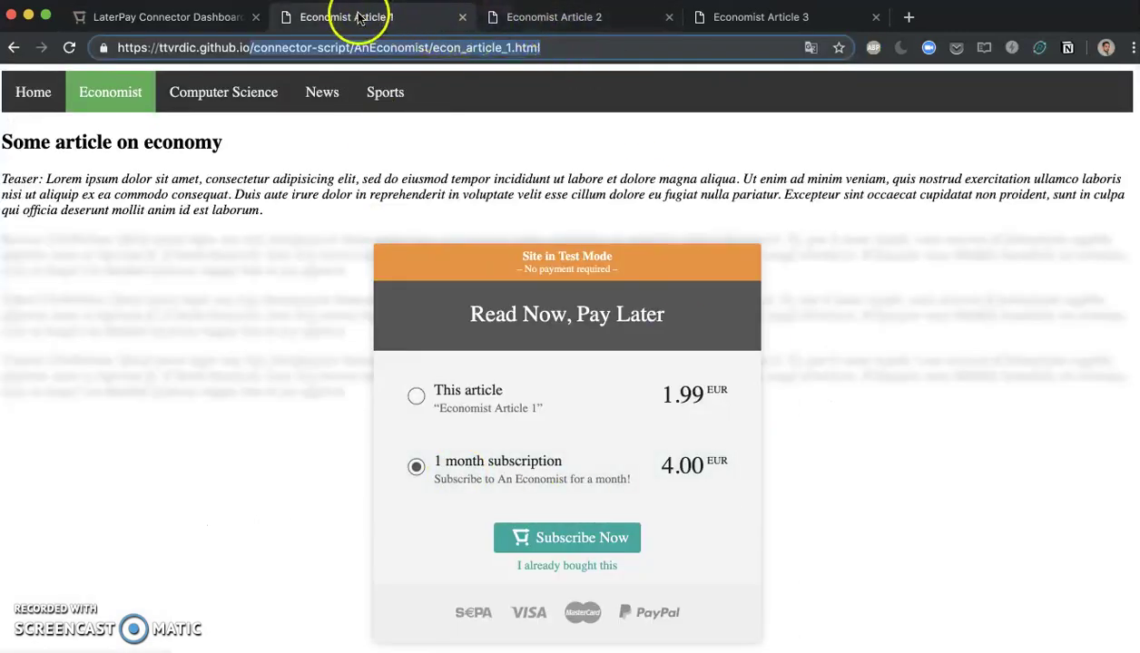
click(549, 18)
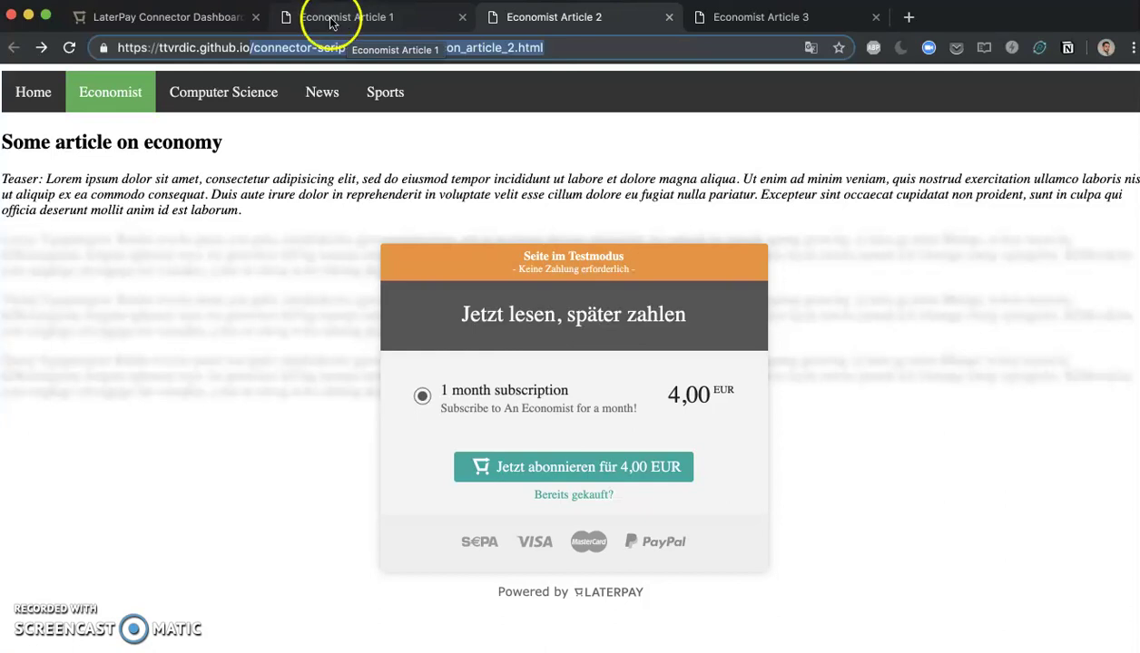
click(214, 18)
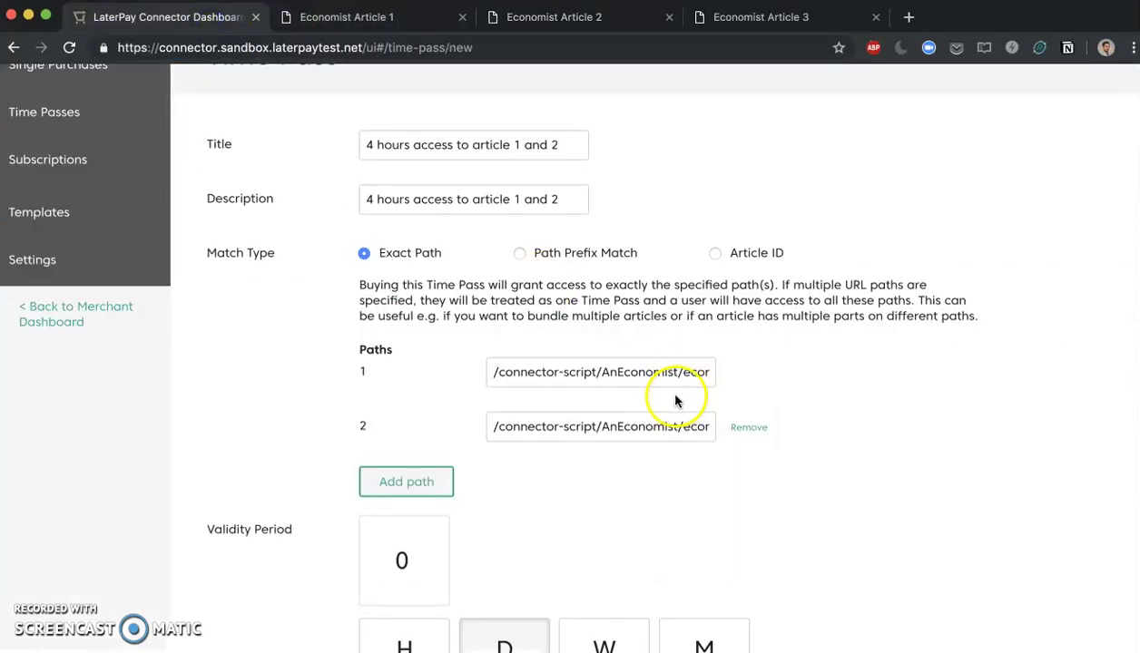
scroll(456, 378, down, 1)
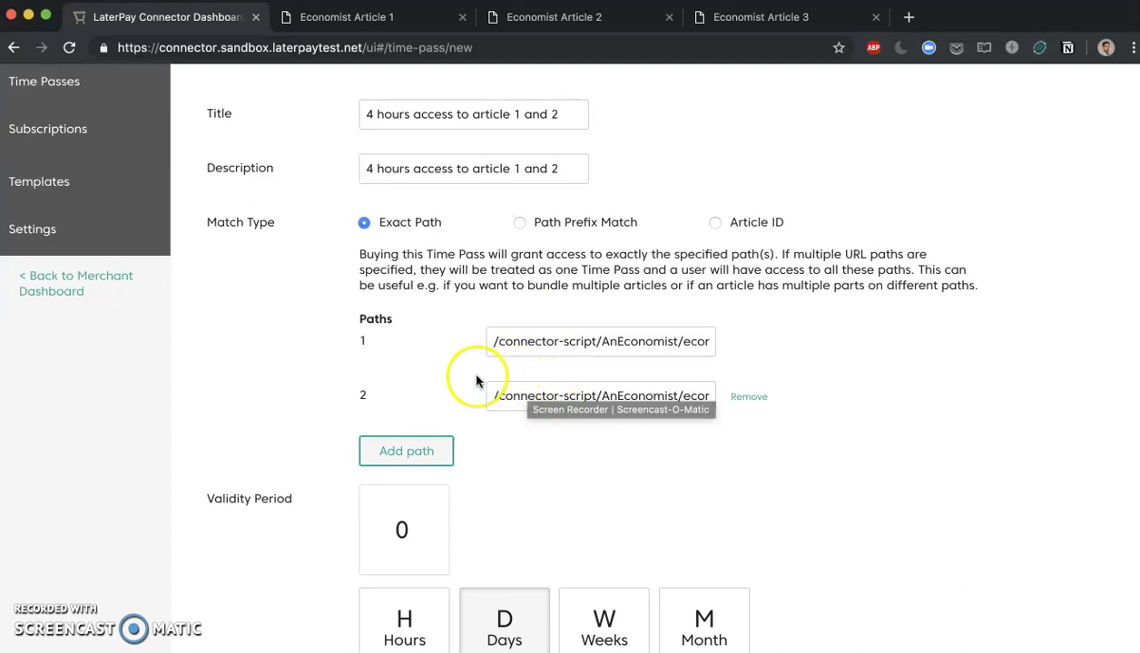
scroll(450, 380, down, 3)
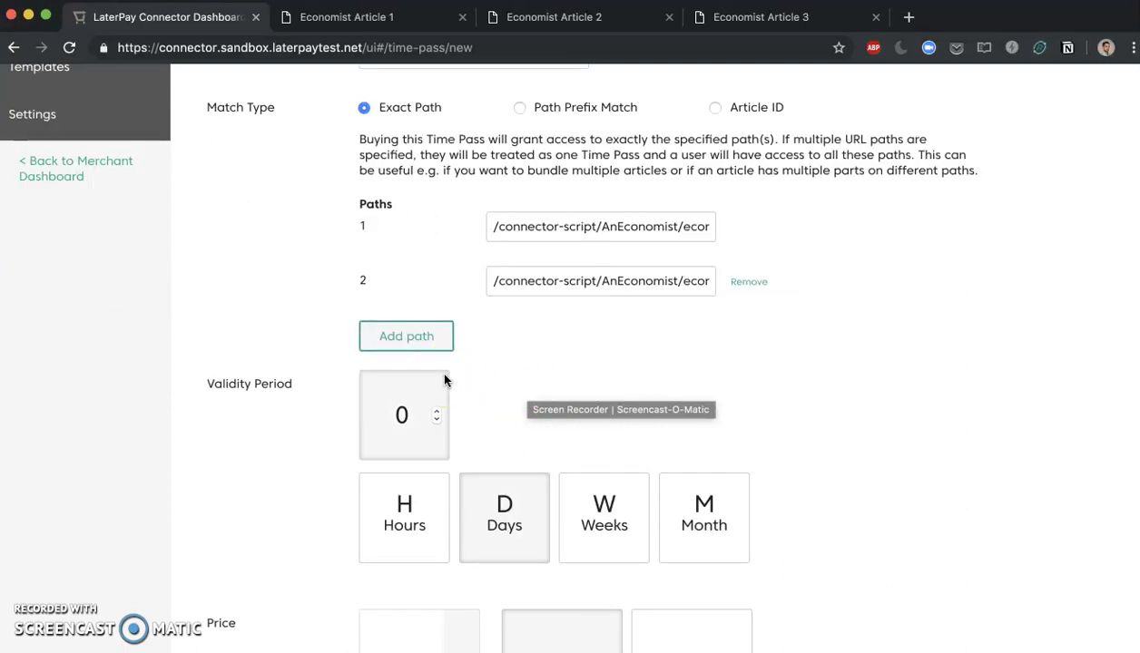
- Set the validity period to 4 hours
click(432, 419)
click(436, 413)
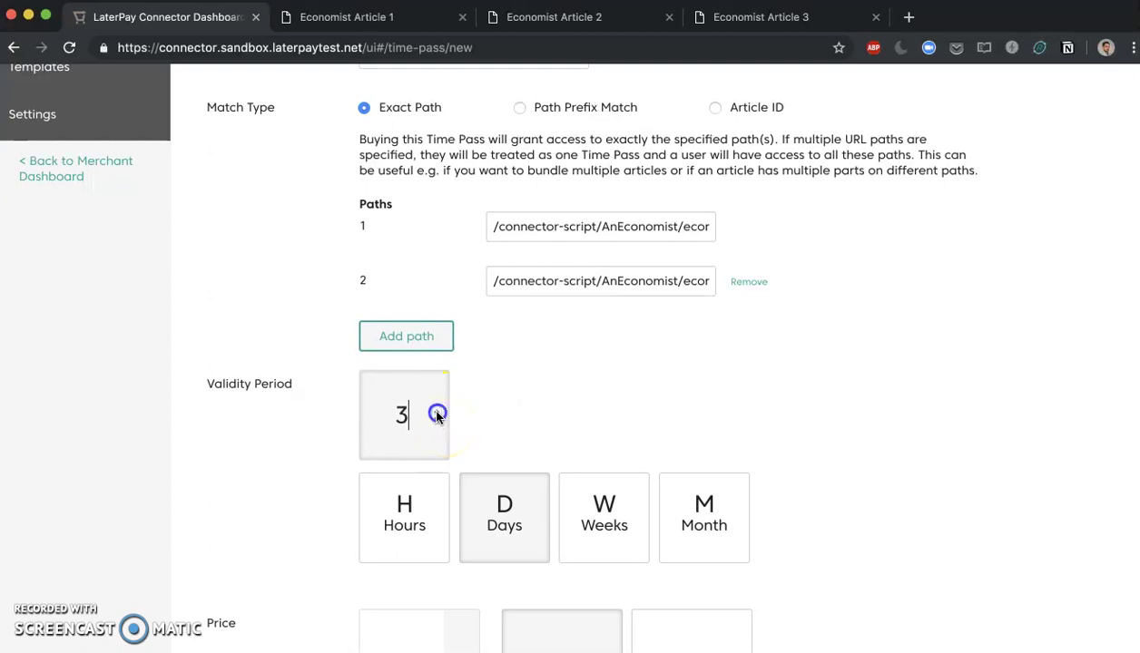
scroll(544, 445, down, 3)
click(401, 377)
- Set the price to 300 cents, pick single_purchase_199_template, and save the pass
click(412, 542)
double_click(412, 542)
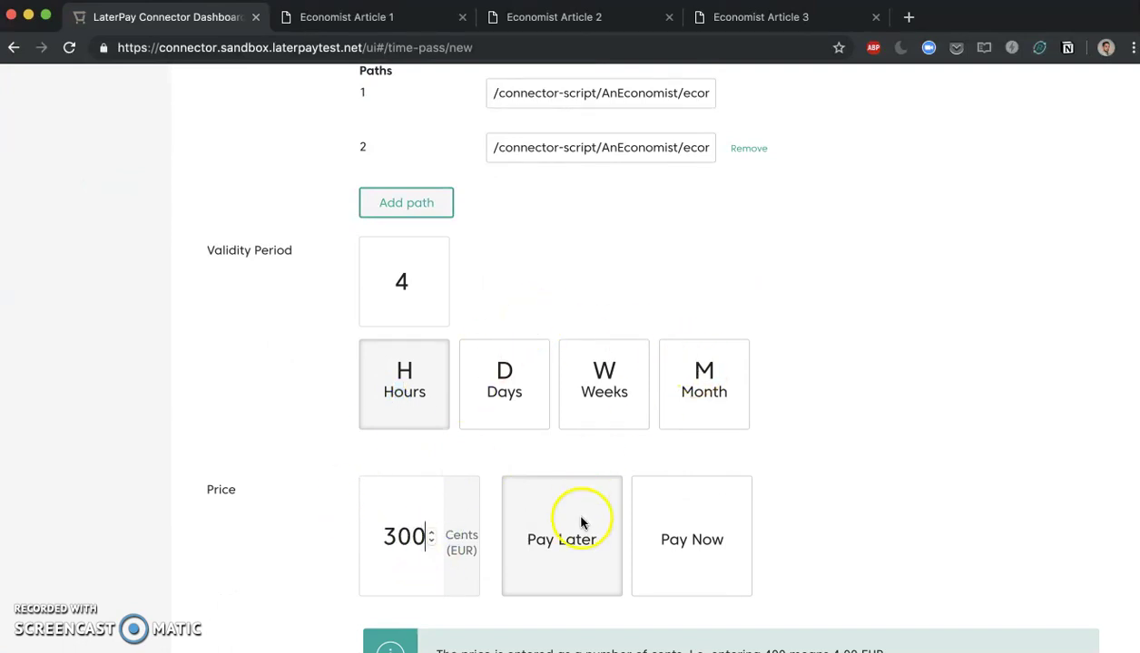
scroll(553, 539, down, 5)
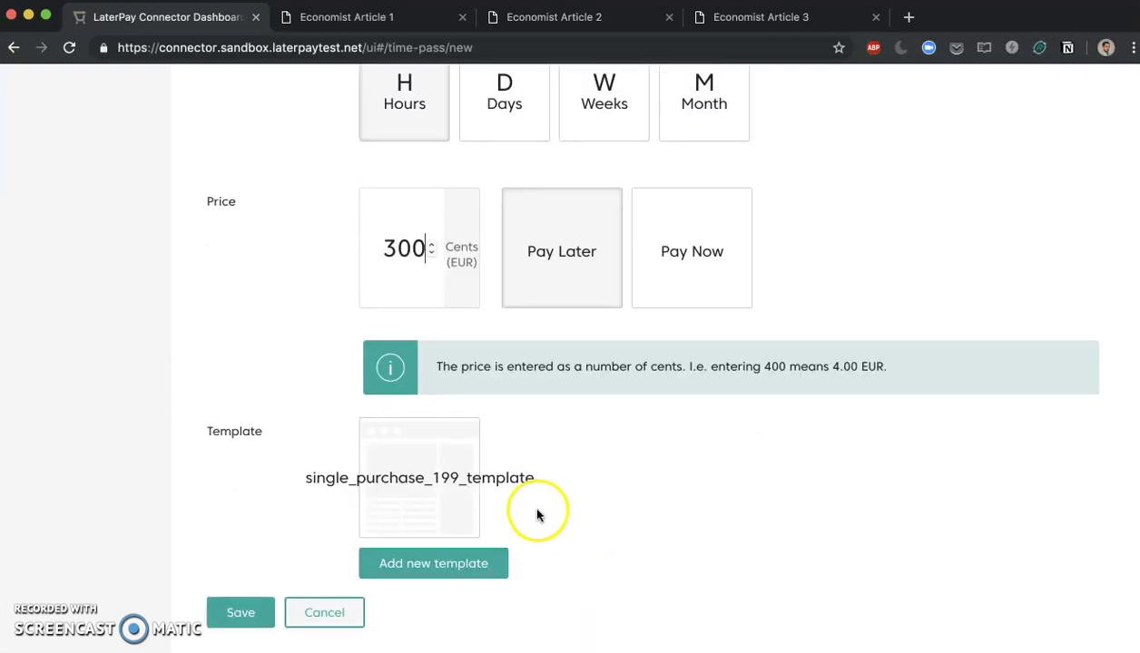
click(427, 456)
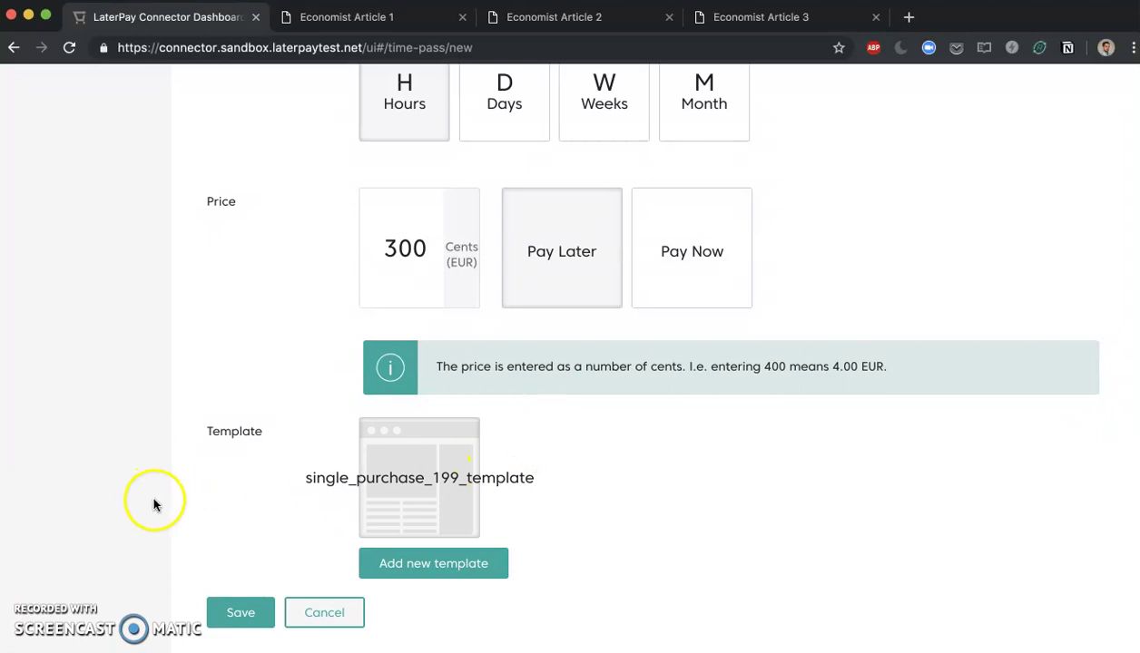
click(258, 613)
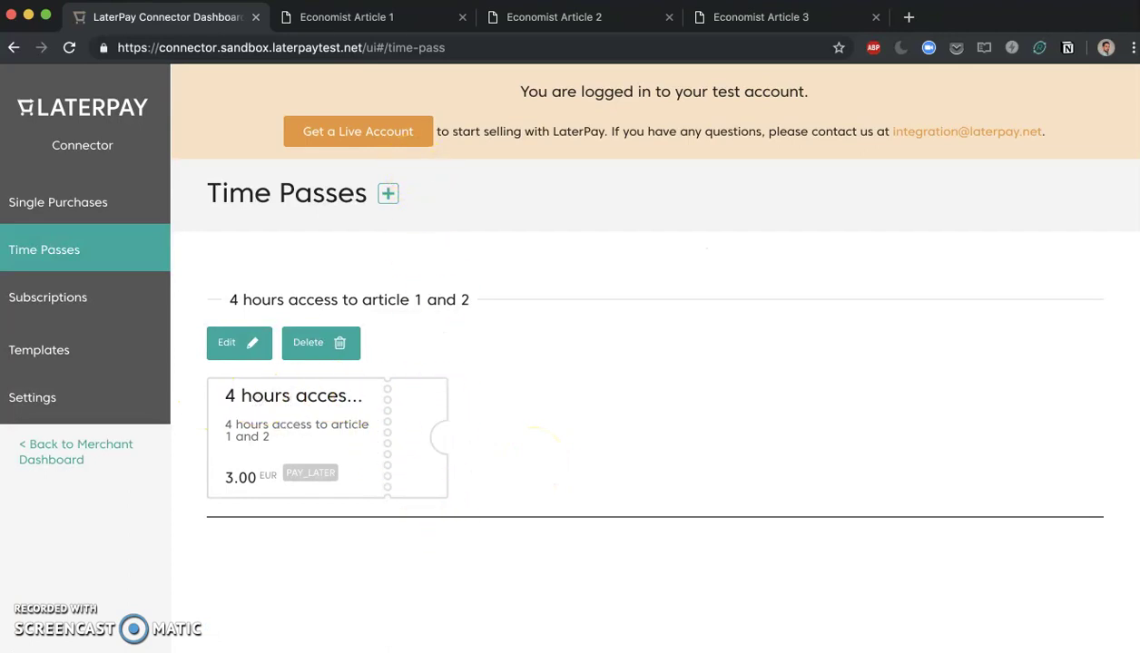
- Reload the Economist Article 1, 2 and 3 pages to pick up the new pass
click(349, 18)
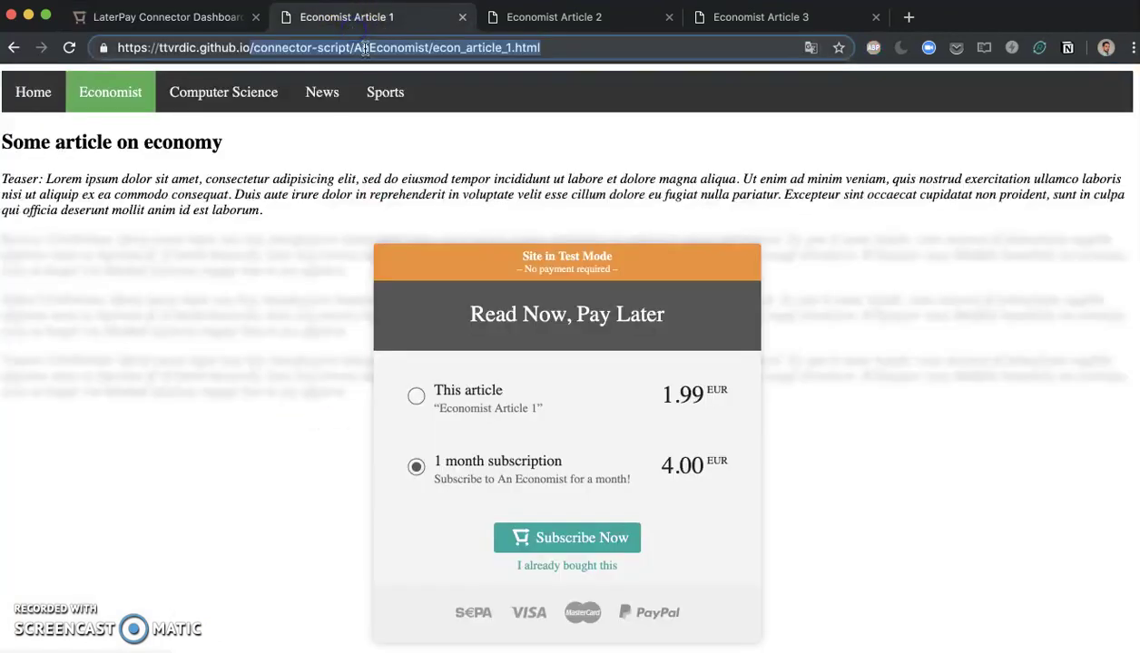
right_click(368, 25)
click(404, 56)
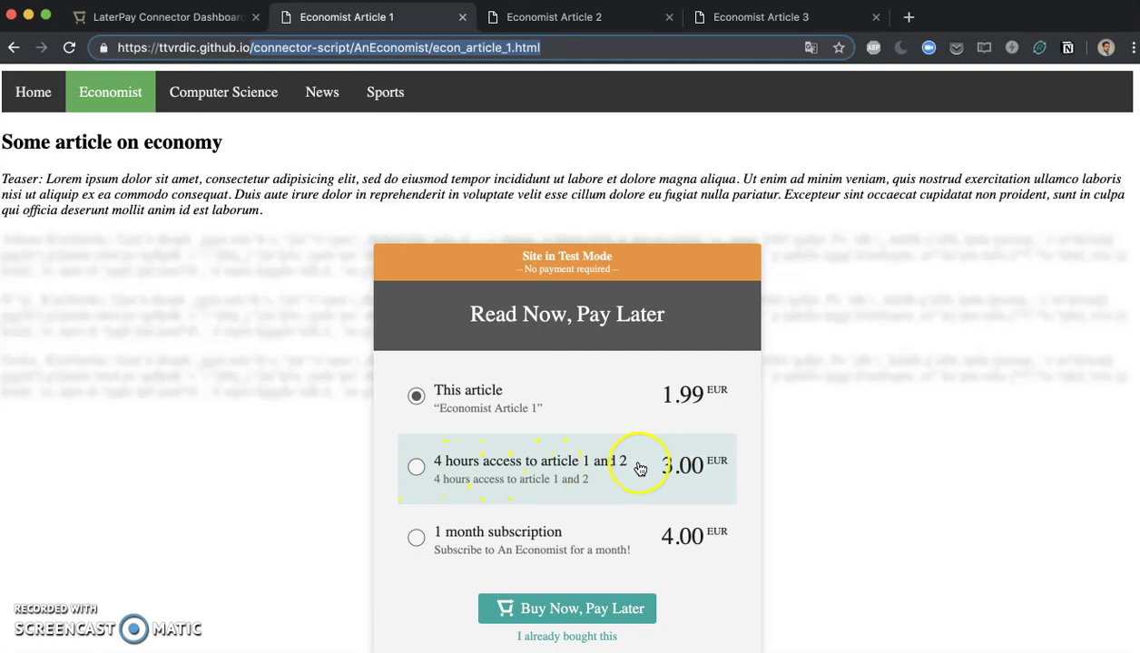
click(553, 20)
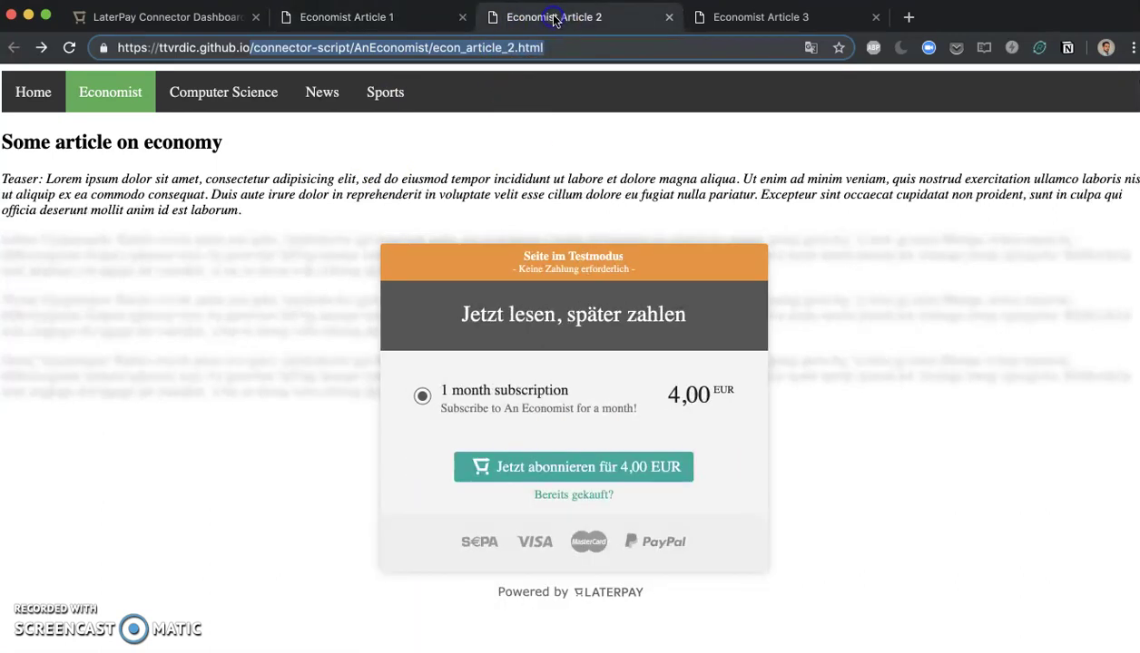
right_click(560, 16)
click(597, 50)
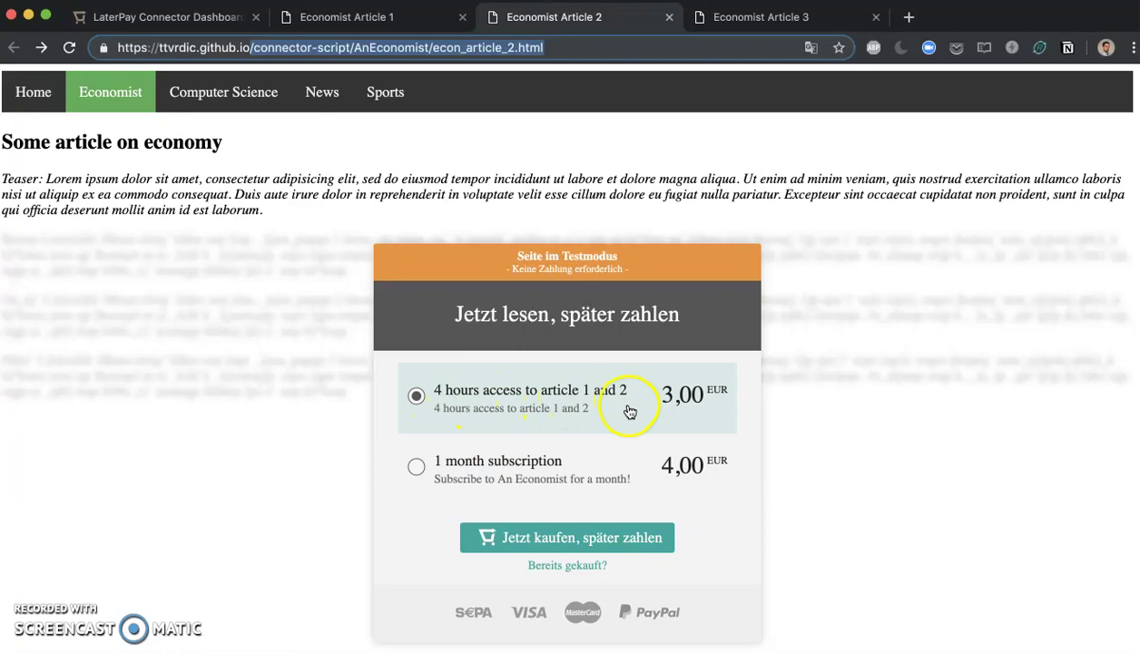
click(737, 17)
right_click(736, 20)
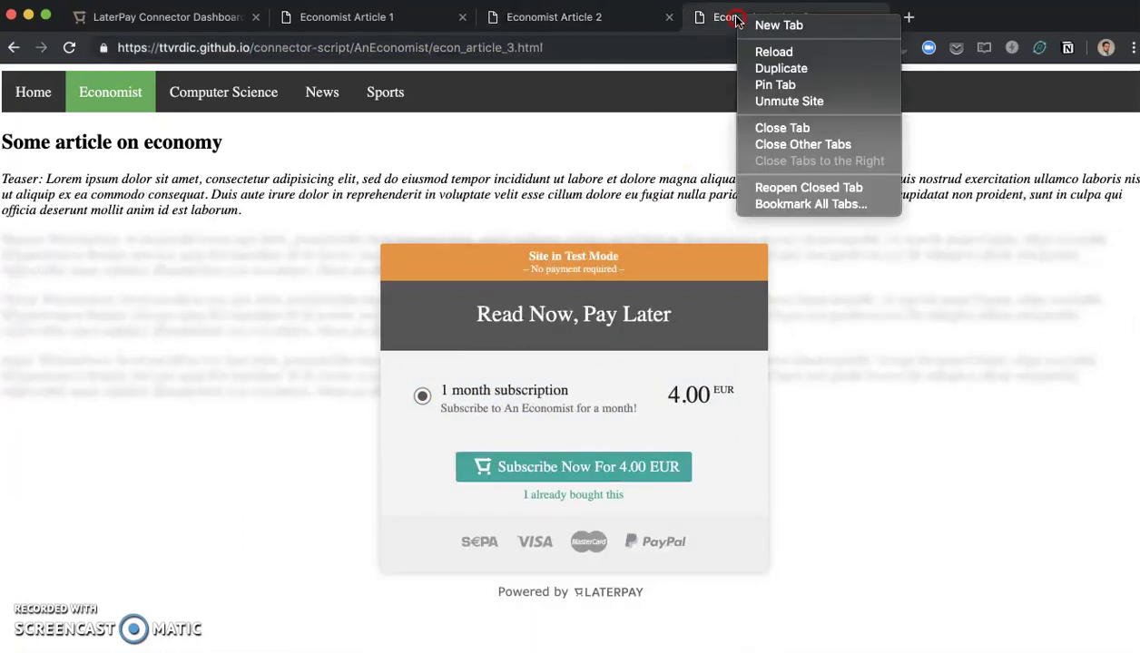
click(764, 50)
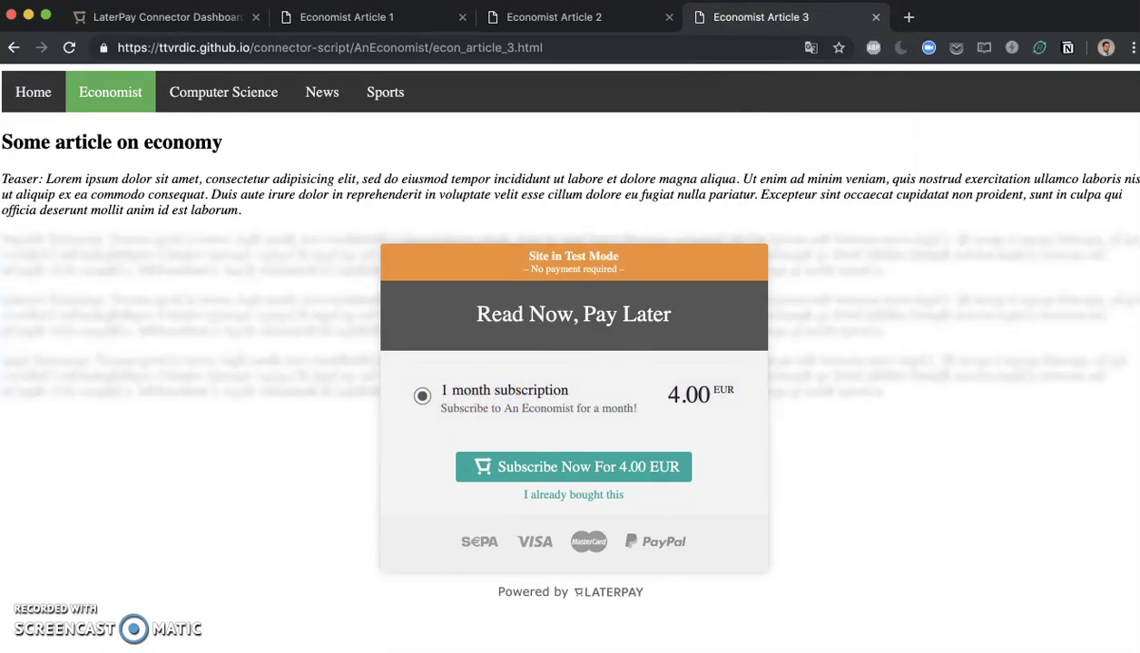
- Compare the Read Now, Pay Later paywall headings on Articles 3 and 2
drag(477, 314, 558, 278)
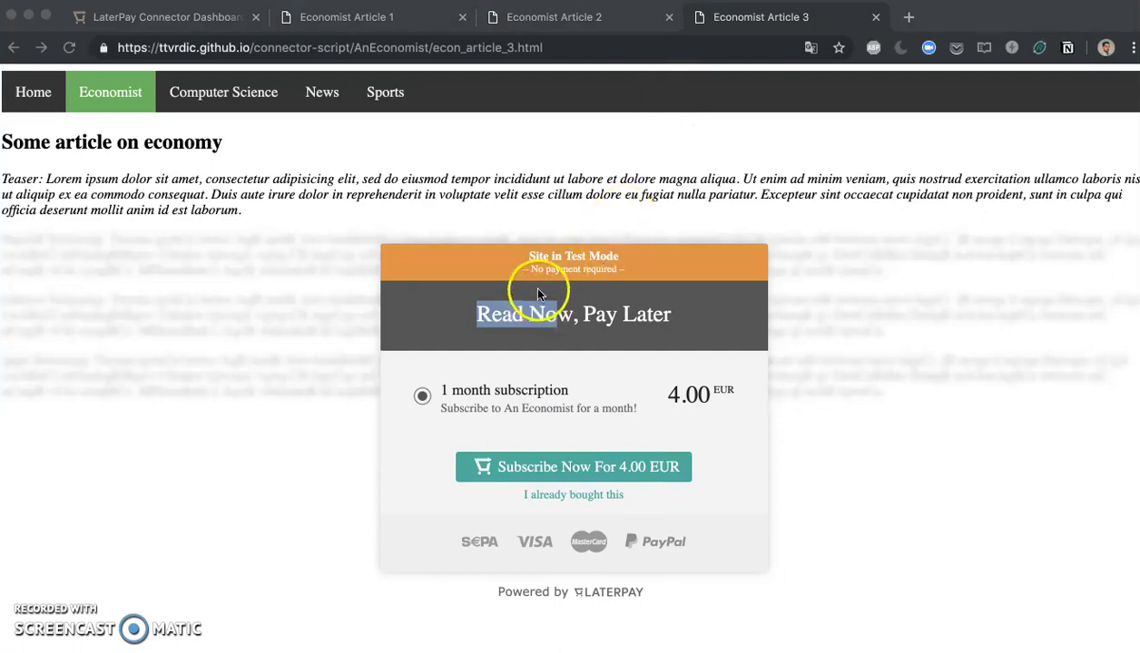
click(512, 323)
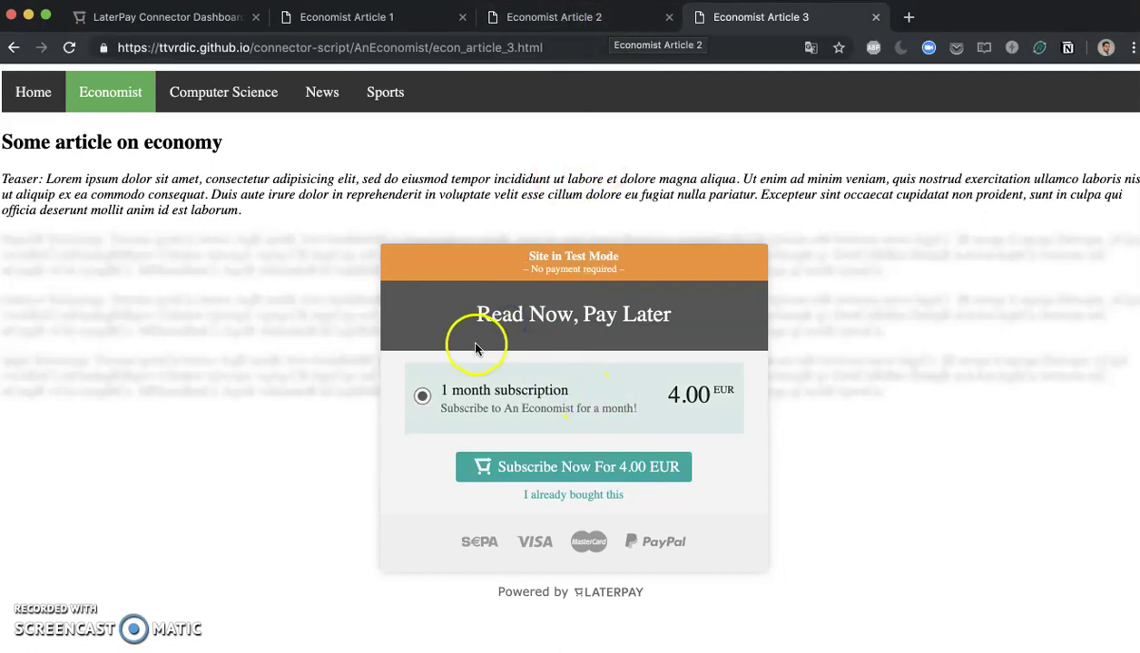
drag(475, 315, 677, 313)
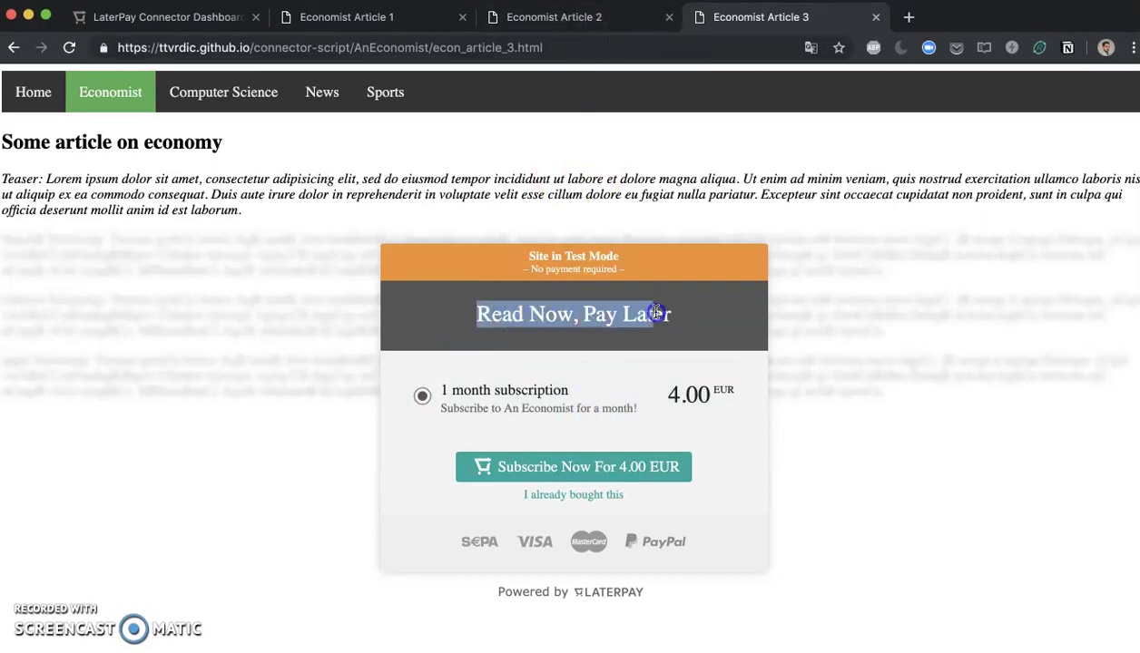
click(505, 311)
click(606, 29)
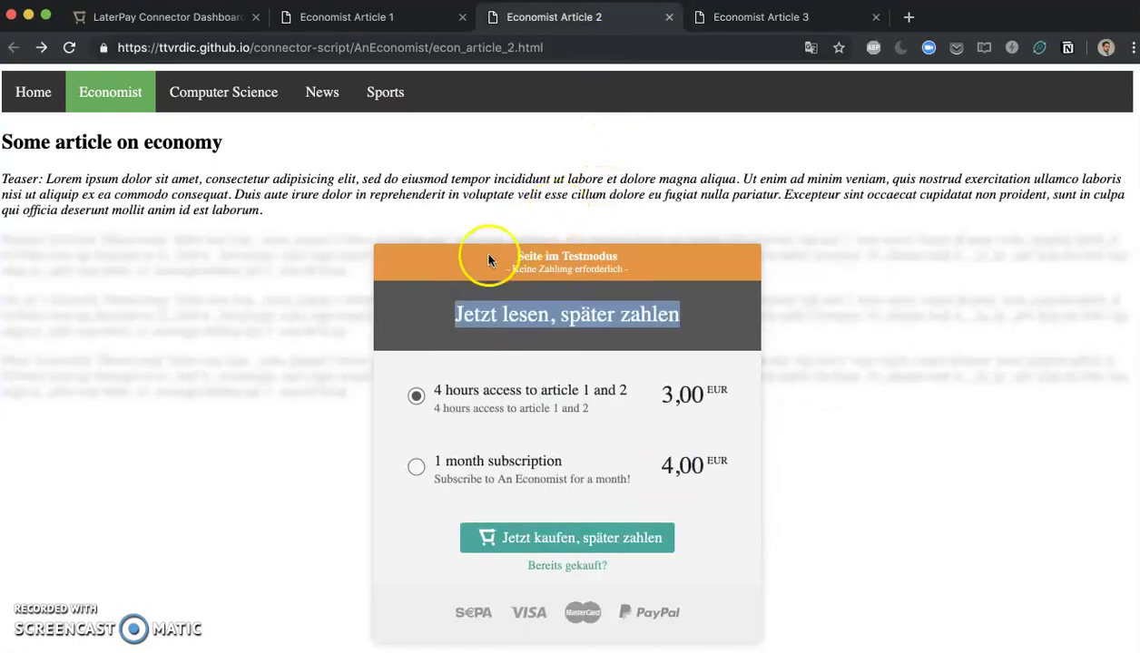
click(446, 318)
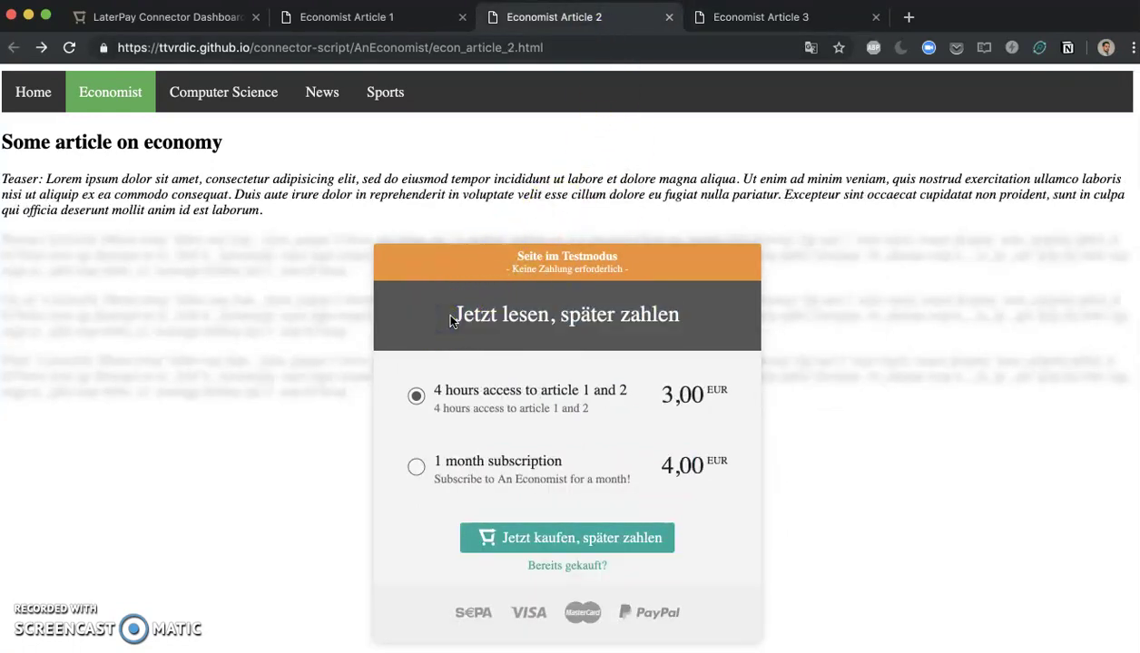
click(468, 313)
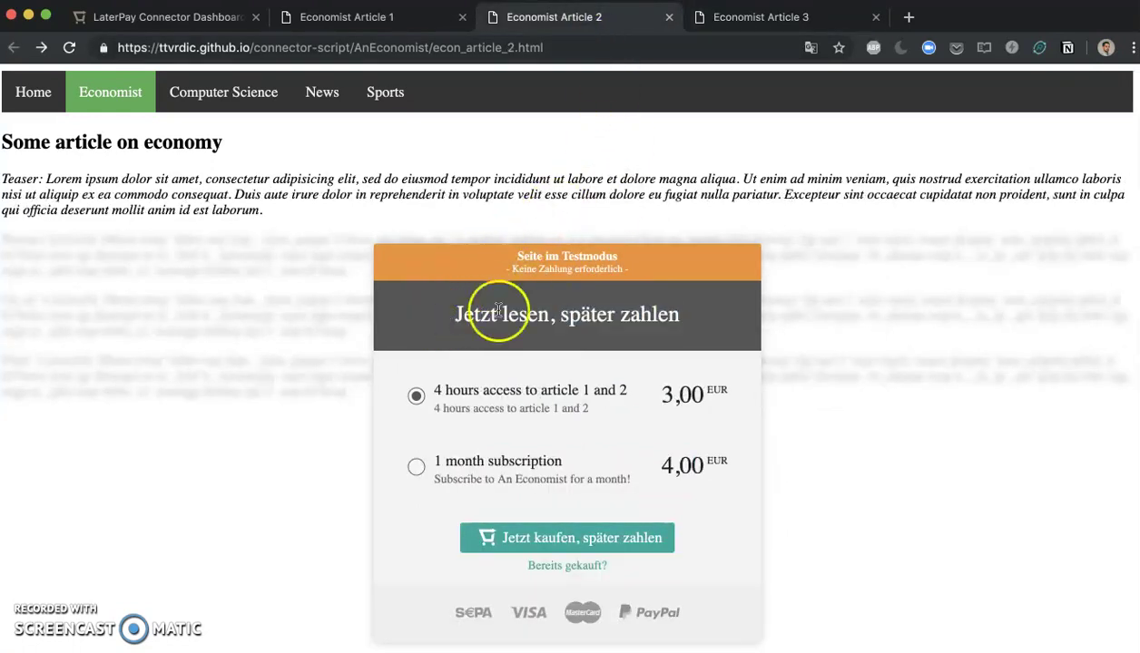
- Open Developer Tools on Economist Article 2 and expand its <head> element
click(1131, 50)
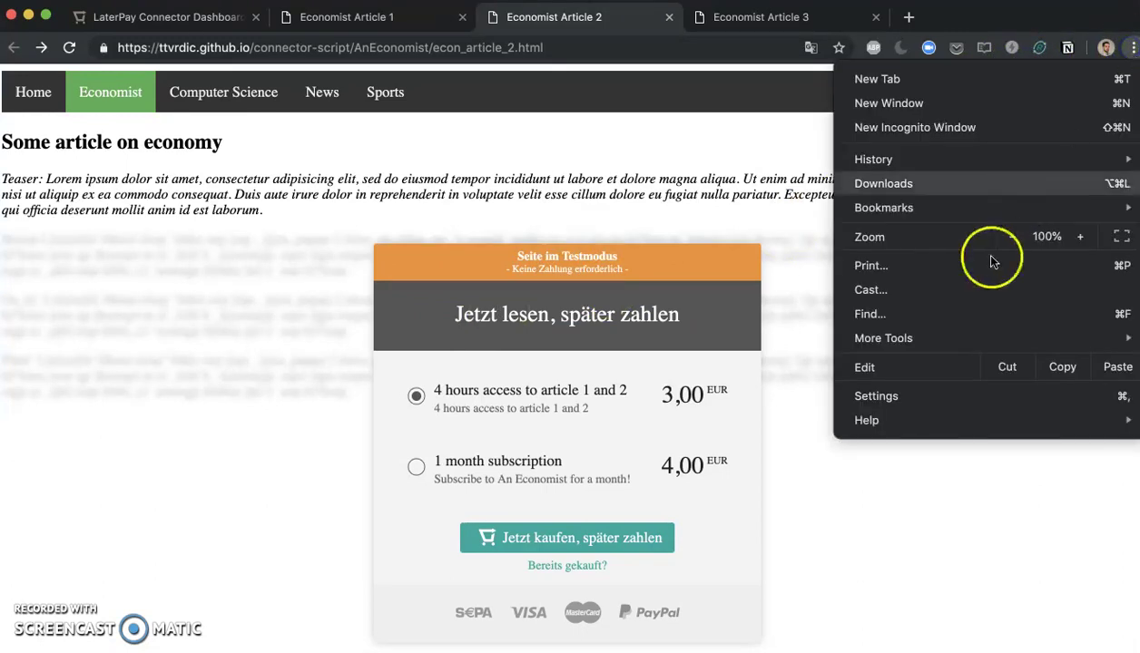
mouse_move(905, 337)
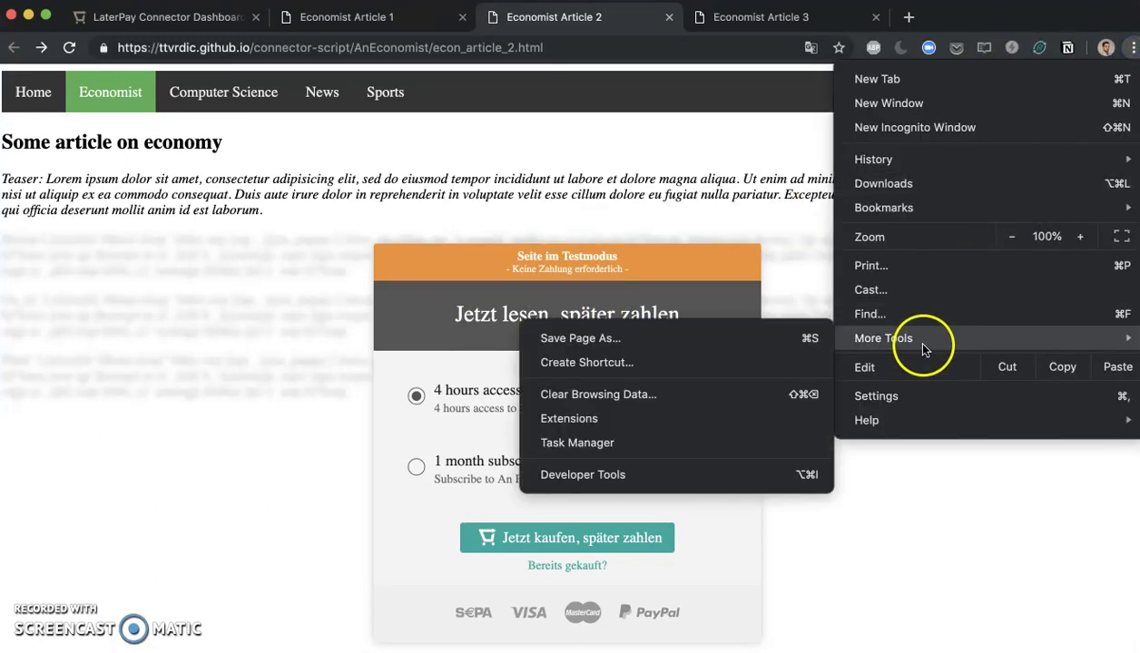
click(652, 477)
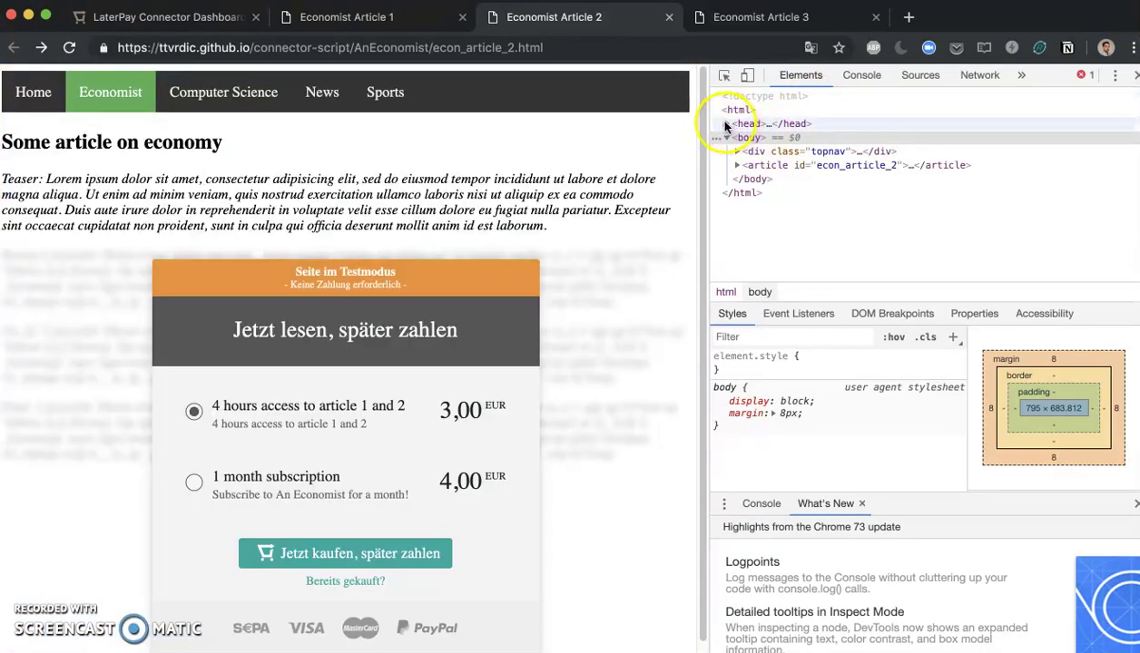
click(726, 124)
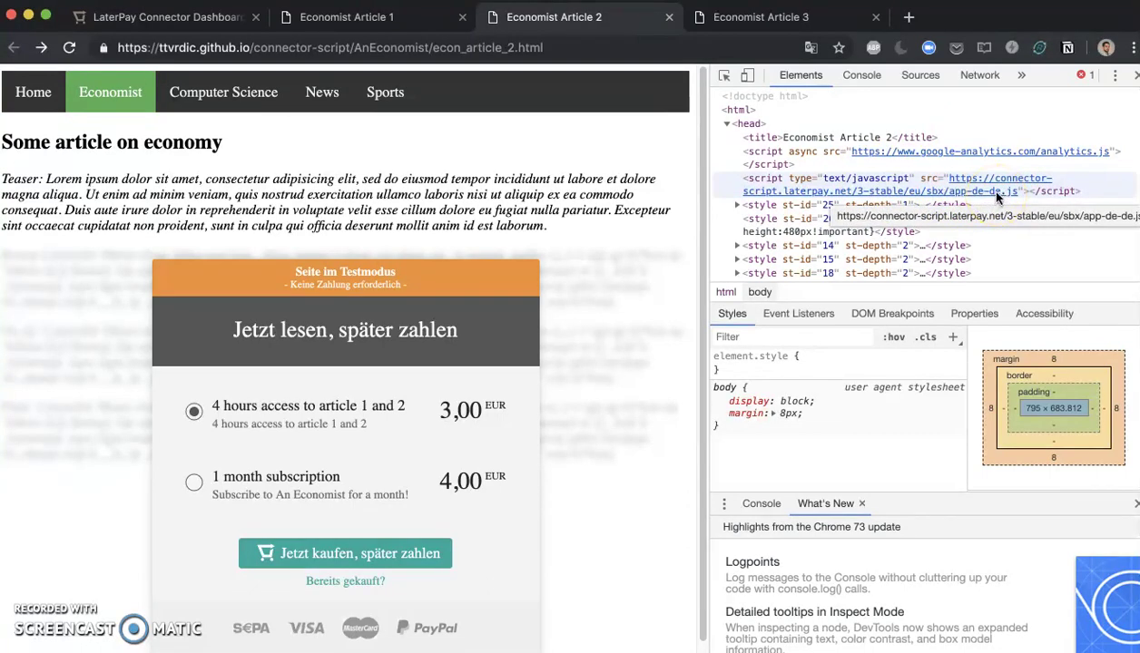
- Open Developer Tools on Economist Article 3 and expand its <head> element
click(779, 19)
click(778, 18)
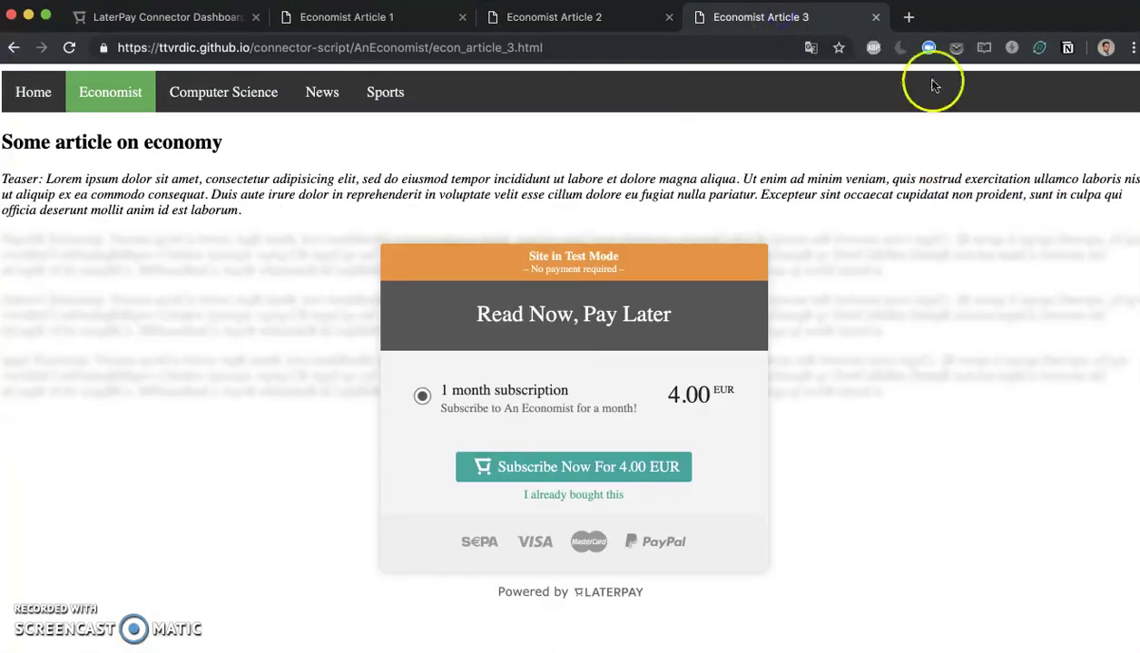
click(1133, 48)
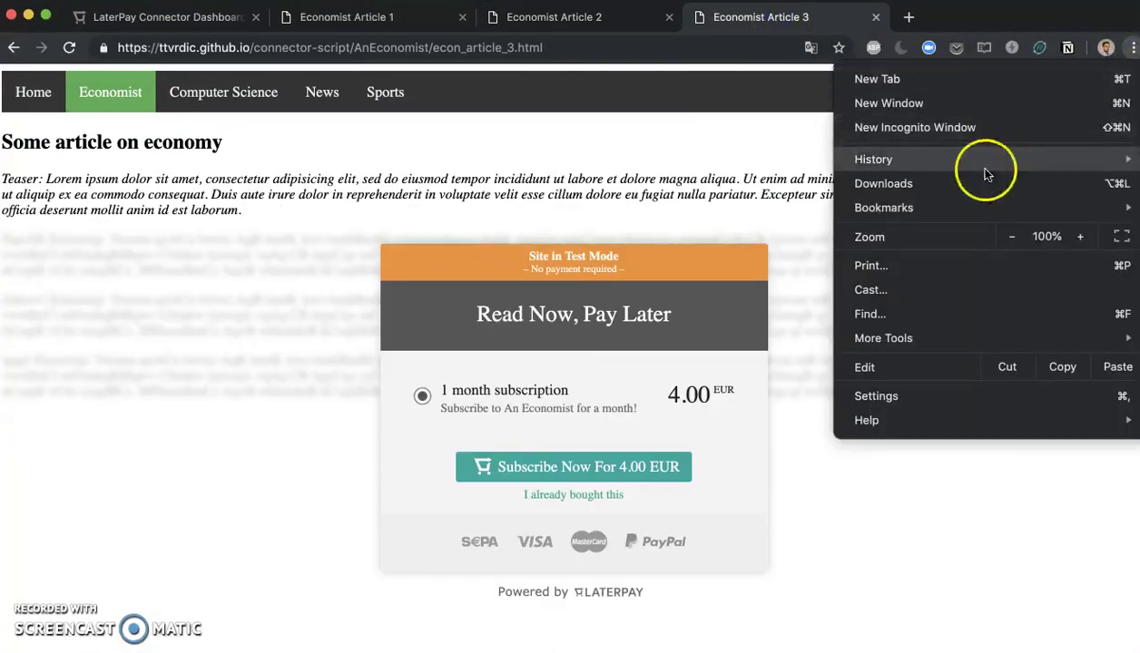
mouse_move(924, 338)
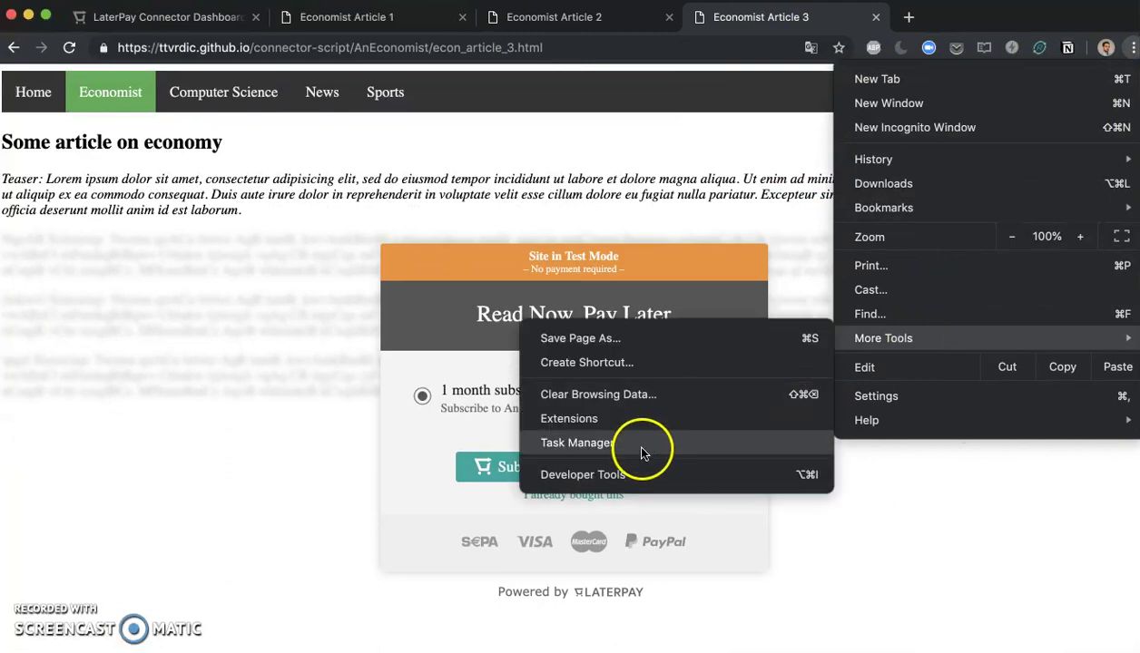
click(572, 468)
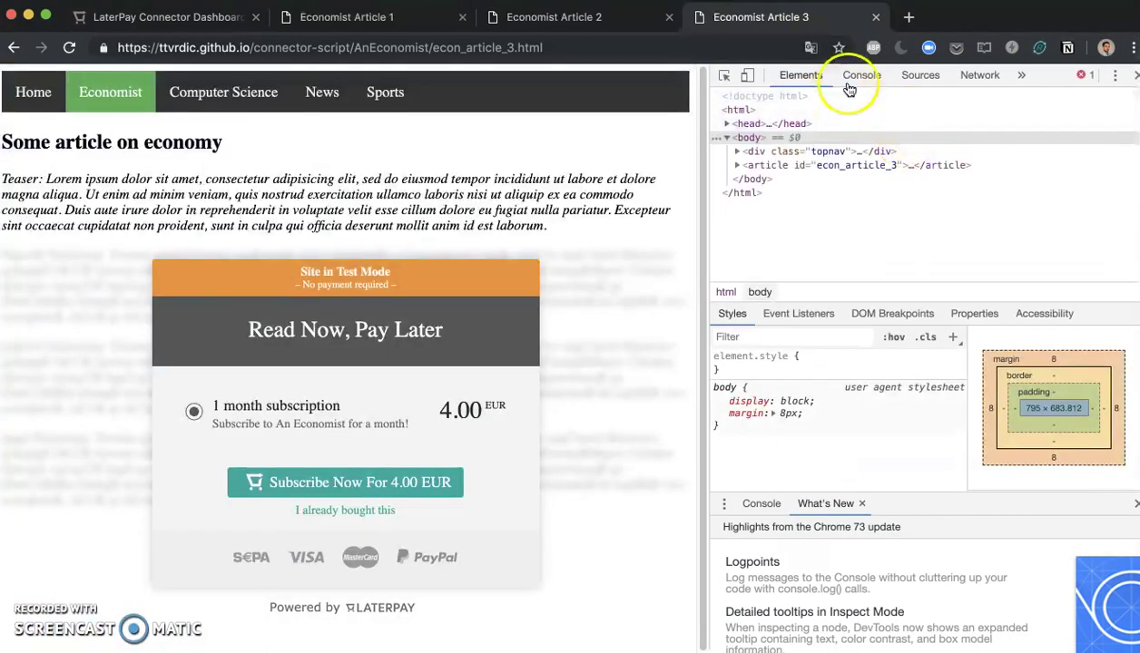
click(727, 124)
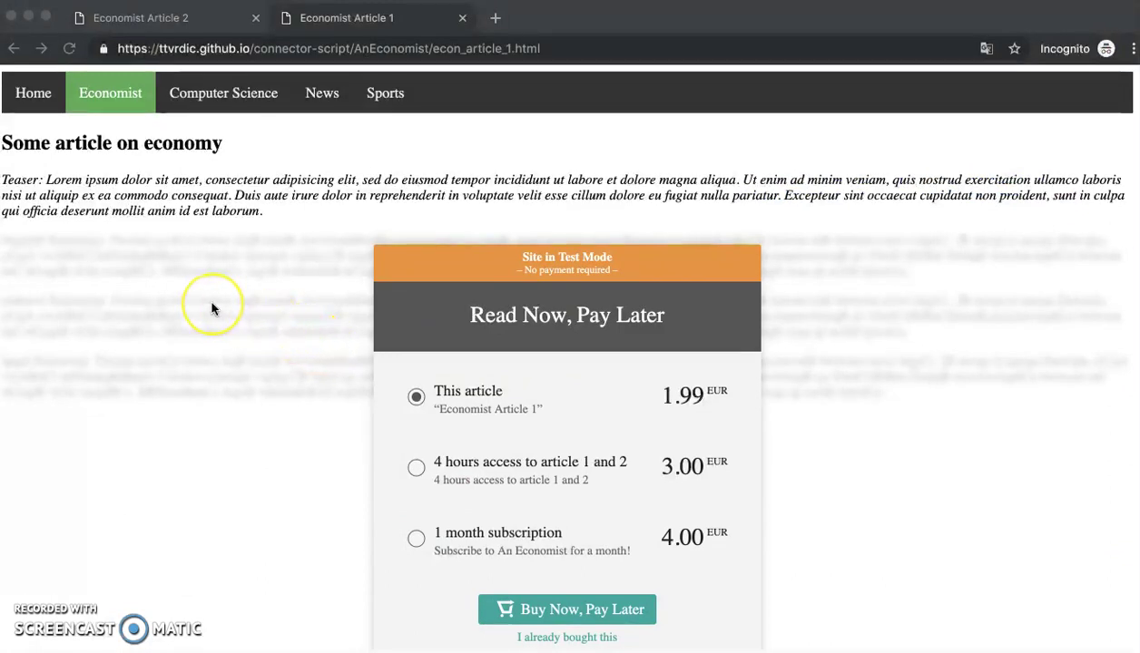
- Select the '4 hours access to article 1 and 2' option, accept the terms, and complete the 3.00 EUR purchase
click(415, 469)
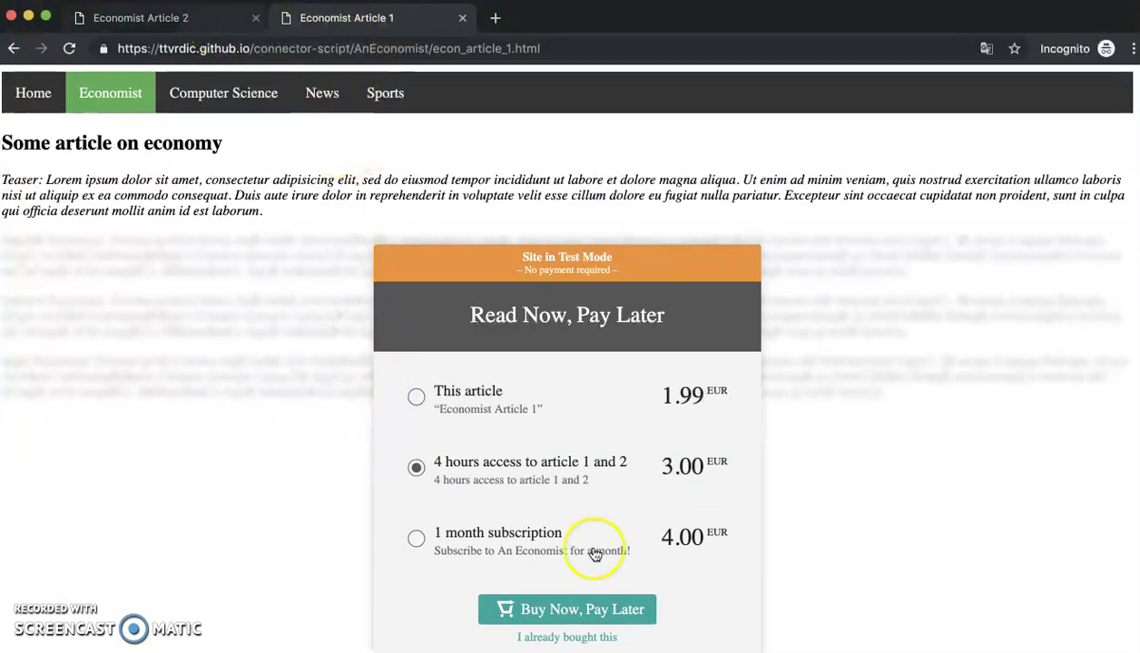
click(601, 612)
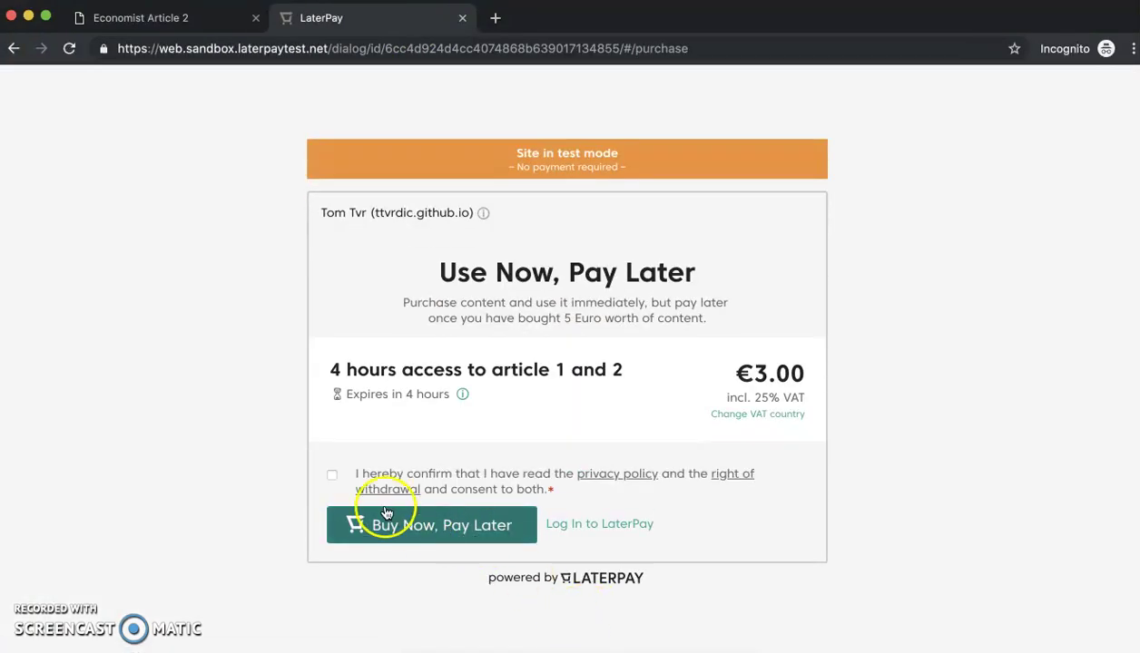
click(331, 475)
click(394, 526)
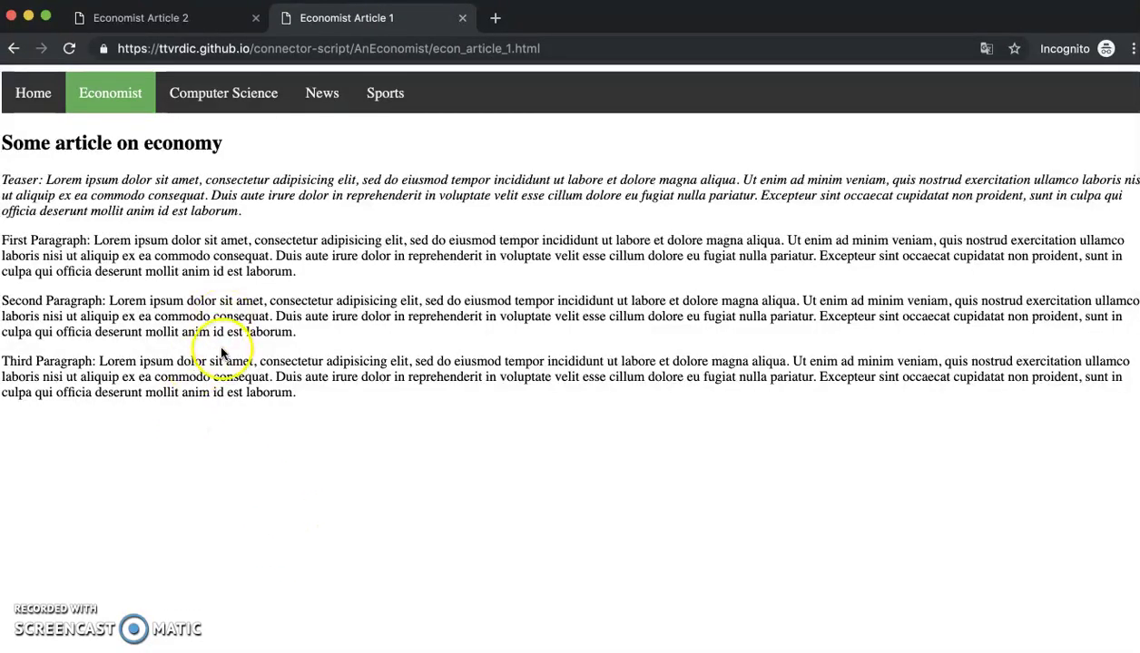
- Reload Economist Article 2 and verify its three paragraphs are fully unlocked
click(158, 20)
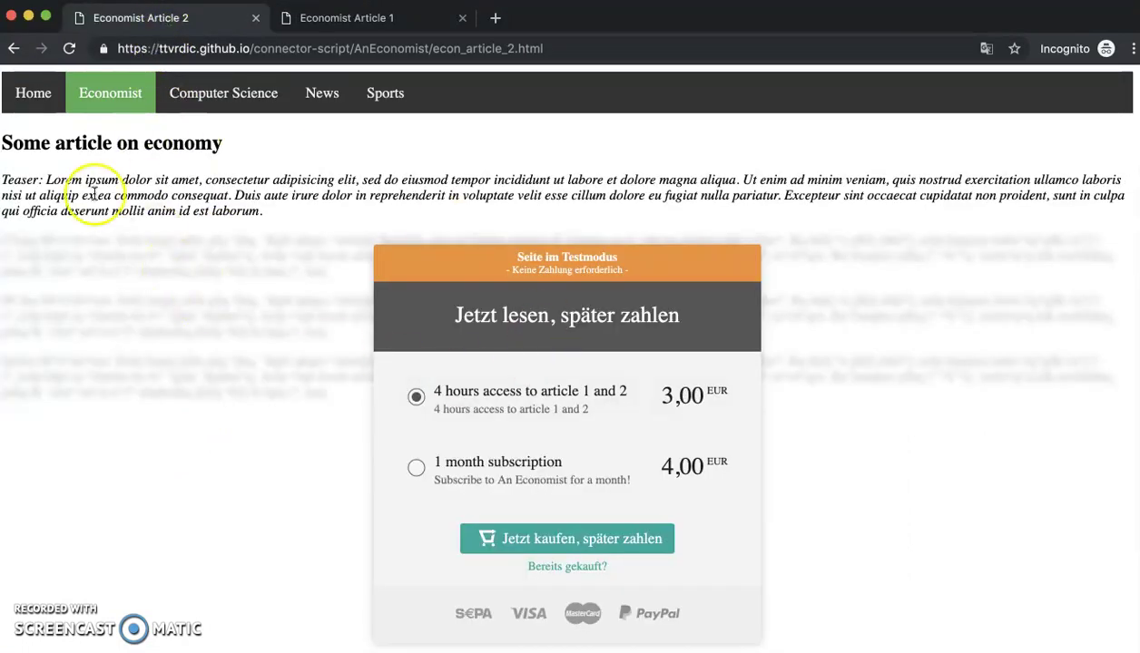
right_click(179, 19)
click(226, 50)
drag(95, 240, 311, 387)
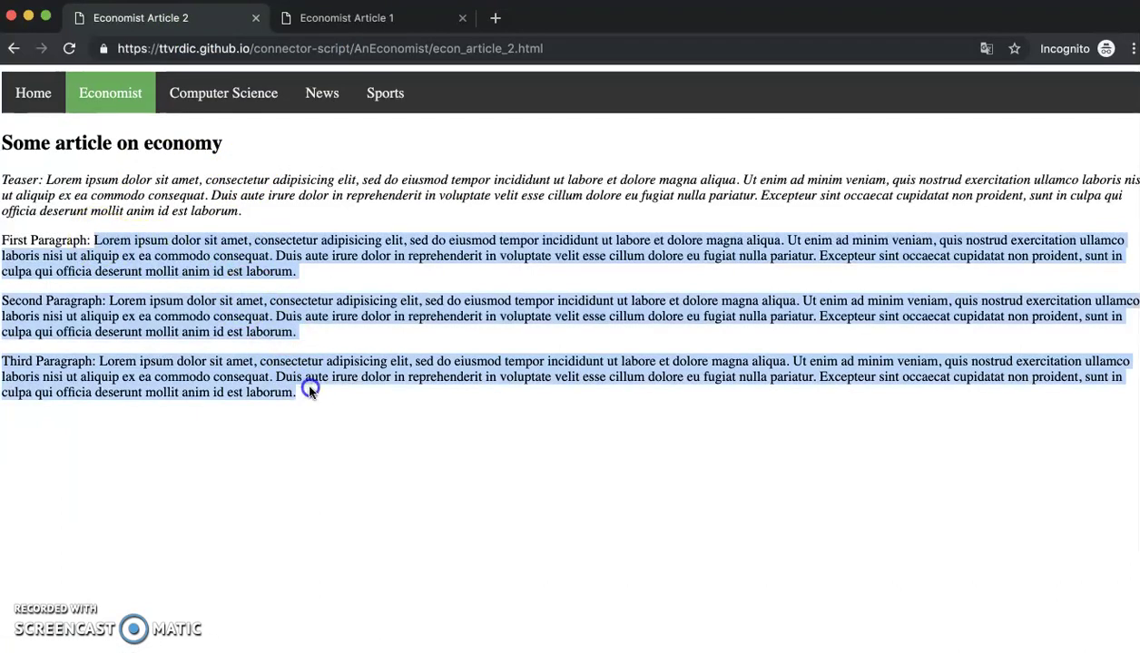
click(322, 395)
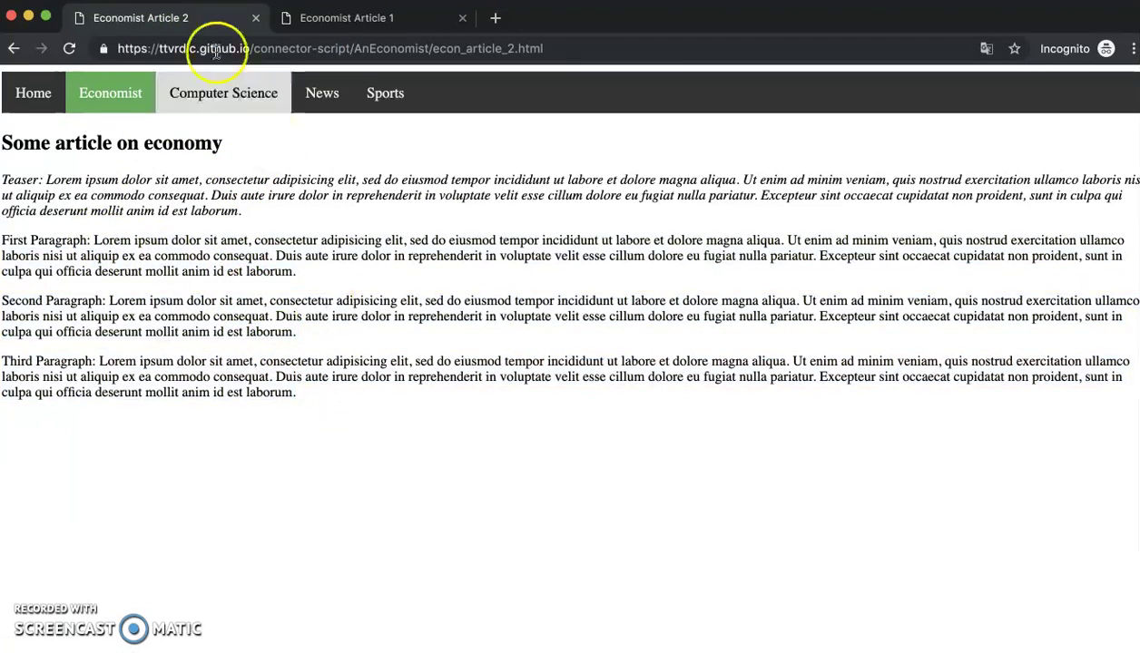